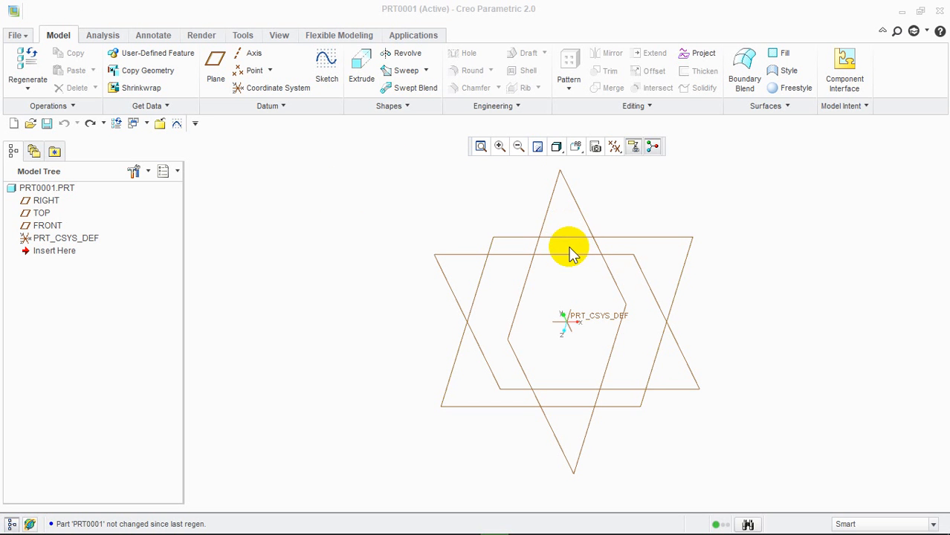
# Step: Start an extrusion on the TOP plane and sketch a wide center rectangle about the origin as its section
pyautogui.click(583, 238)
pyautogui.click(363, 66)
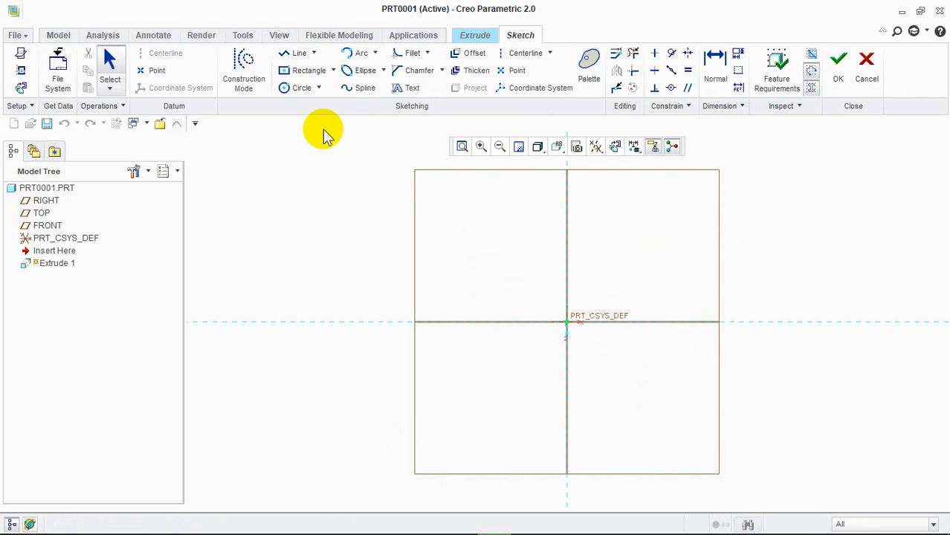
pyautogui.click(297, 70)
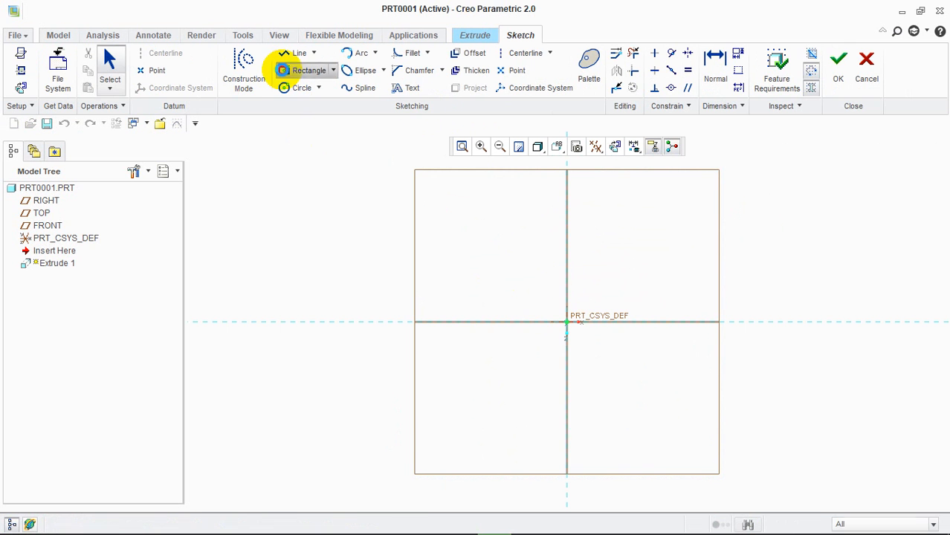
pyautogui.click(566, 323)
pyautogui.click(815, 421)
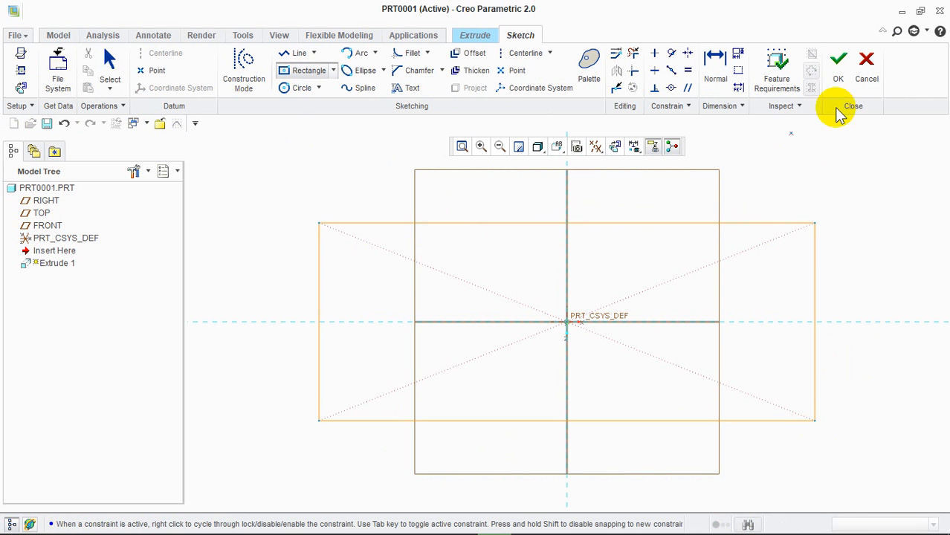
pyautogui.click(838, 65)
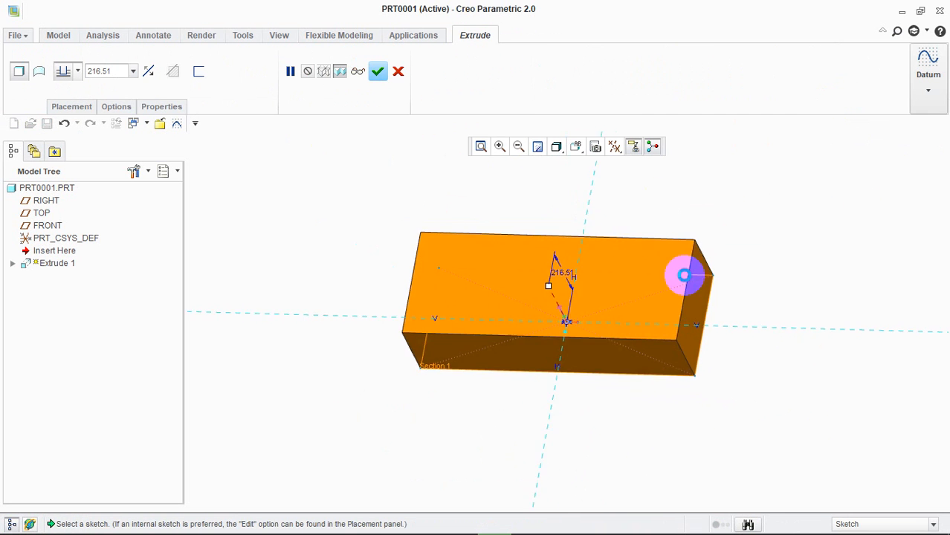
# Step: Set the rectangular block's extrusion depth to 100 and complete the feature
pyautogui.doubleClick(585, 267)
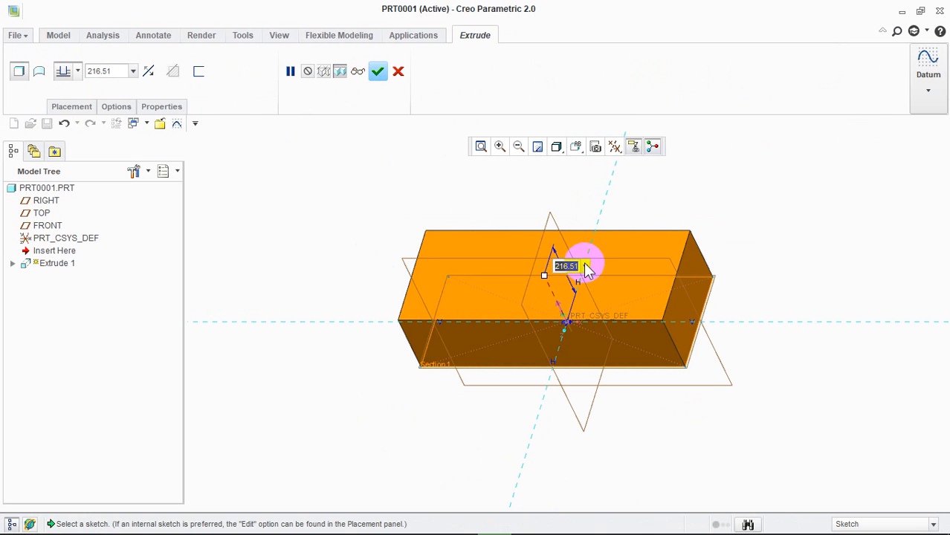
pyautogui.write('100')
pyautogui.press('Return')
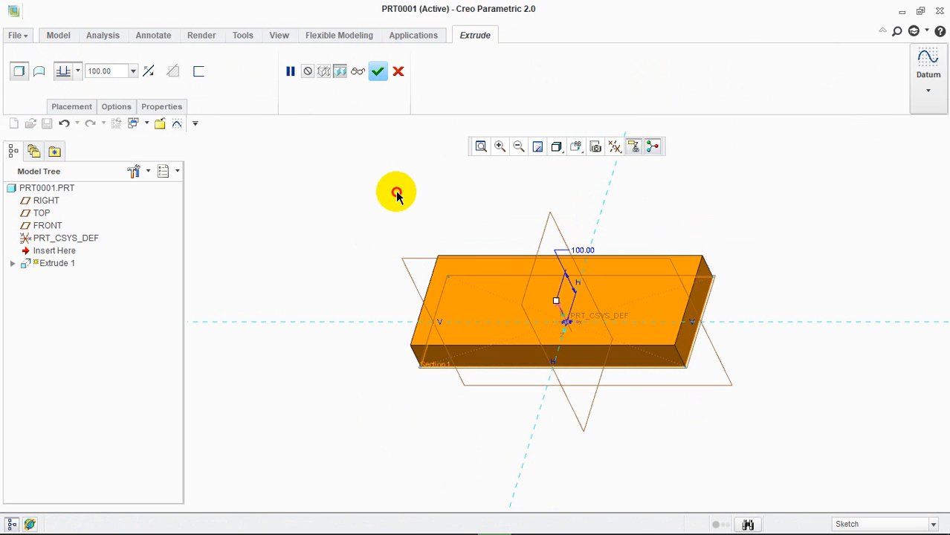
pyautogui.click(378, 71)
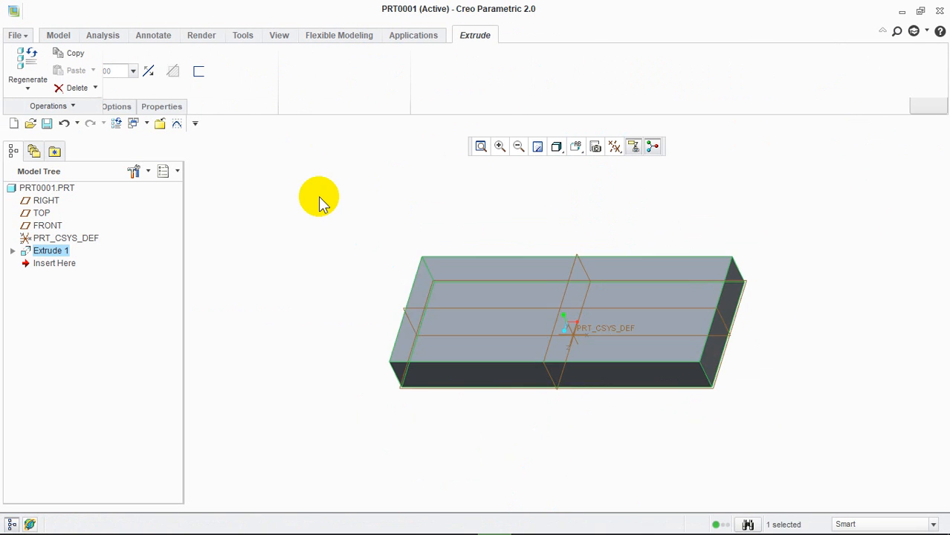
# Step: Extrude a circle about 81 in diameter near the rear corner of the block's upper face into a cylinder about 225 tall
pyautogui.click(658, 263)
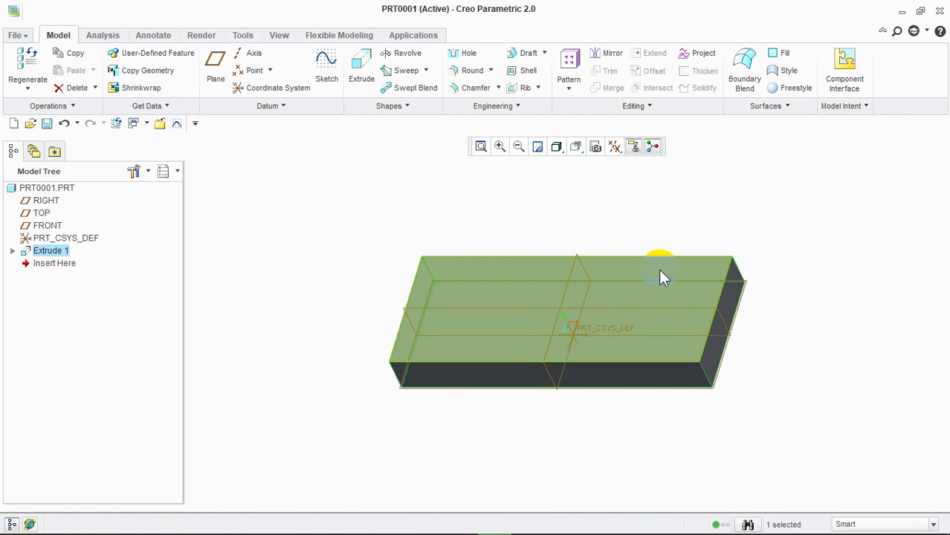
pyautogui.click(363, 75)
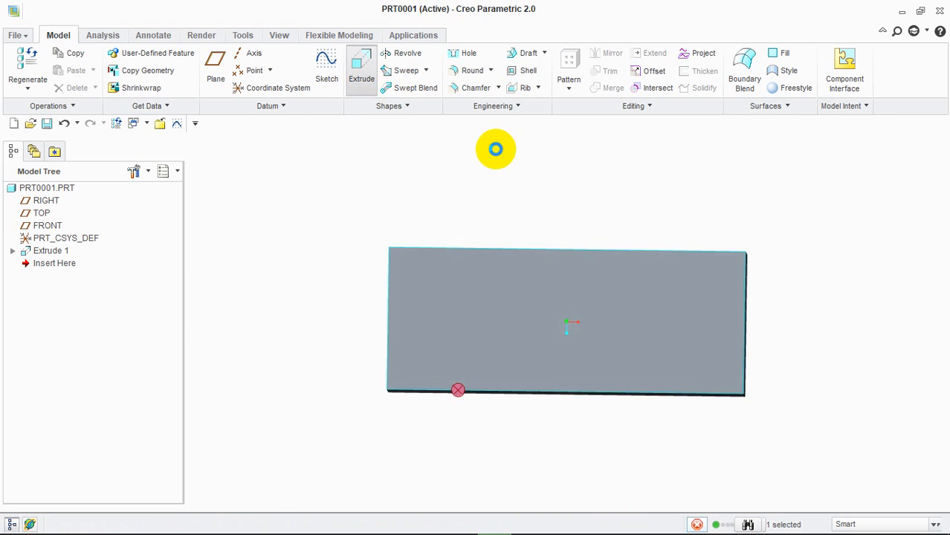
pyautogui.click(298, 87)
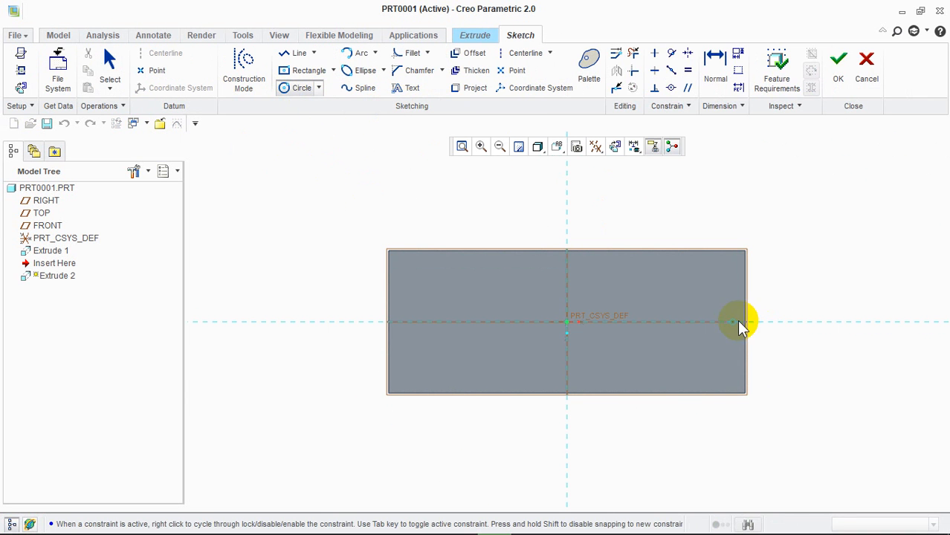
pyautogui.click(698, 278)
pyautogui.click(699, 296)
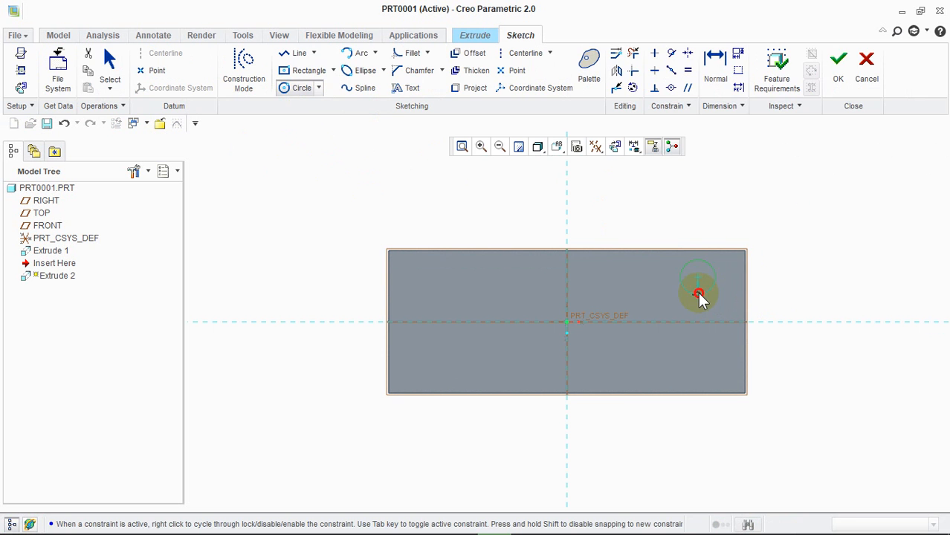
pyautogui.click(838, 61)
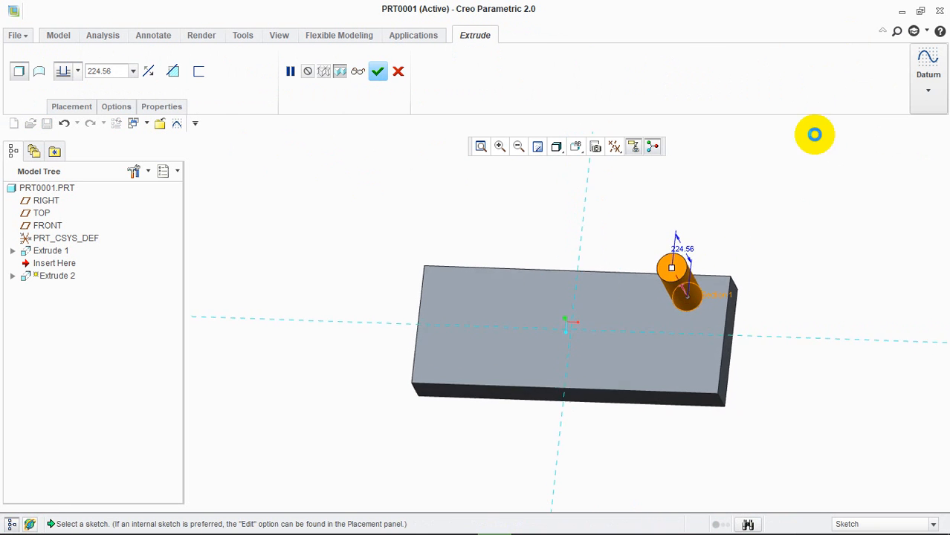
pyautogui.middleClick(794, 237)
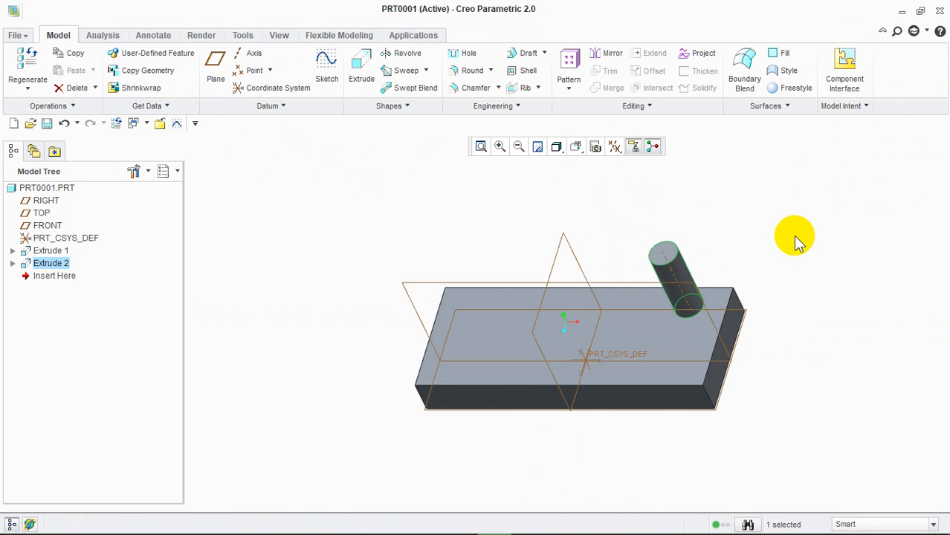
# Step: Start a pattern of the extruded cylinder using the Dimension pattern type
pyautogui.click(675, 286)
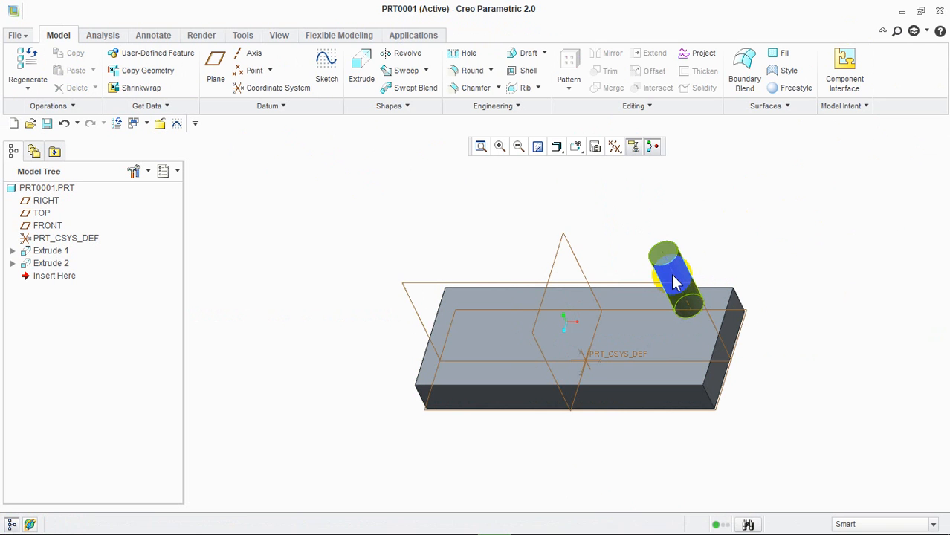
pyautogui.click(671, 274)
pyautogui.click(569, 65)
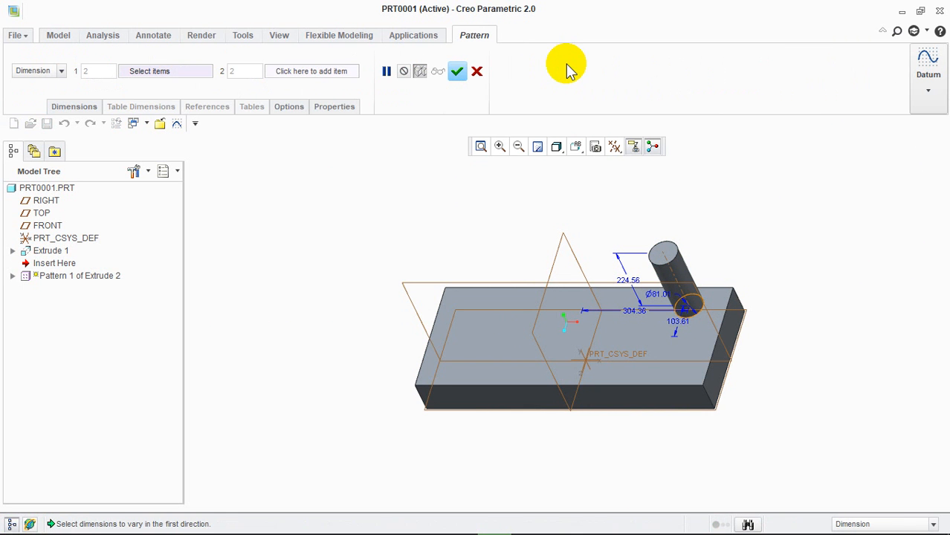
pyautogui.click(35, 70)
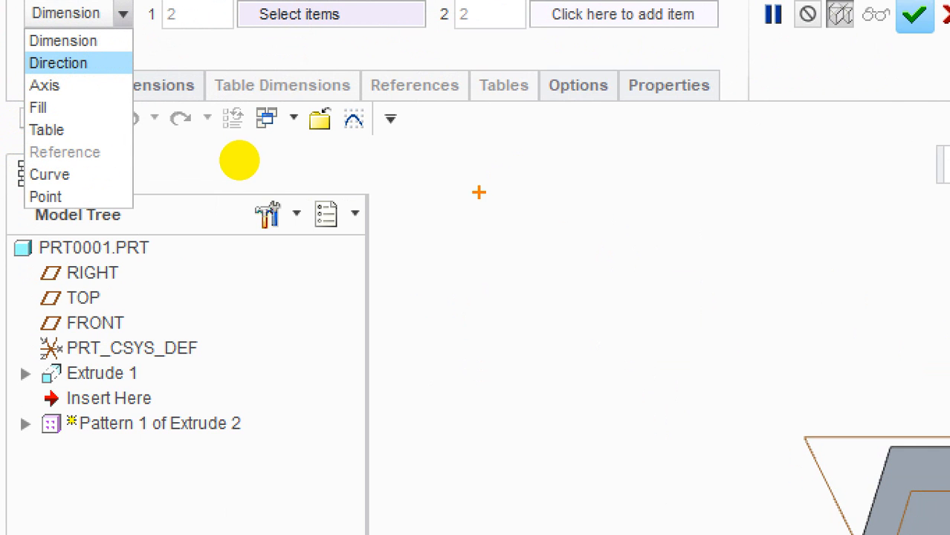
pyautogui.click(478, 192)
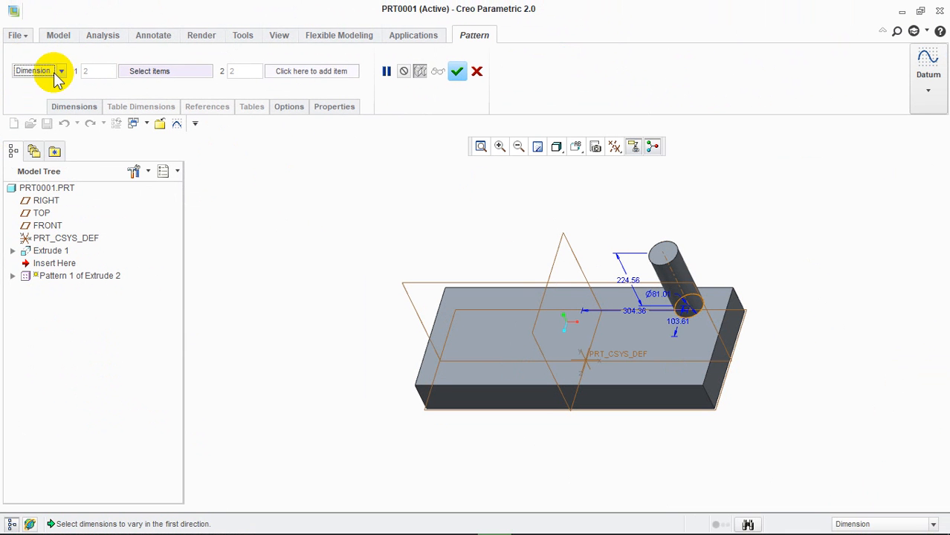
pyautogui.click(58, 73)
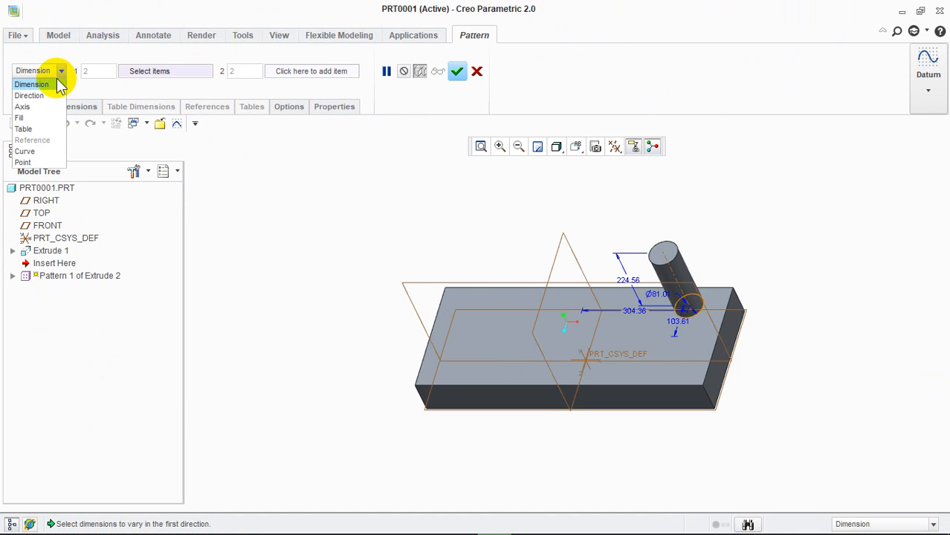
pyautogui.click(46, 84)
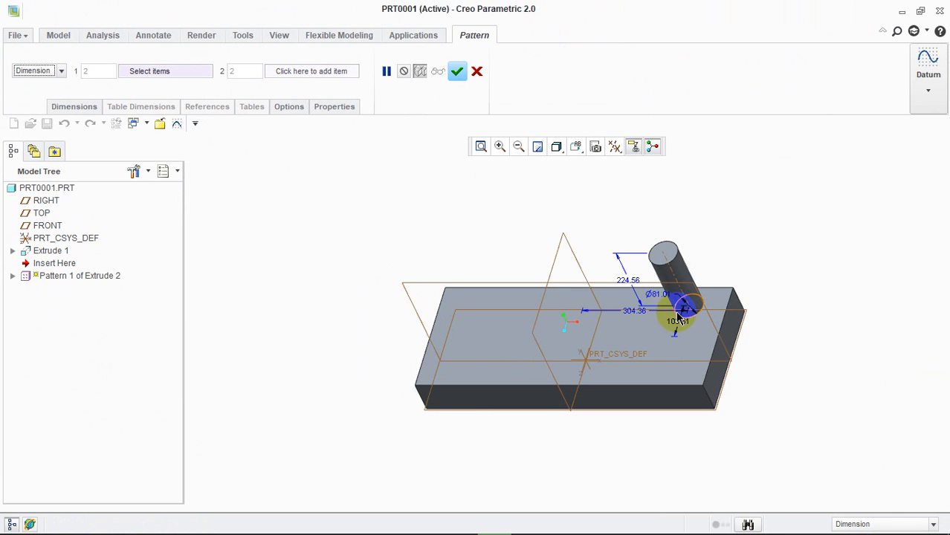
pyautogui.scroll(4, 680, 327)
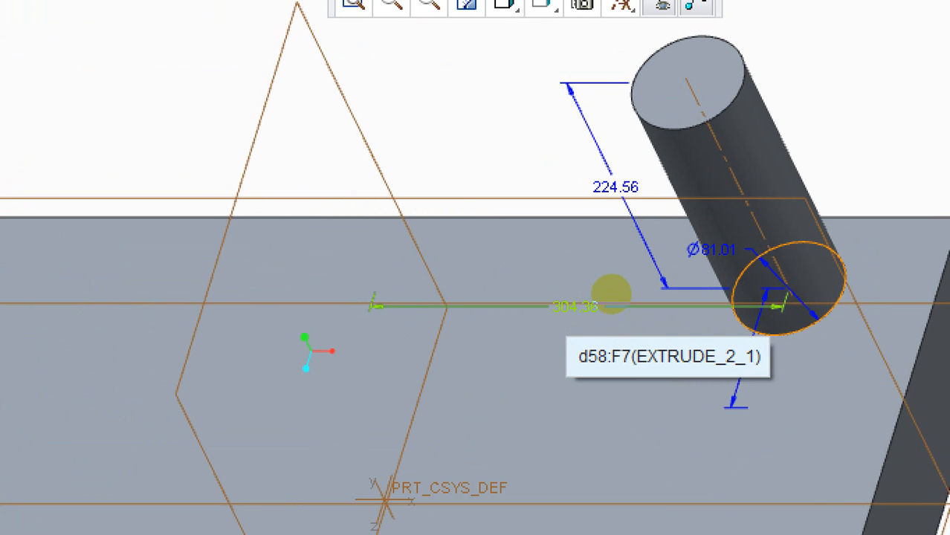
pyautogui.moveTo(549, 335)
pyautogui.mouseDown()
pyautogui.moveTo(647, 327)
pyautogui.moveTo(526, 321)
pyautogui.mouseUp()
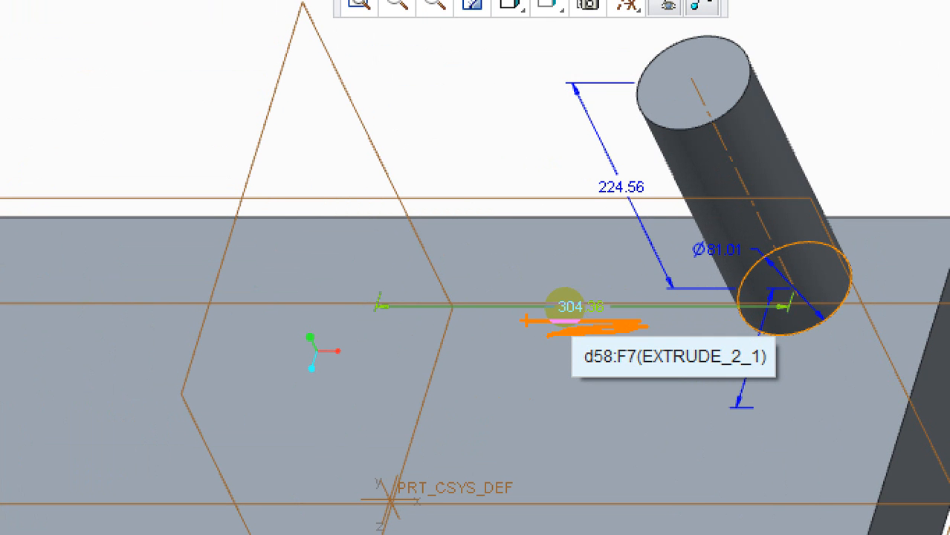
pyautogui.moveTo(549, 128)
pyautogui.mouseDown()
pyautogui.moveTo(596, 287)
pyautogui.moveTo(587, 240)
pyautogui.moveTo(598, 219)
pyautogui.mouseUp()
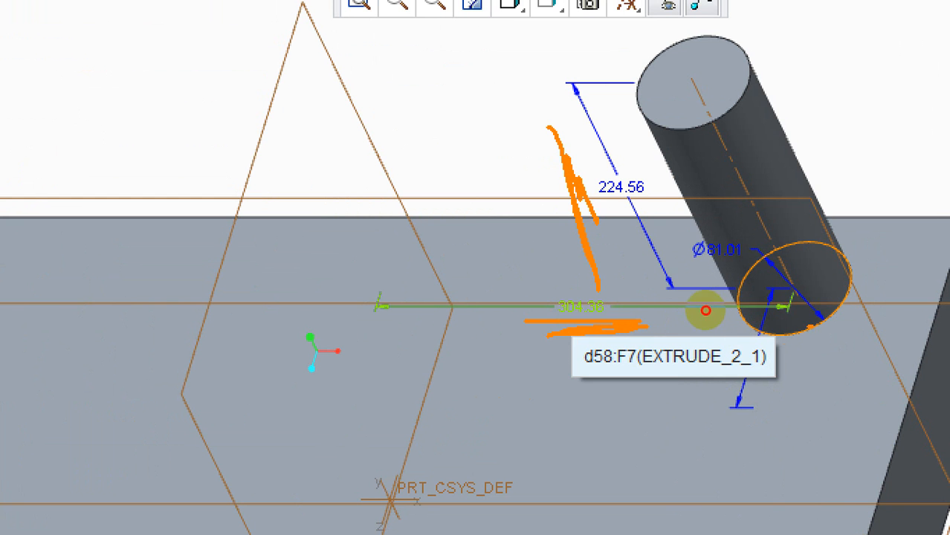
pyautogui.moveTo(812, 325); pyautogui.dragTo(791, 387)
pyautogui.press('Escape')
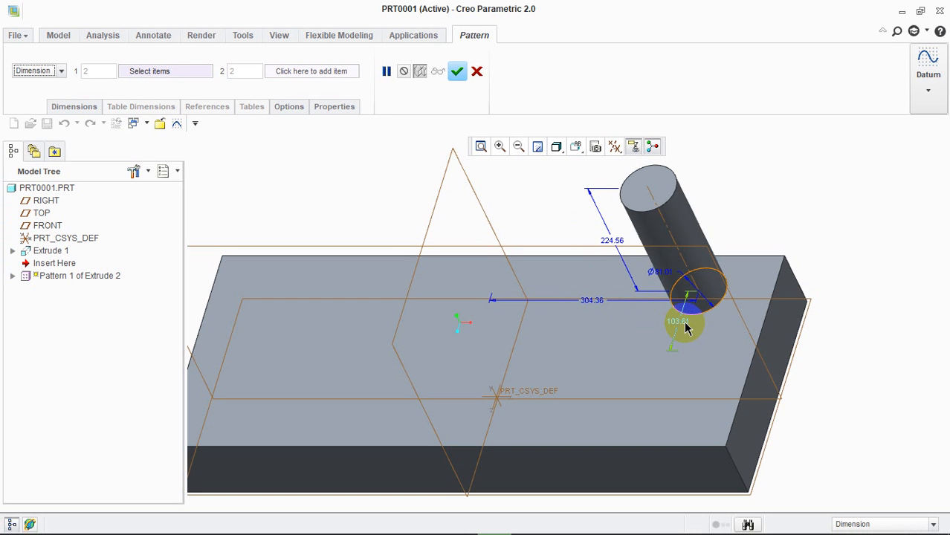
# Step: Vary the cylinder's 304.36 offset along the block's length in the first direction, with an increment of 500 and 5 members
pyautogui.click(592, 301)
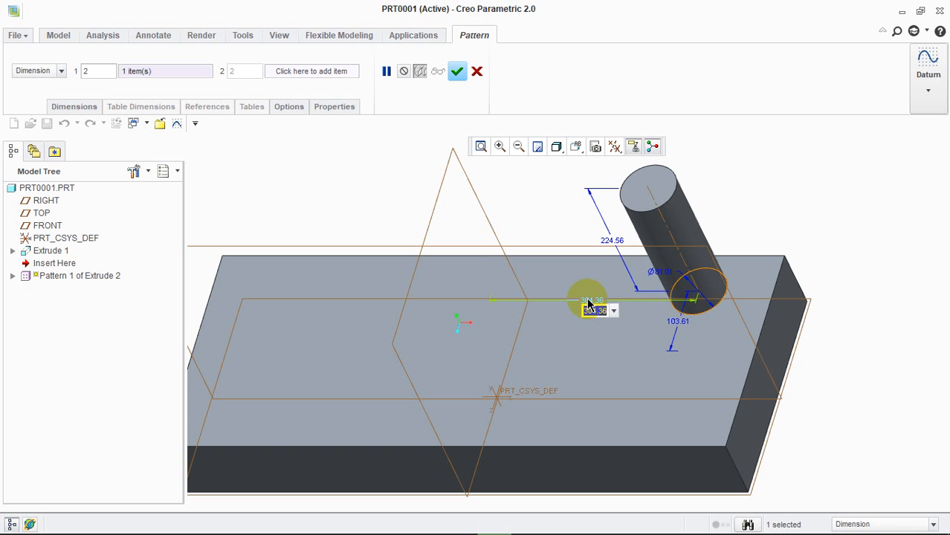
pyautogui.click(481, 146)
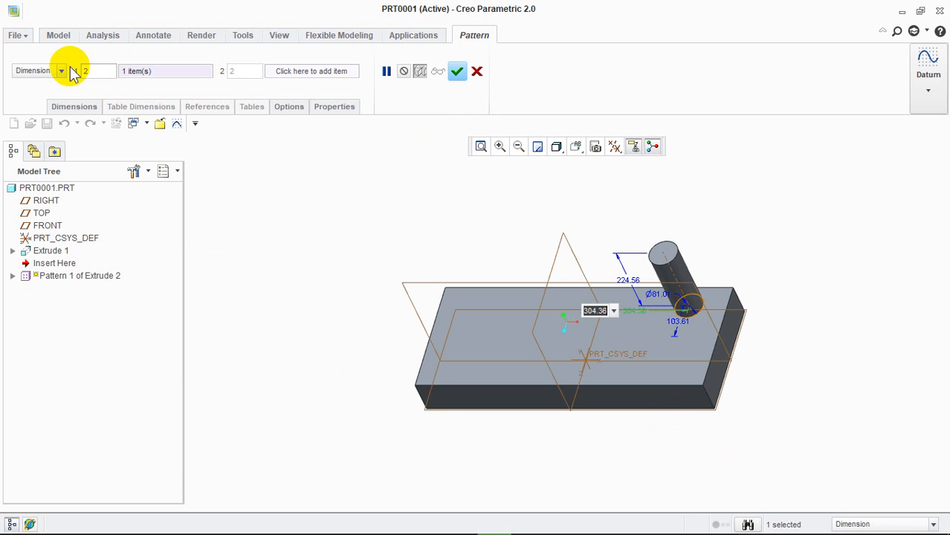
pyautogui.moveTo(93, 71); pyautogui.dragTo(60, 71)
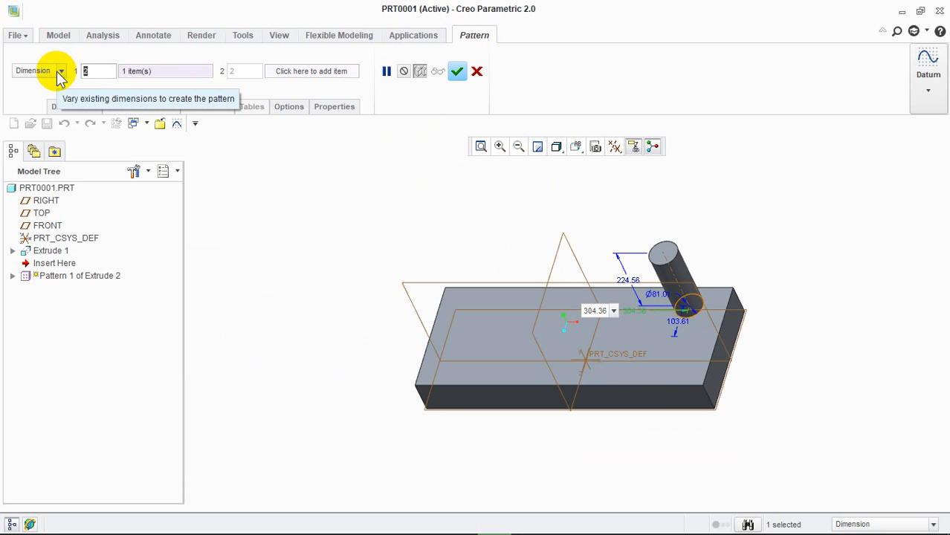
pyautogui.write('5')
pyautogui.click(351, 194)
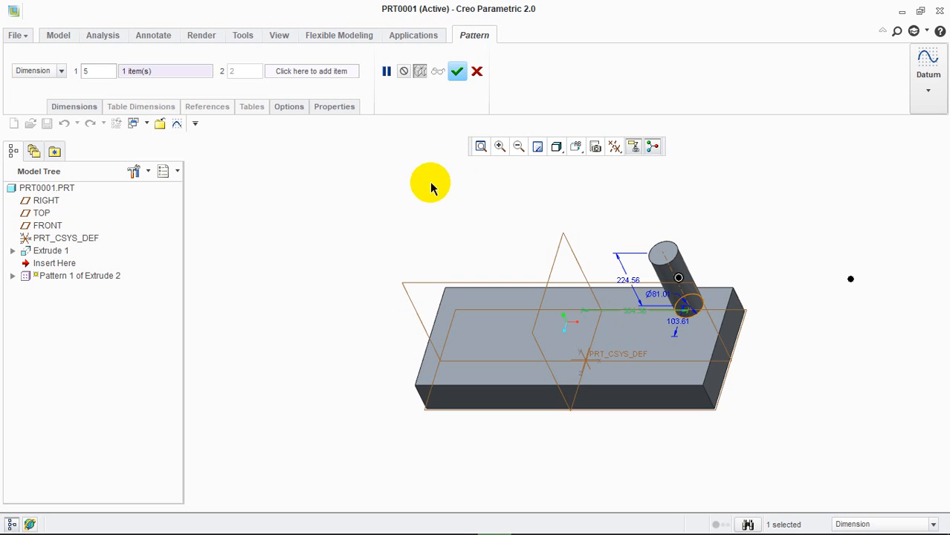
# Step: Complete the cylinder's dimension pattern and clear the selection
pyautogui.click(636, 312)
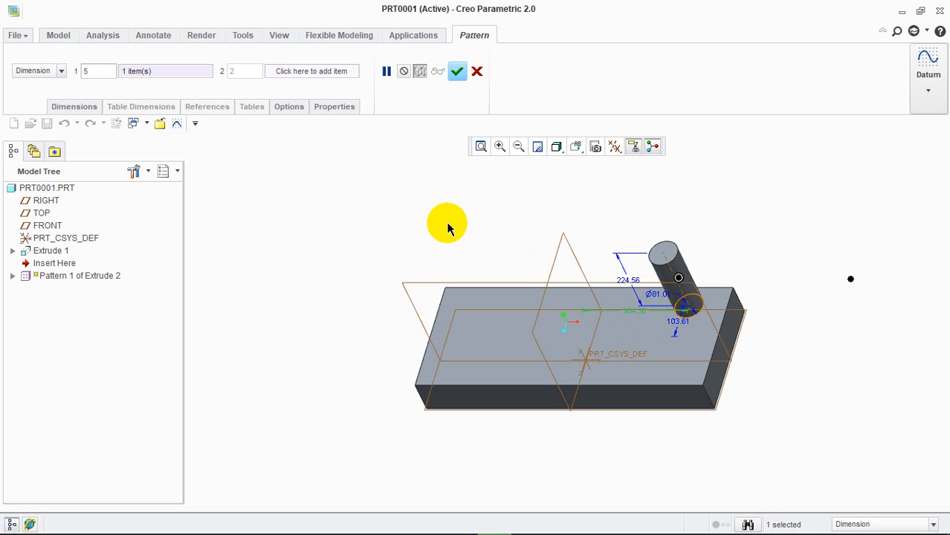
pyautogui.press('Escape')
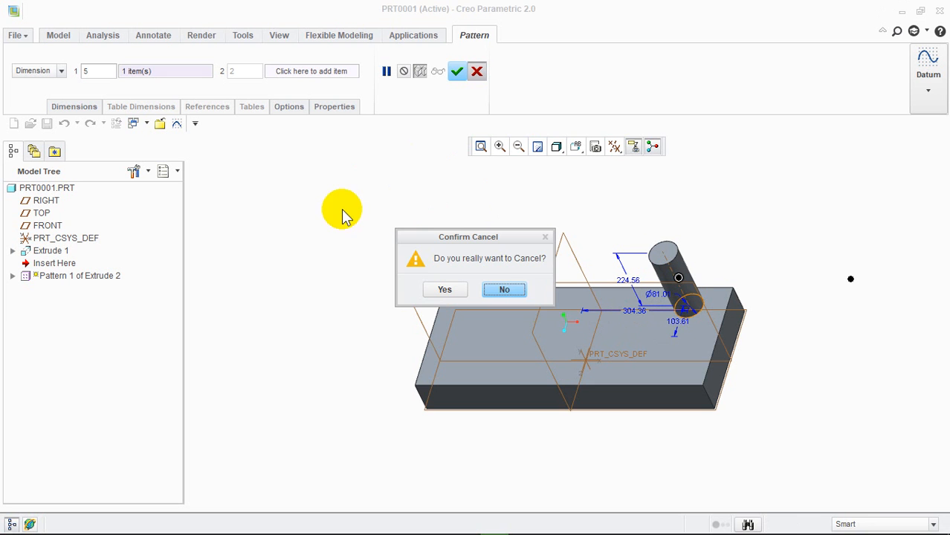
pyautogui.click(510, 290)
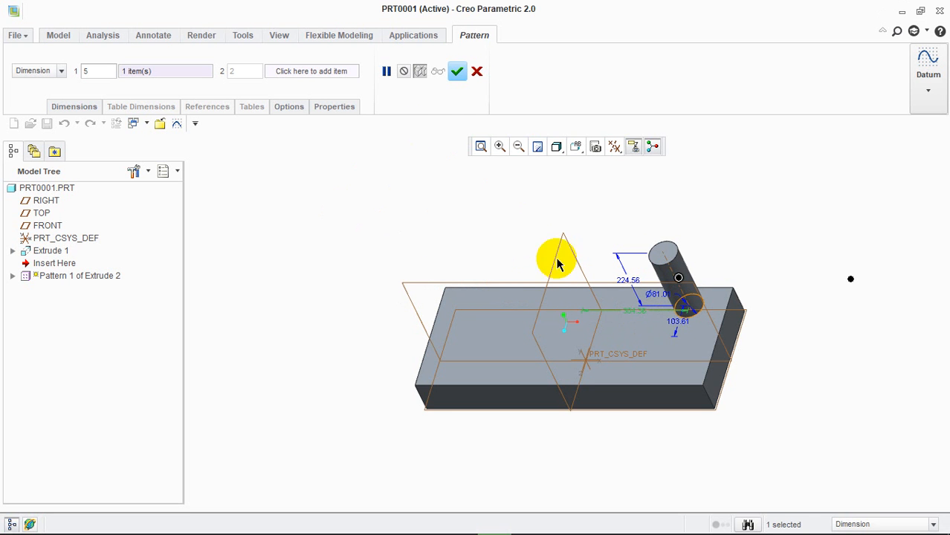
pyautogui.click(456, 72)
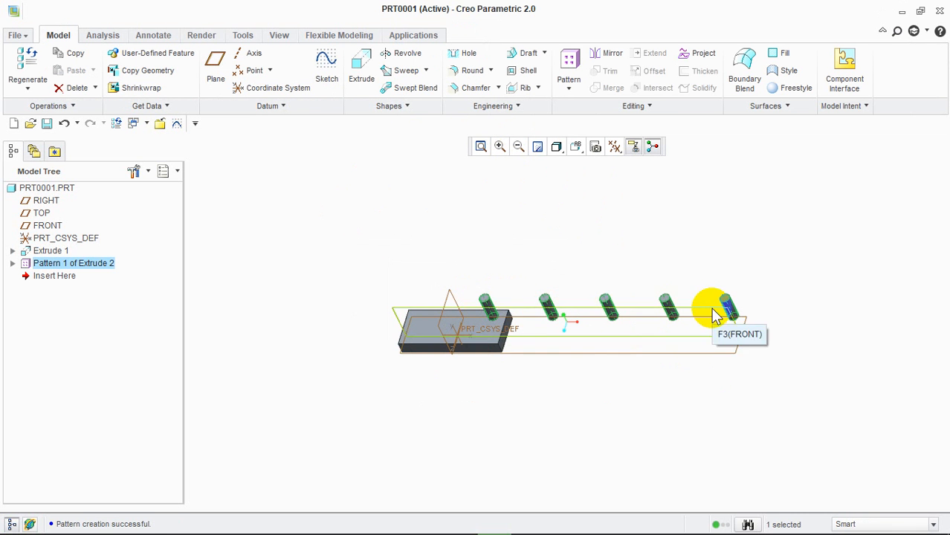
pyautogui.click(482, 239)
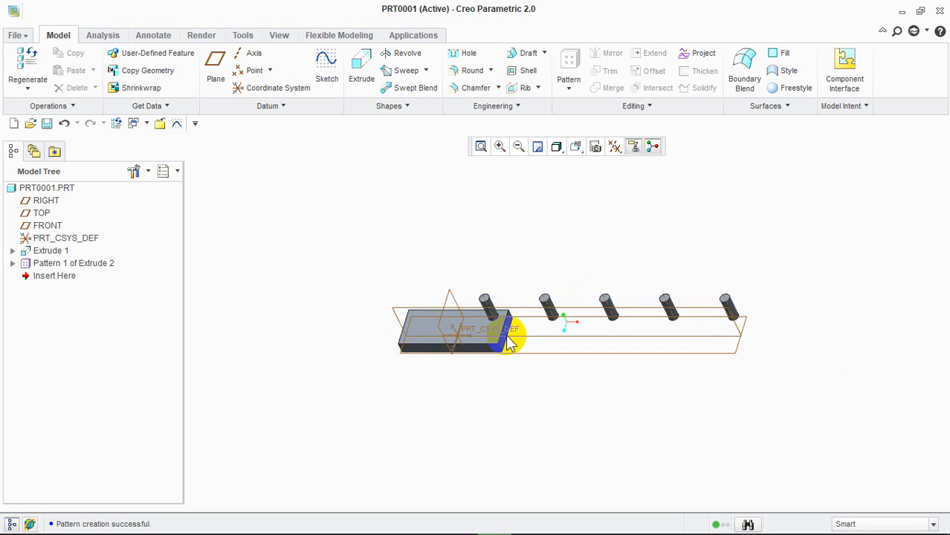
# Step: Redefine the cylinder's dimension pattern so that the first-direction increment is -500
pyautogui.rightClick(81, 266)
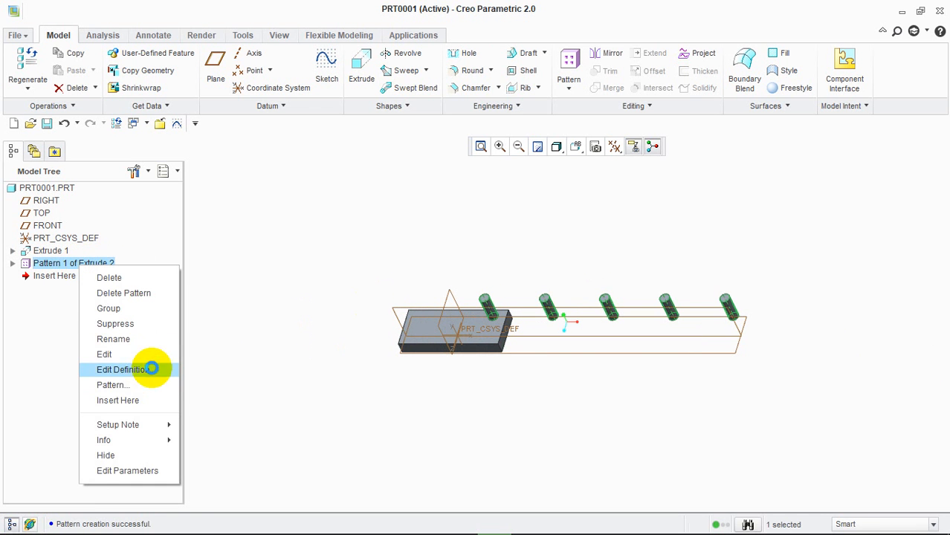
pyautogui.click(149, 369)
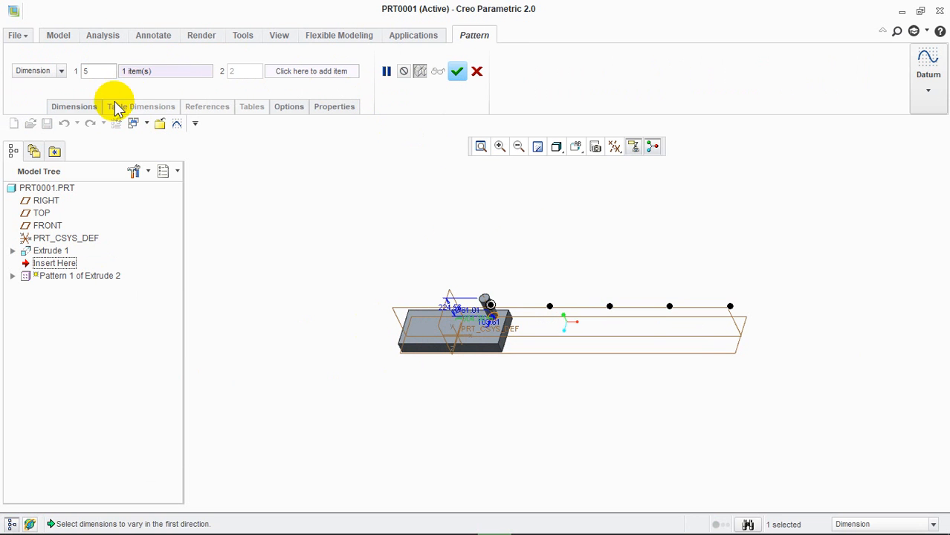
pyautogui.click(75, 108)
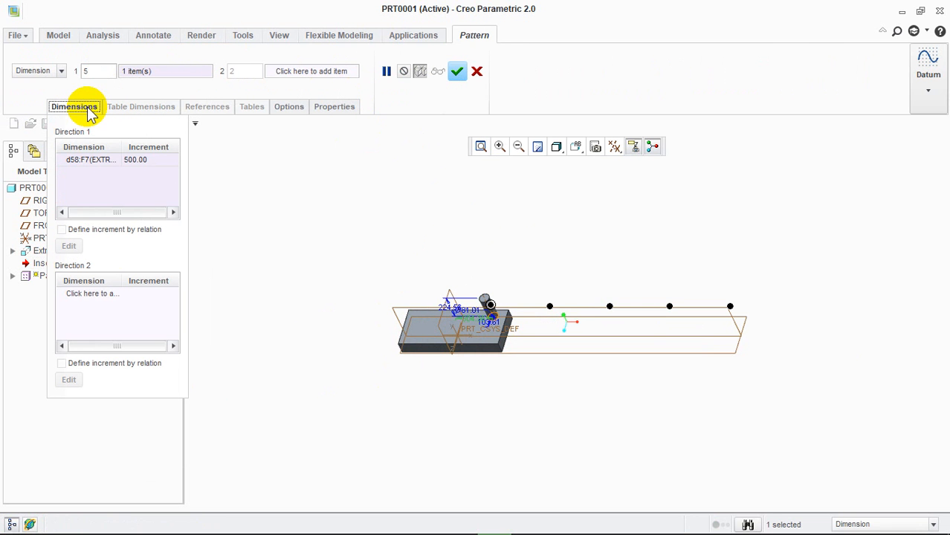
pyautogui.click(131, 158)
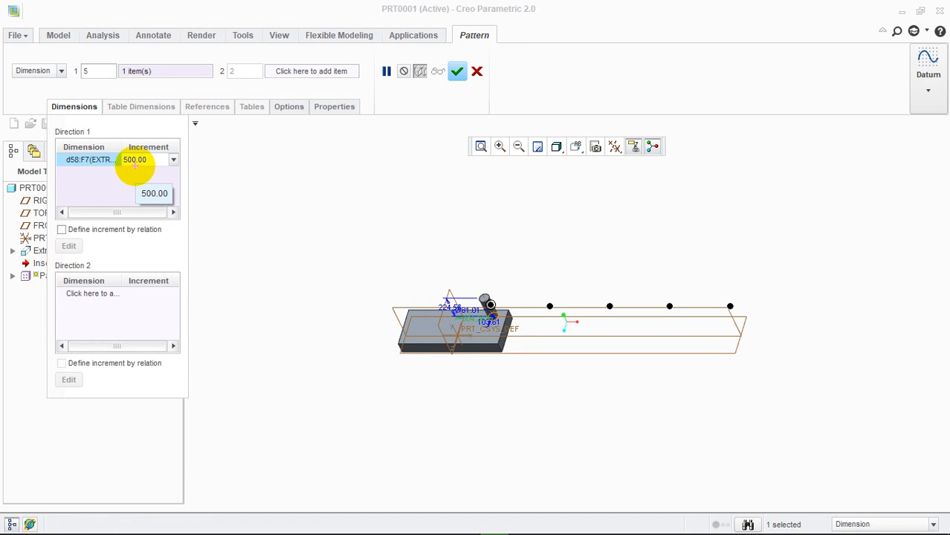
pyautogui.press('Return')
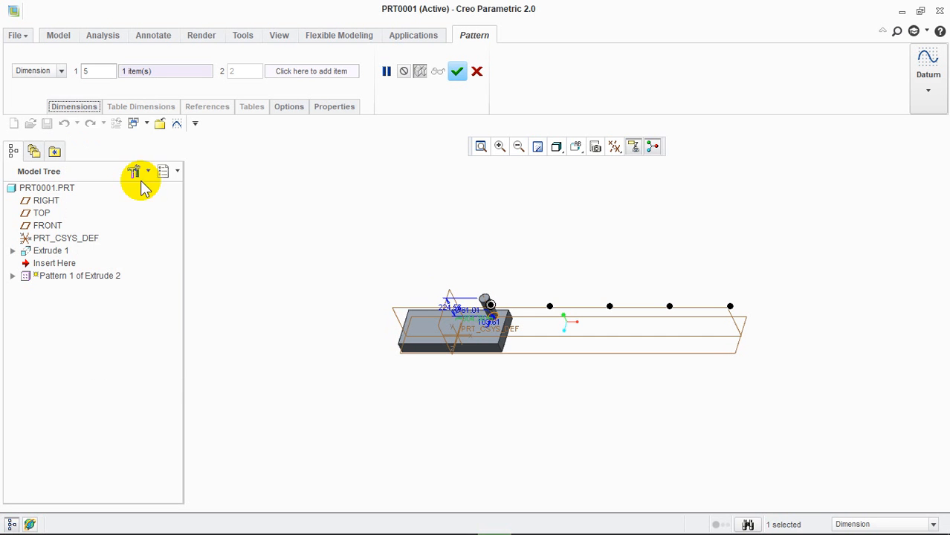
pyautogui.click(74, 108)
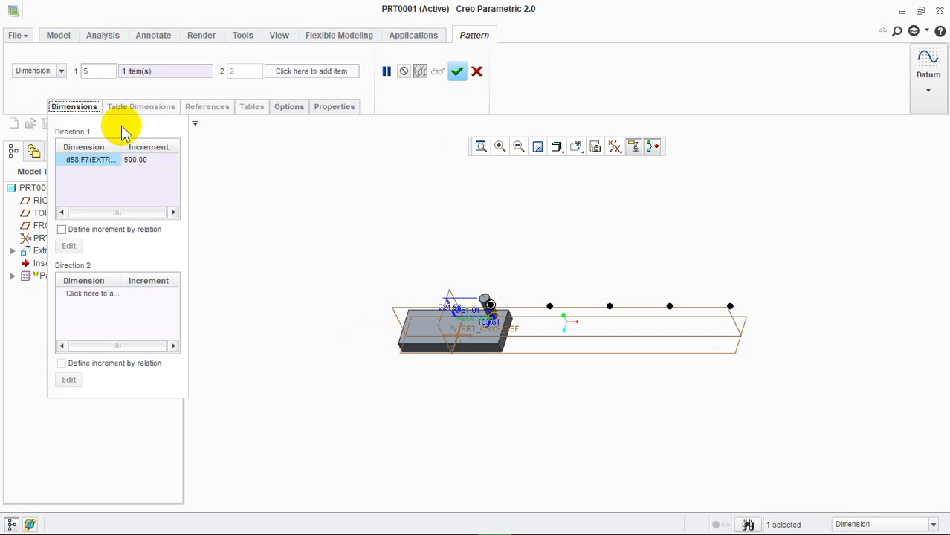
pyautogui.click(141, 160)
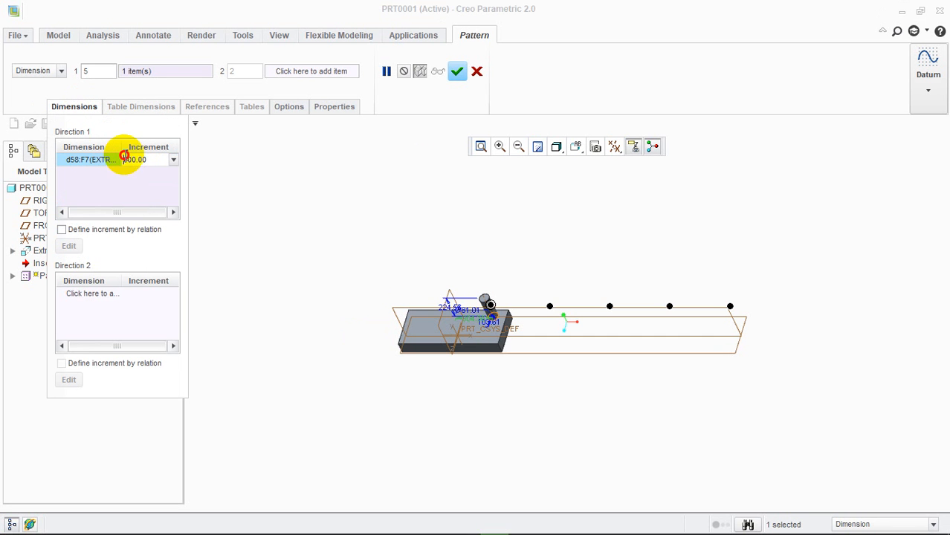
pyautogui.click(151, 159)
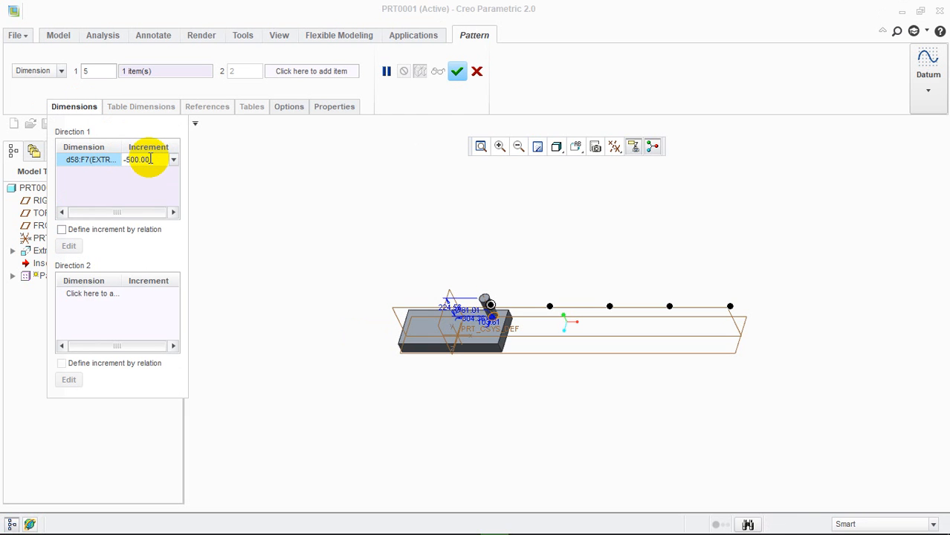
pyautogui.press('Return')
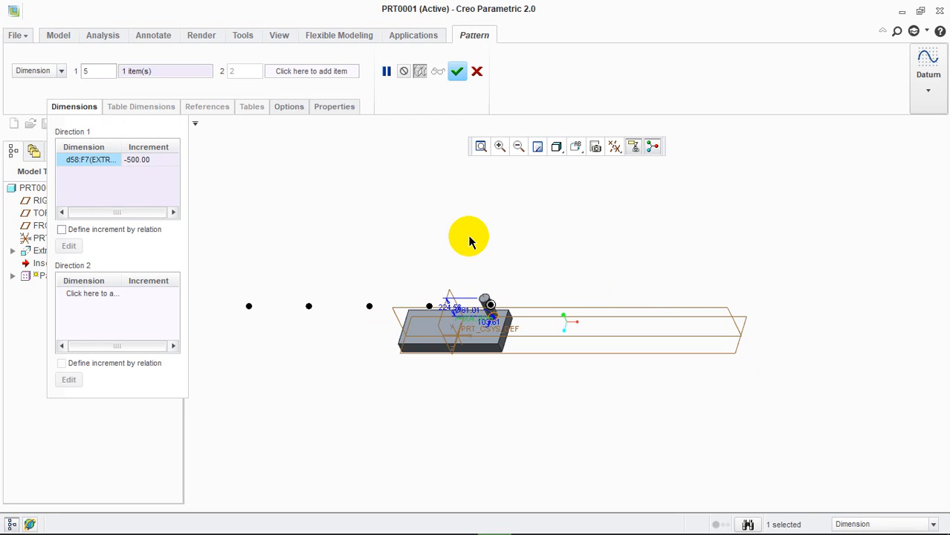
# Step: Reverse the pattern's first direction again by setting the dimension increment to 500
pyautogui.click(132, 162)
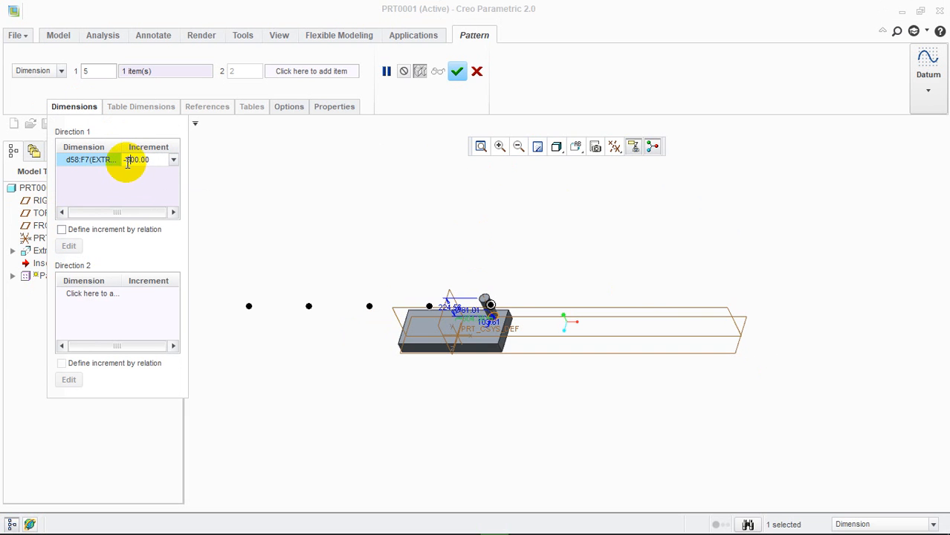
pyautogui.click(127, 161)
pyautogui.press('BackSpace')
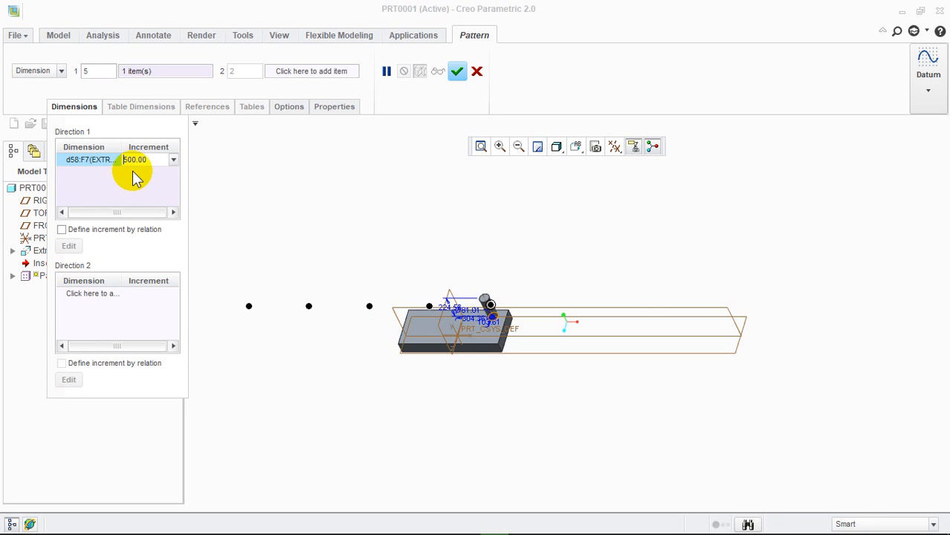
pyautogui.click(306, 248)
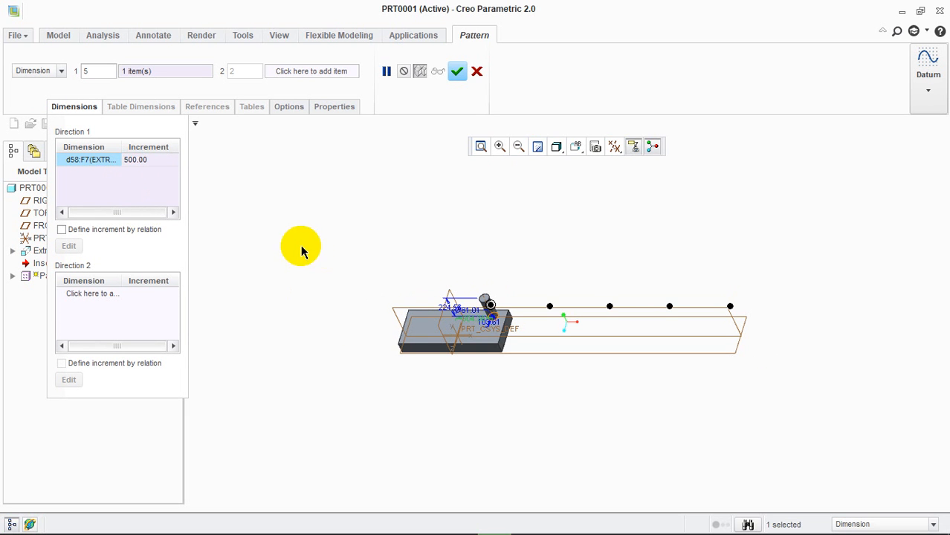
# Step: Set the pattern's first-direction increment to -500 and complete the redefinition
pyautogui.click(130, 160)
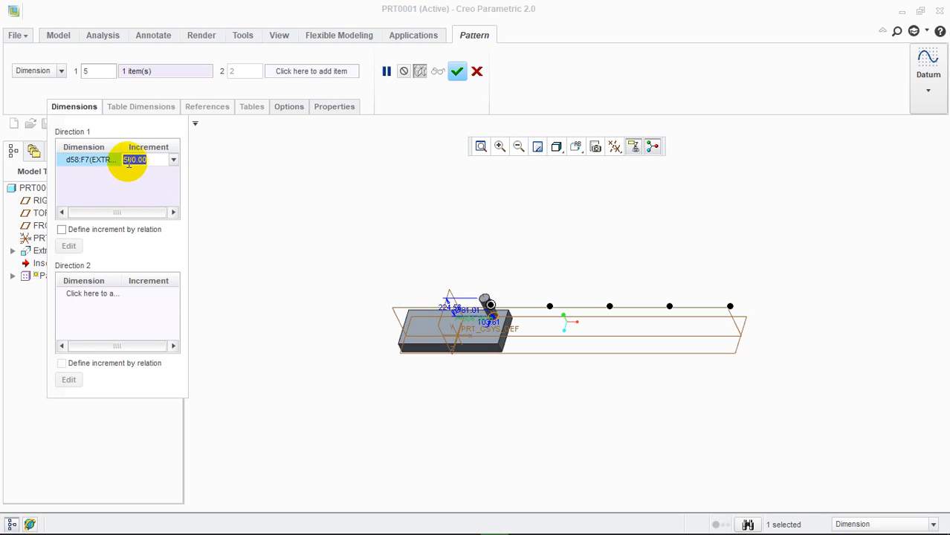
pyautogui.moveTo(126, 160); pyautogui.dragTo(145, 165)
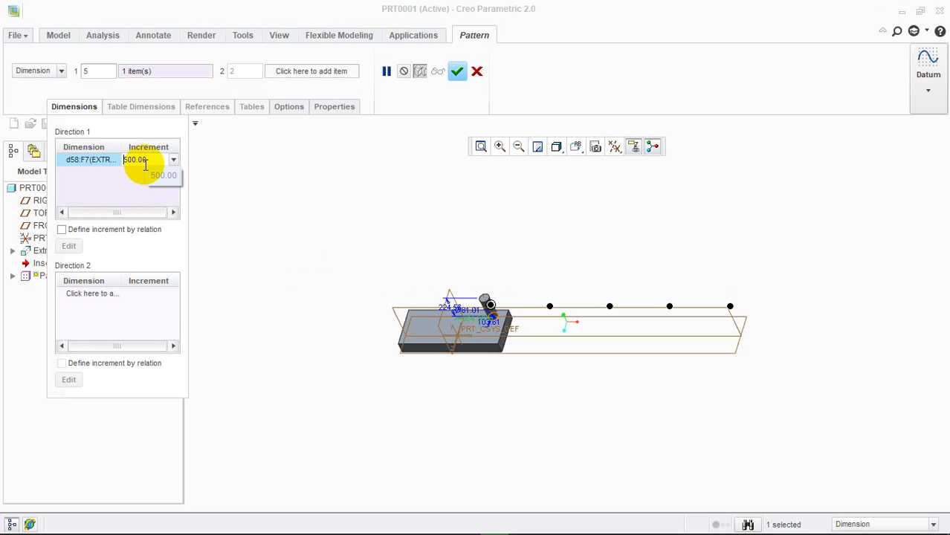
pyautogui.write('-')
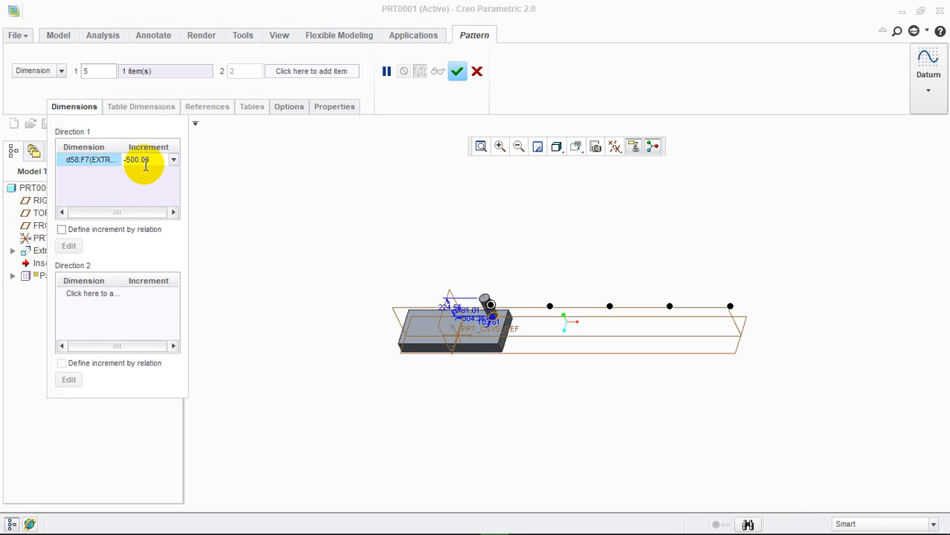
pyautogui.press('Return')
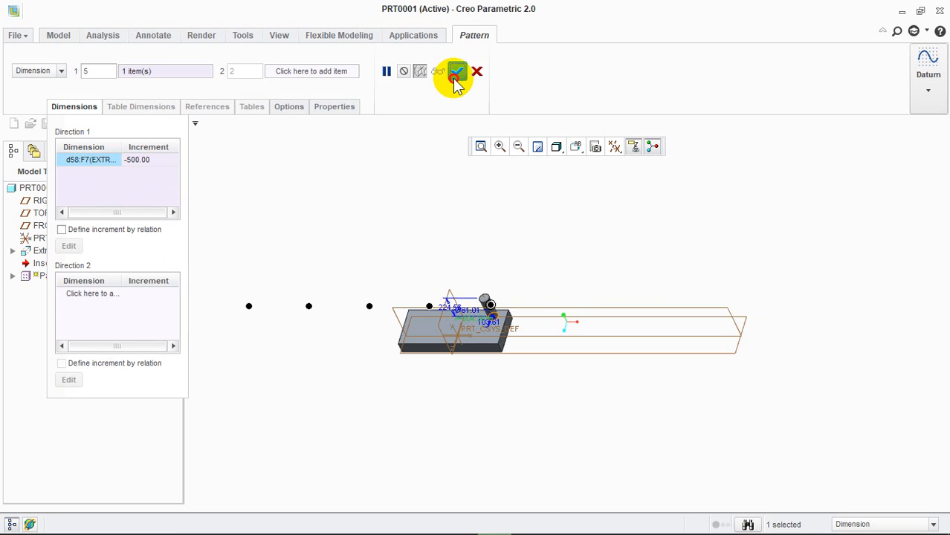
pyautogui.click(456, 82)
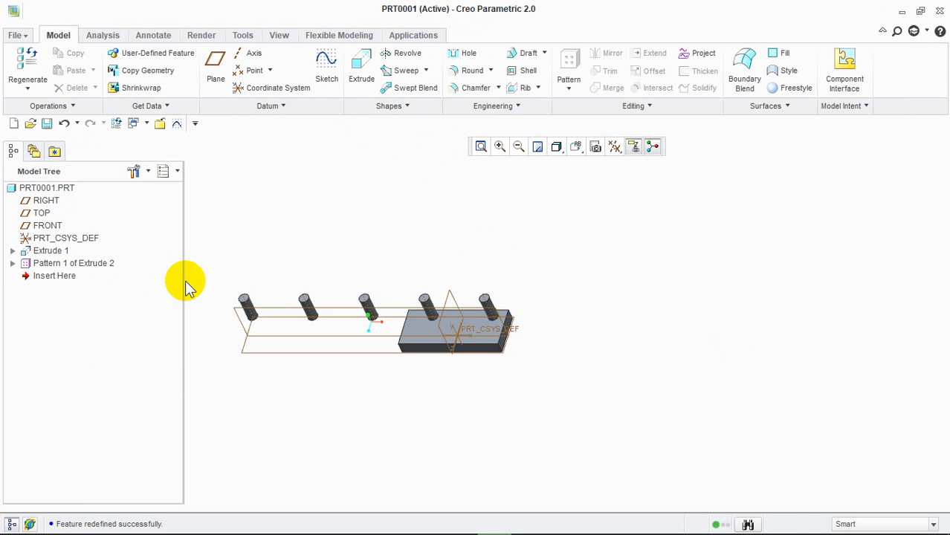
# Step: Undo the cylinder's dimension pattern and start a new pattern of the cylinder using the Direction type
pyautogui.hotkey('ctrl', 'z')
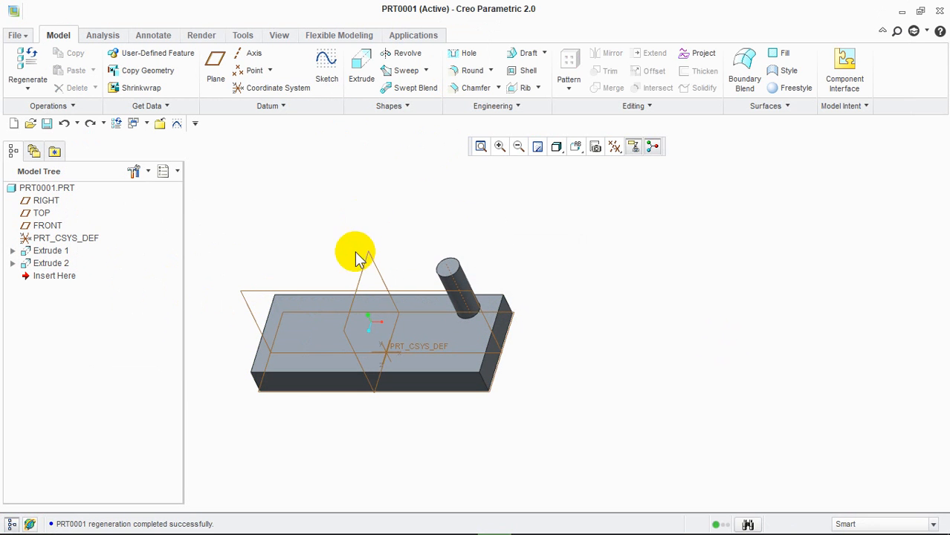
pyautogui.click(481, 147)
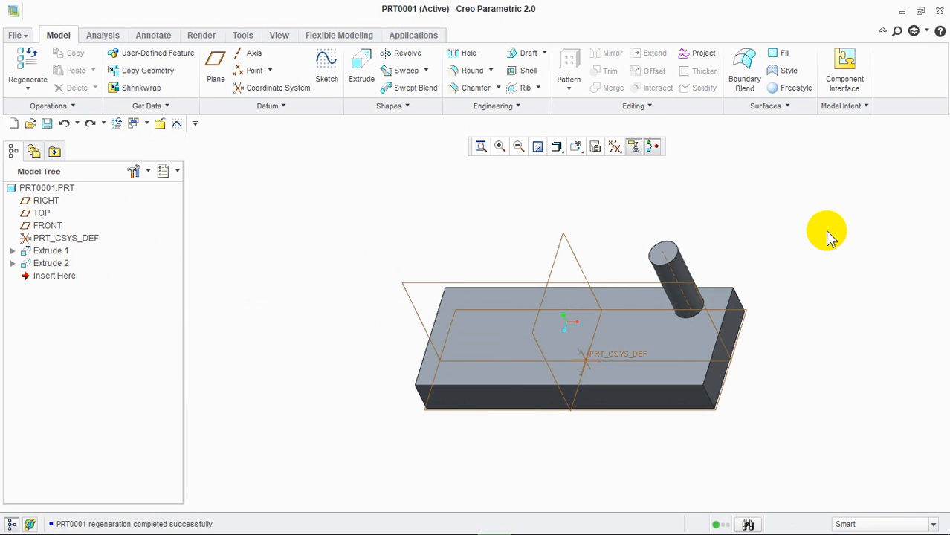
pyautogui.click(702, 262)
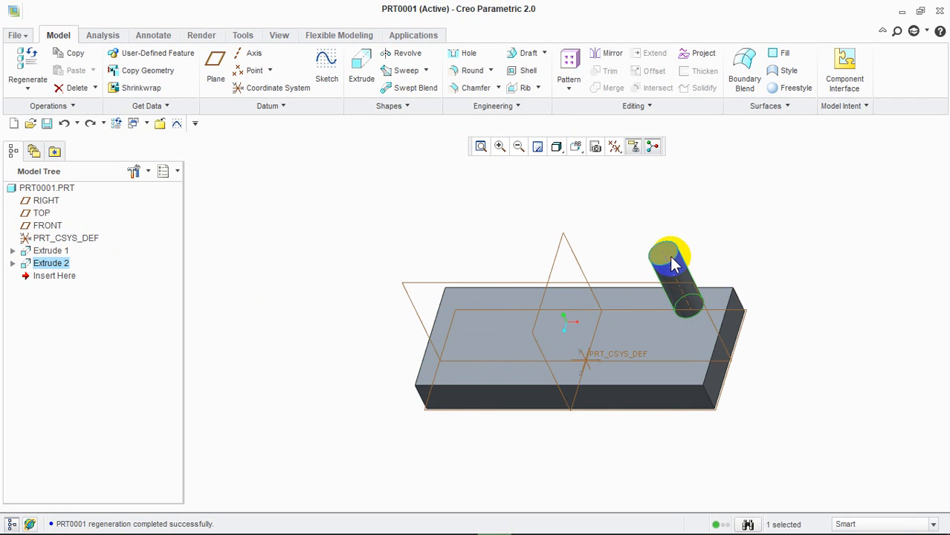
pyautogui.click(569, 90)
pyautogui.click(576, 109)
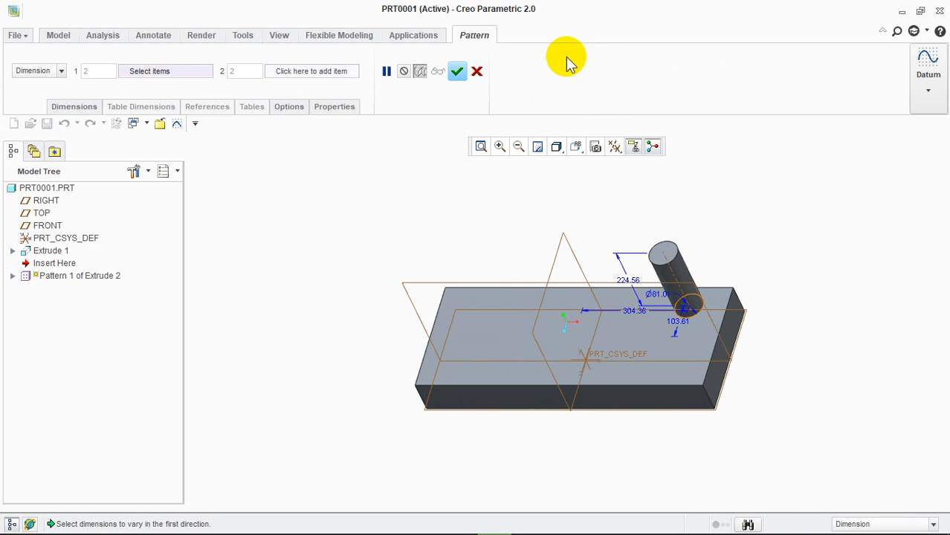
pyautogui.click(59, 71)
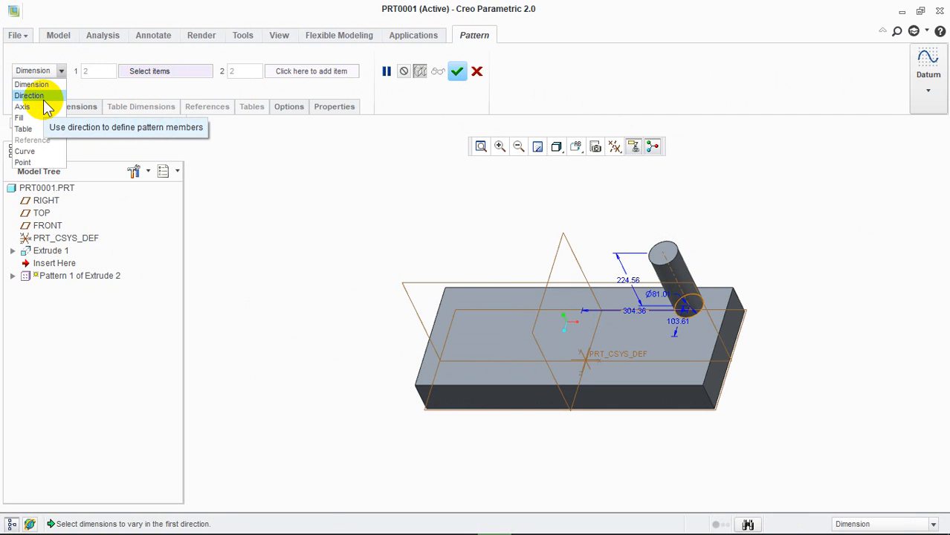
pyautogui.click(43, 97)
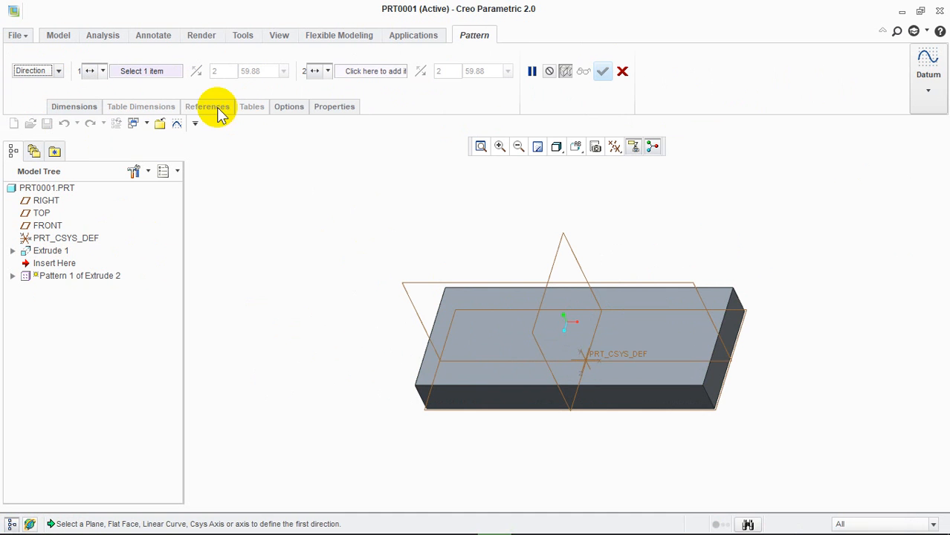
# Step: Use the Z axis of the default coordinate system as the pattern's first direction
pyautogui.click(590, 368)
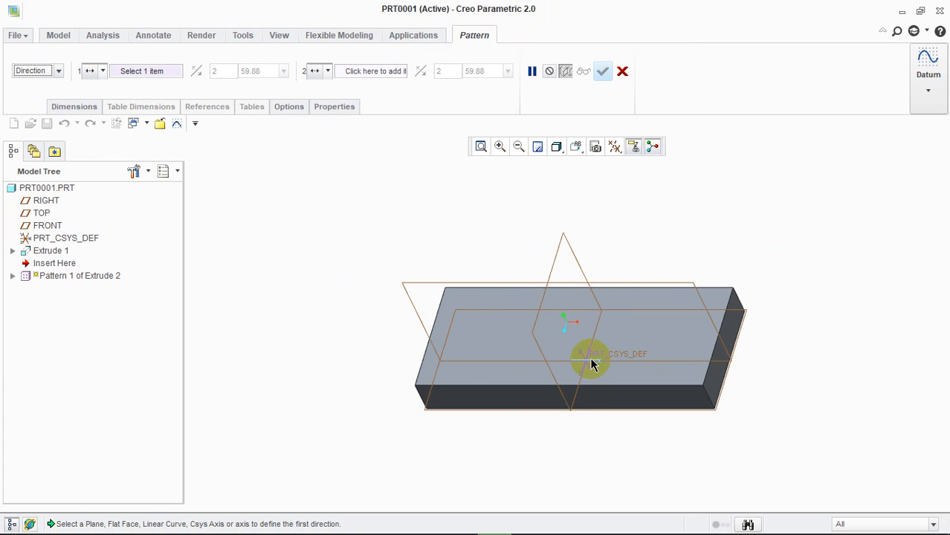
pyautogui.scroll(3, 592, 379)
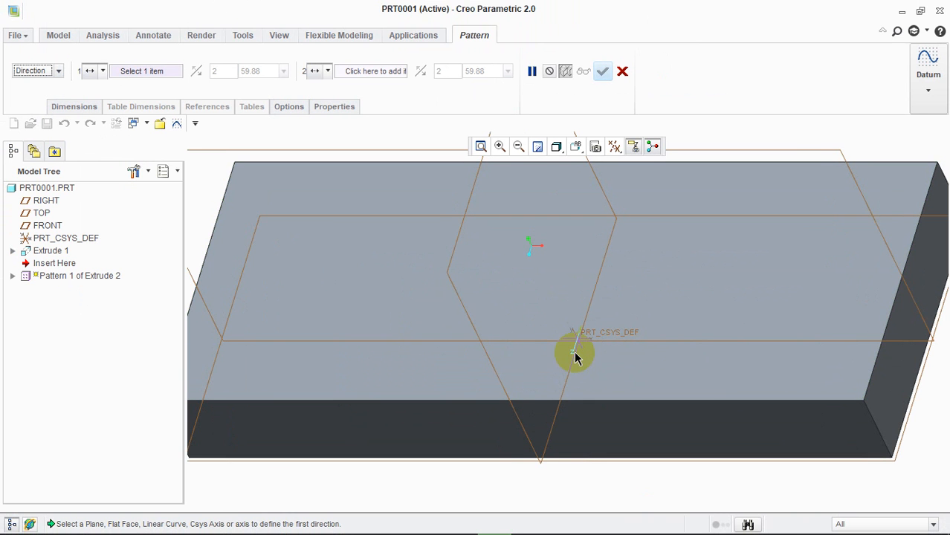
pyautogui.click(575, 357)
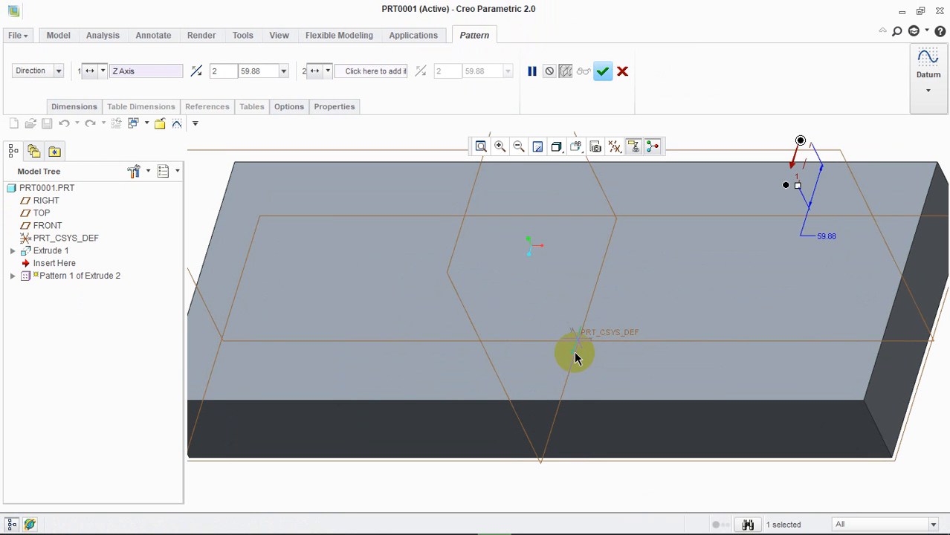
pyautogui.scroll(-2, 550, 195)
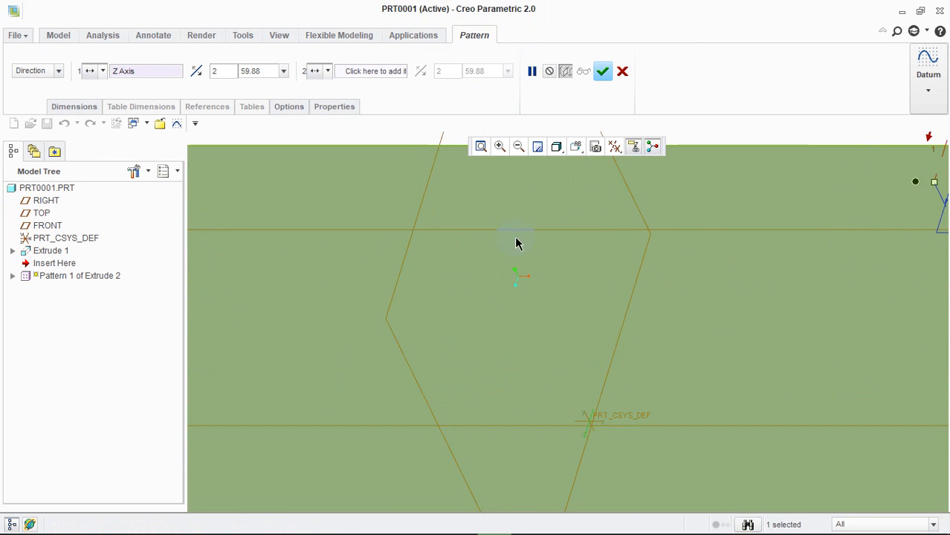
pyautogui.scroll(4, 509, 212)
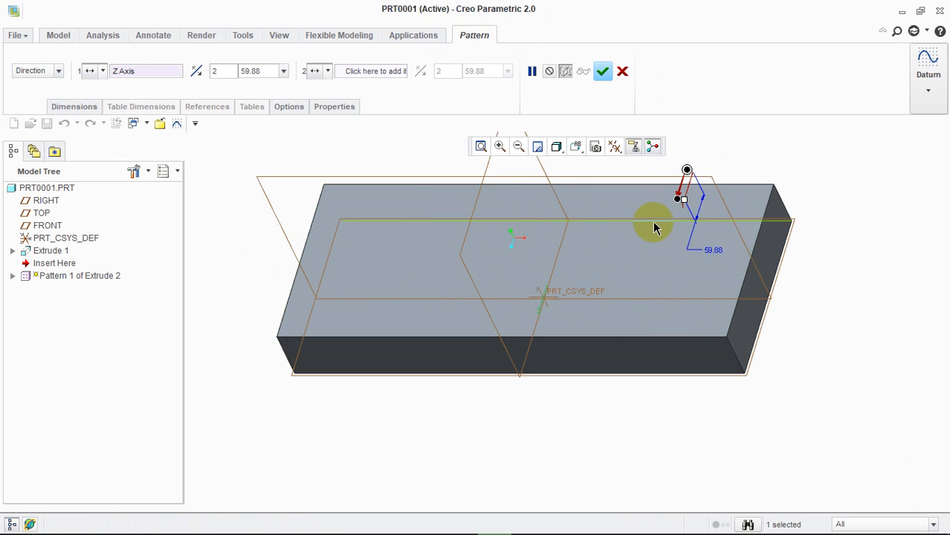
# Step: Set the first direction of the pattern to 8 members with a spacing of 65
pyautogui.click(199, 75)
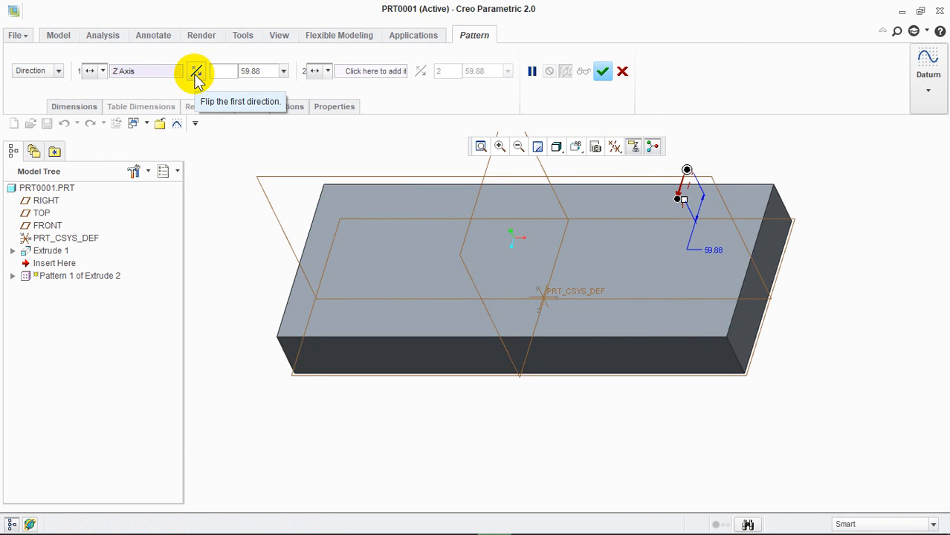
pyautogui.write('8')
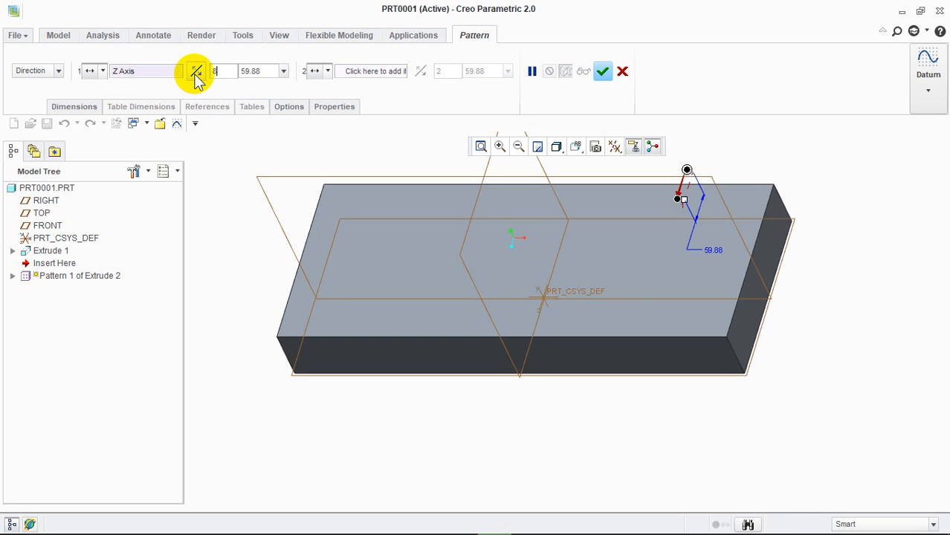
pyautogui.click(244, 163)
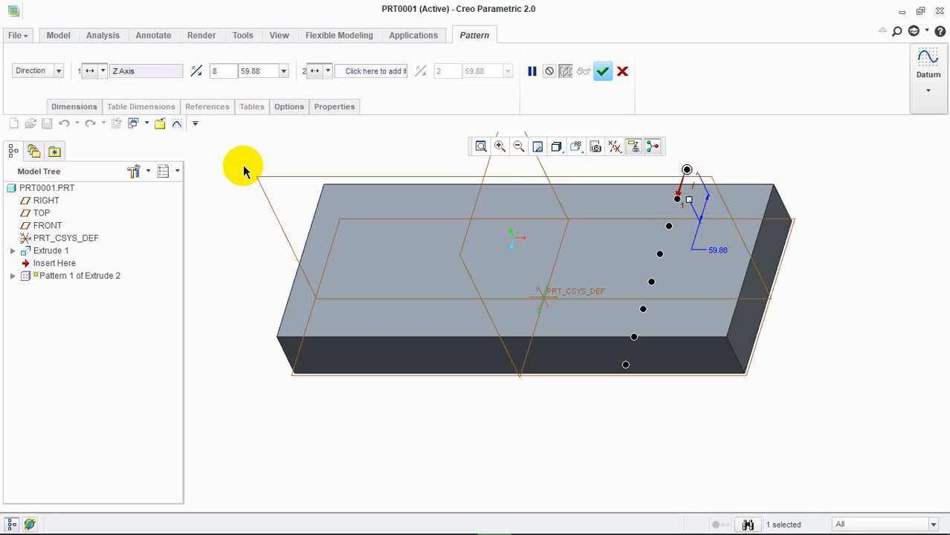
pyautogui.doubleClick(268, 71)
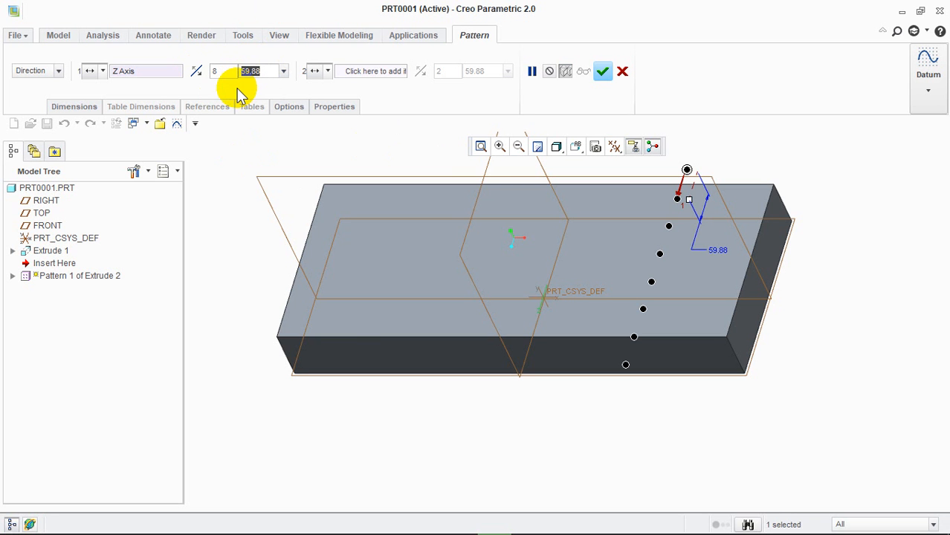
pyautogui.write('65')
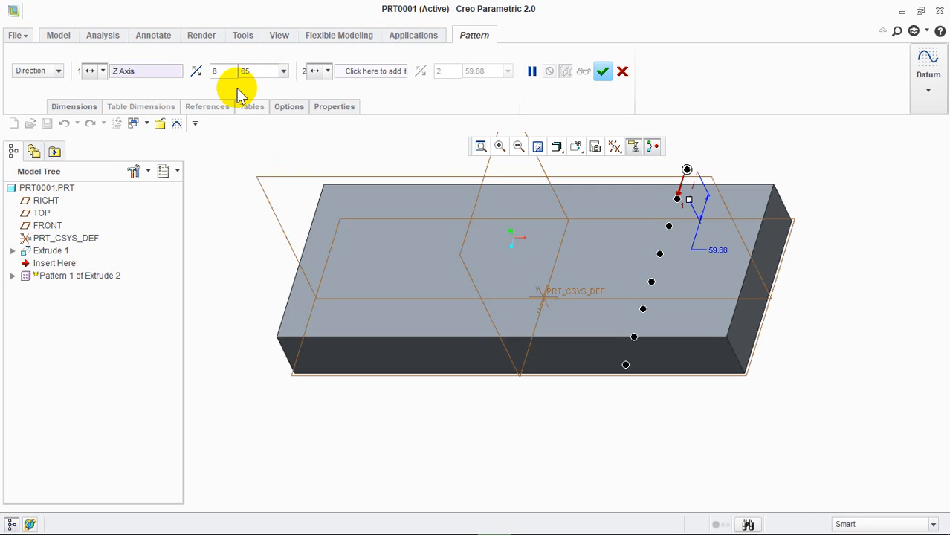
pyautogui.press('Return')
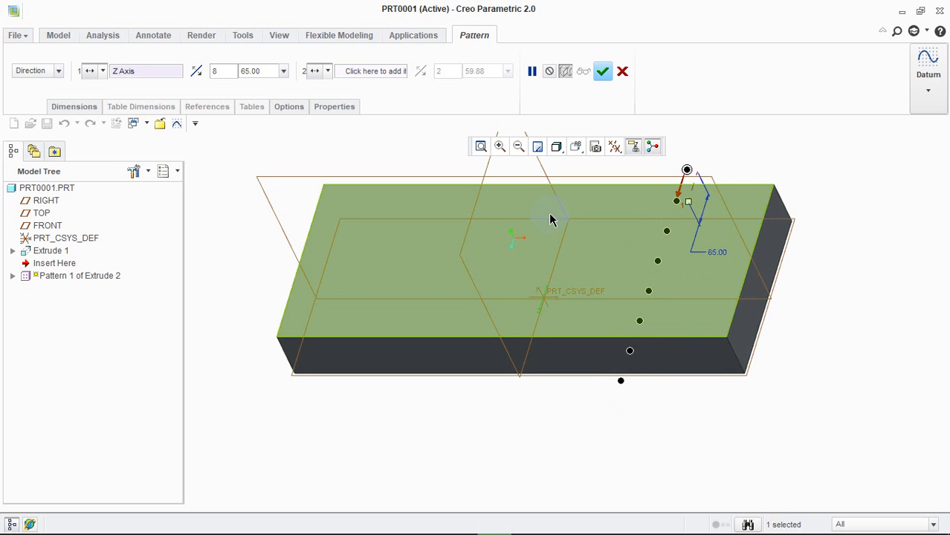
# Step: Exclude the fourth, fifth and sixth members of the direction pattern, complete it and return to the default view
pyautogui.click(648, 293)
pyautogui.click(657, 262)
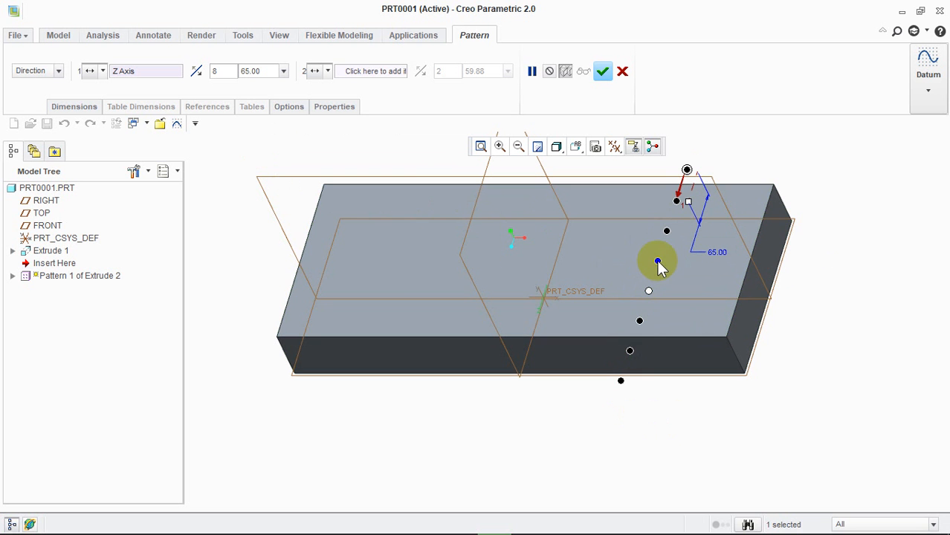
pyautogui.click(641, 322)
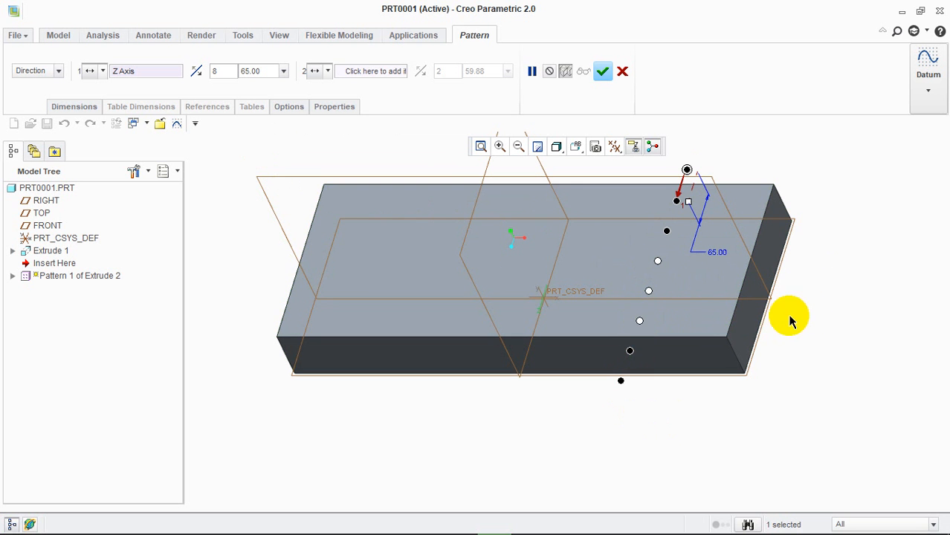
pyautogui.click(602, 71)
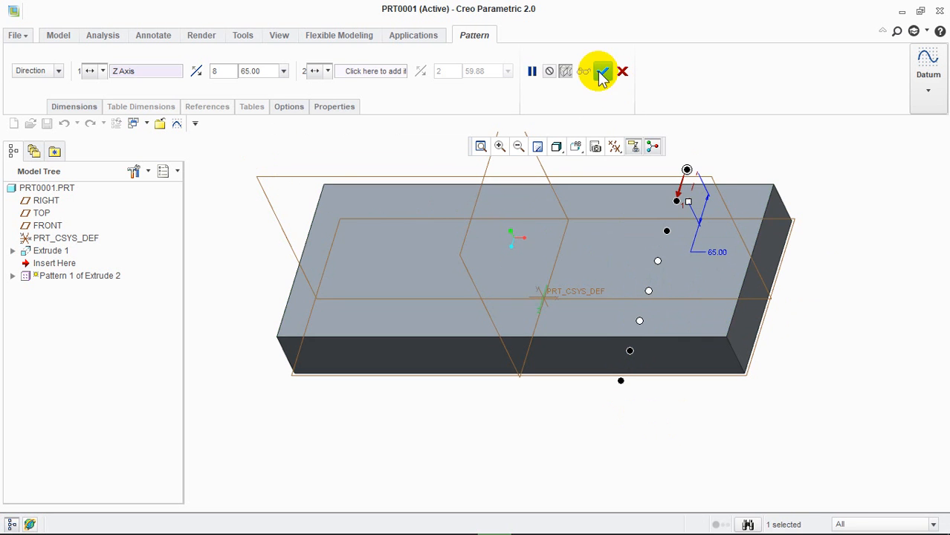
pyautogui.click(792, 248)
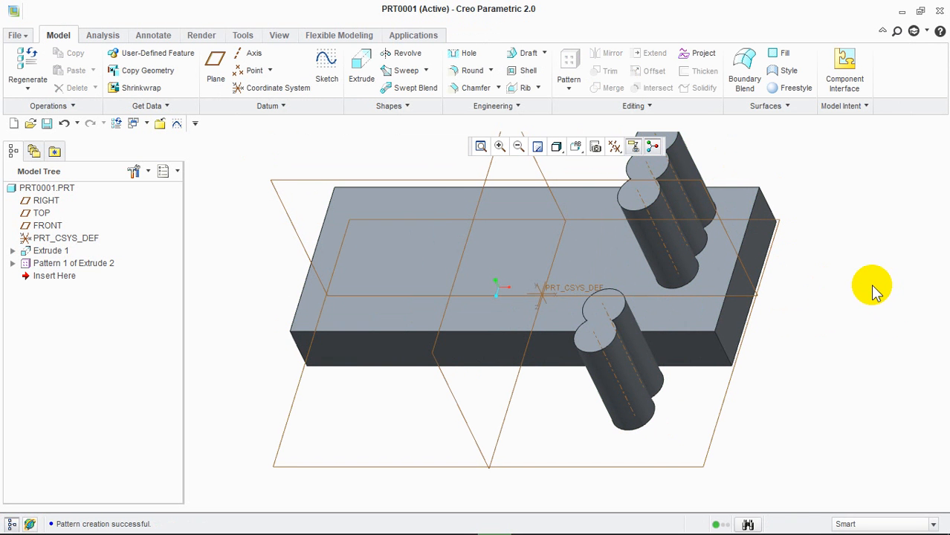
pyautogui.hotkey('ctrl', 'd')
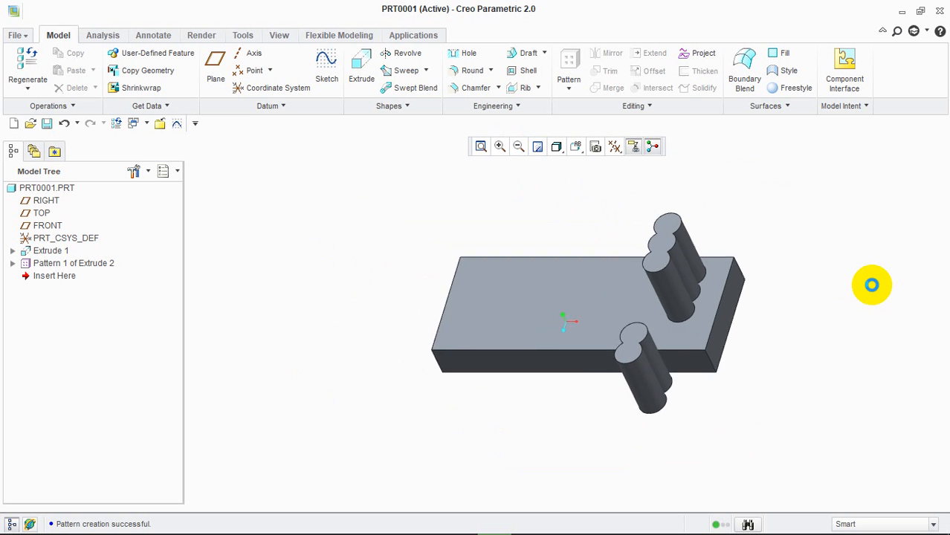
# Step: Undo the cylinder's direction pattern and start a new pattern of the cylinder using the Axis type
pyautogui.hotkey('ctrl', 'z')
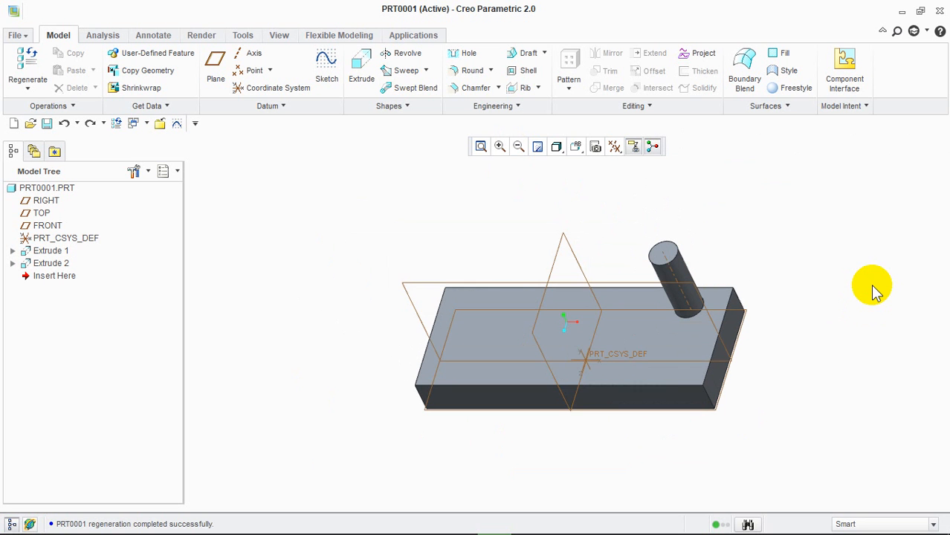
pyautogui.click(666, 261)
pyautogui.click(569, 66)
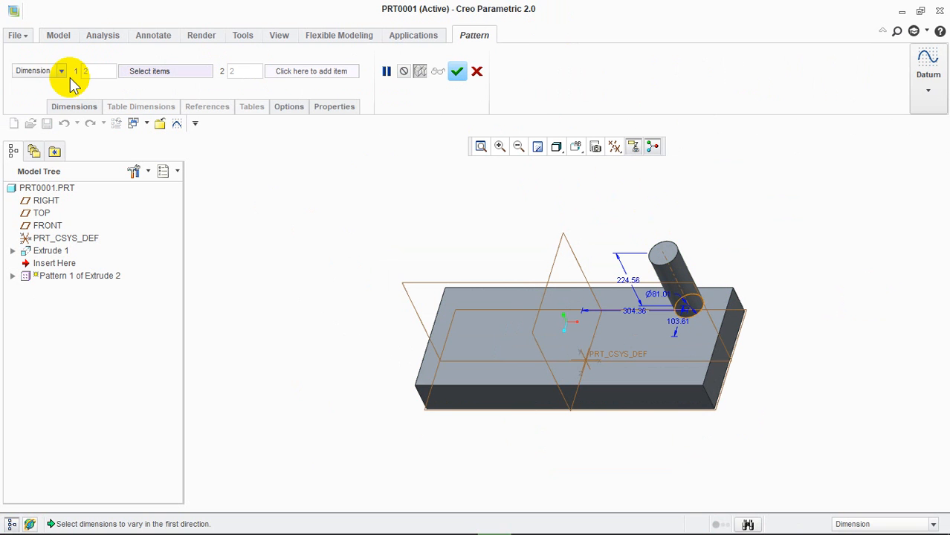
pyautogui.click(46, 72)
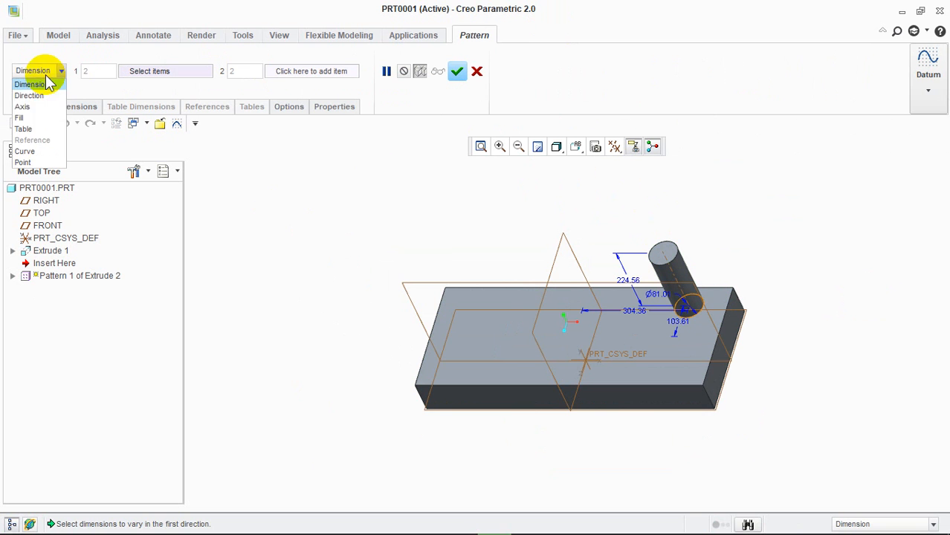
pyautogui.click(23, 107)
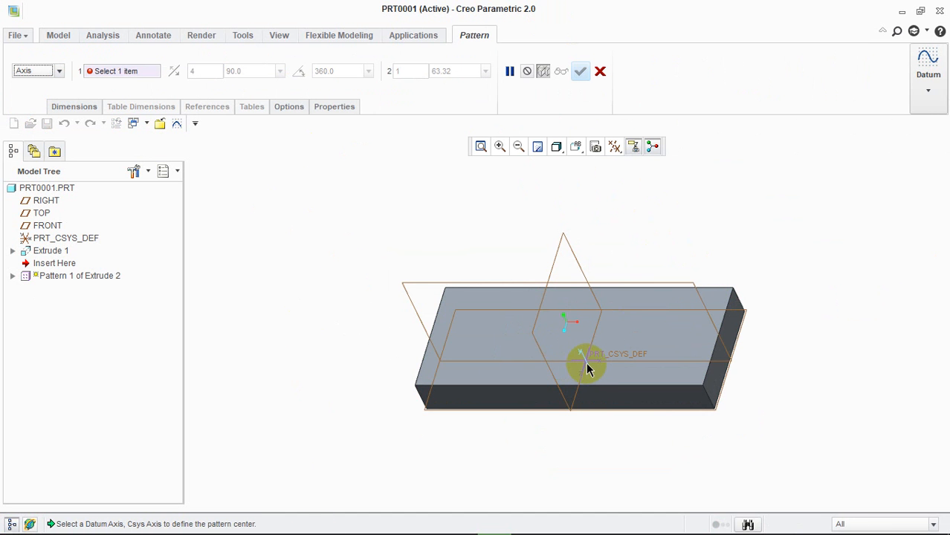
# Step: Use the Y axis of the default coordinate system as the axis pattern's center
pyautogui.scroll(-4, 586, 369)
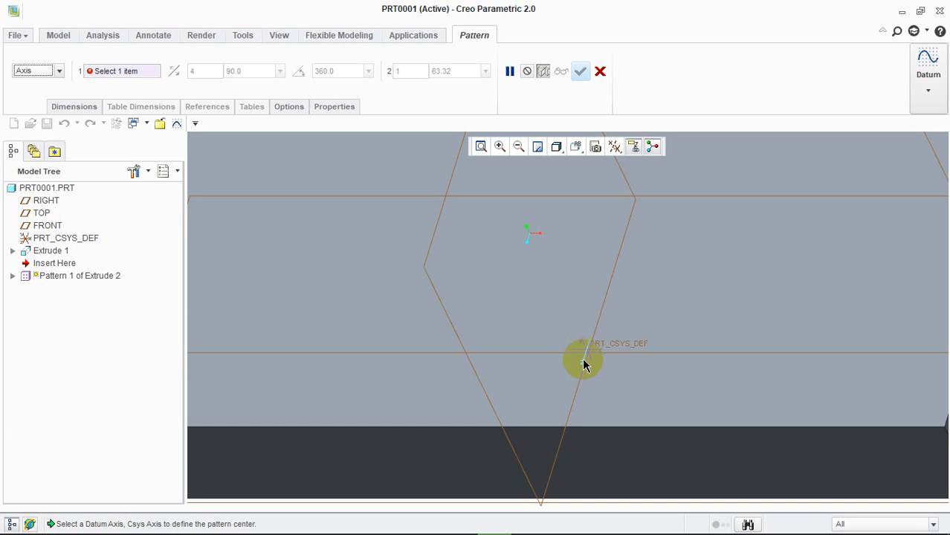
pyautogui.click(583, 347)
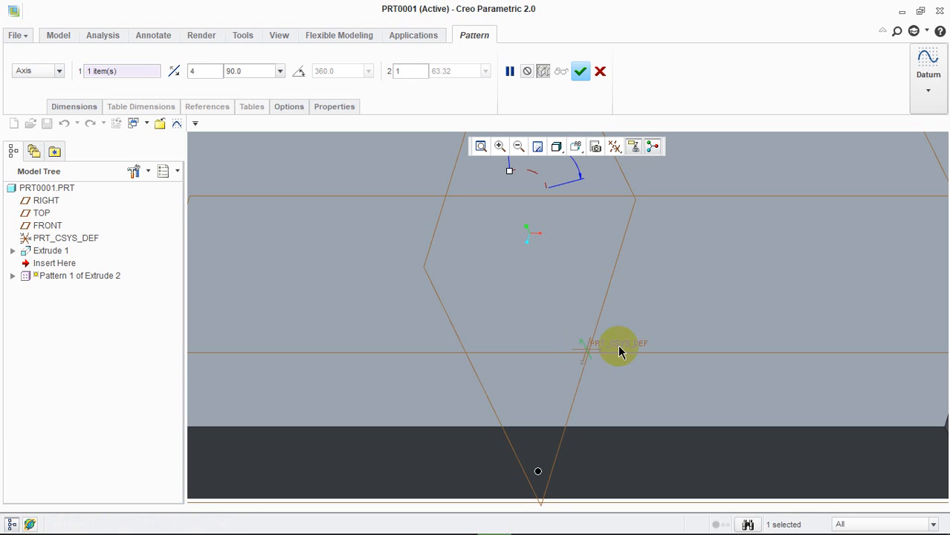
pyautogui.hotkey('ctrl', 'd')
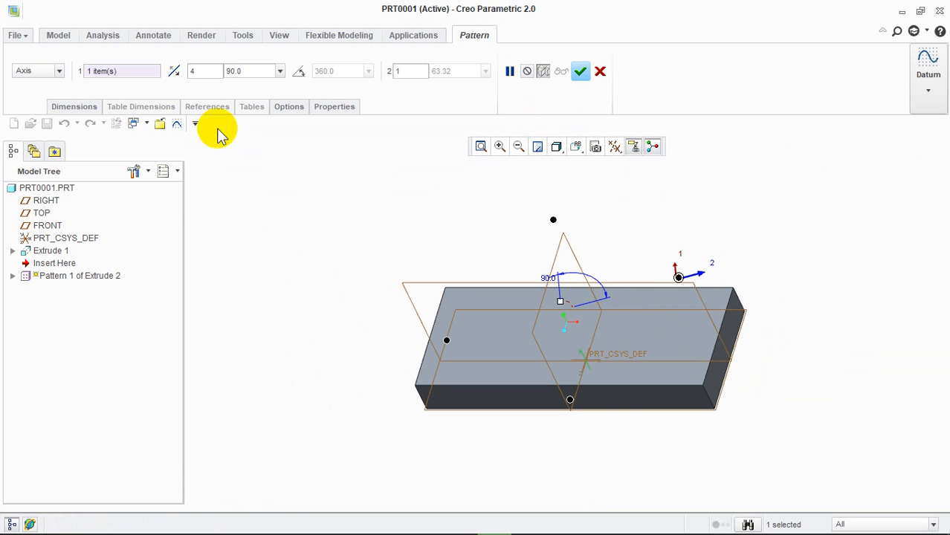
# Step: Set the axis pattern's number of angular members to 8
pyautogui.click(199, 71)
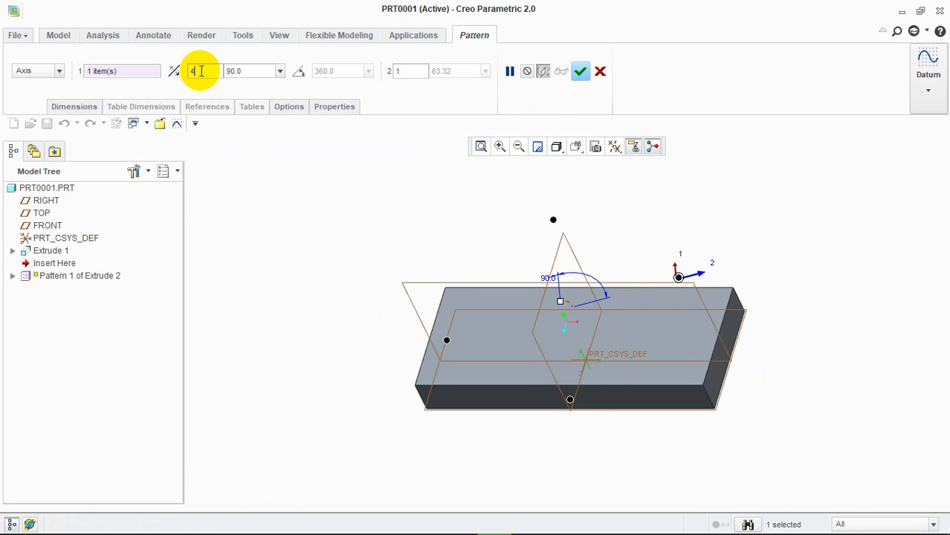
pyautogui.press('BackSpace')
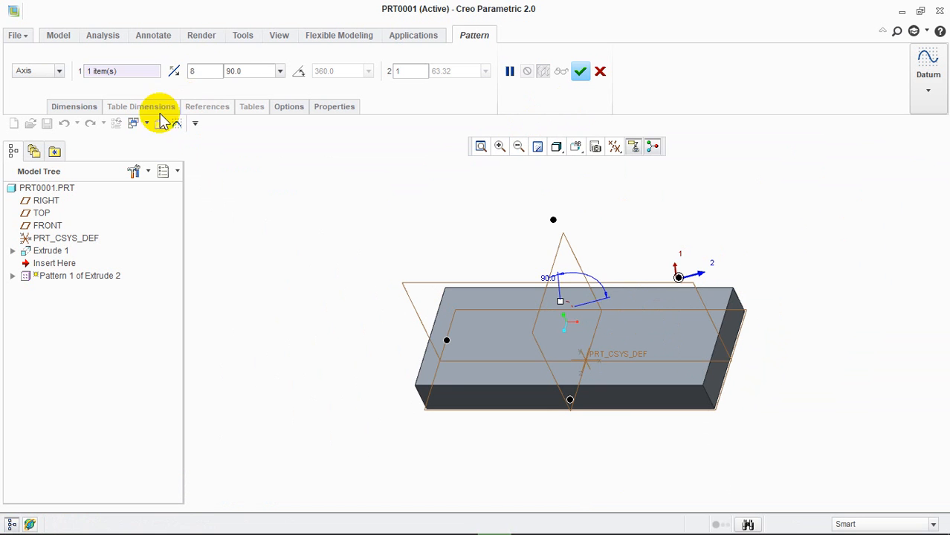
pyautogui.click(278, 205)
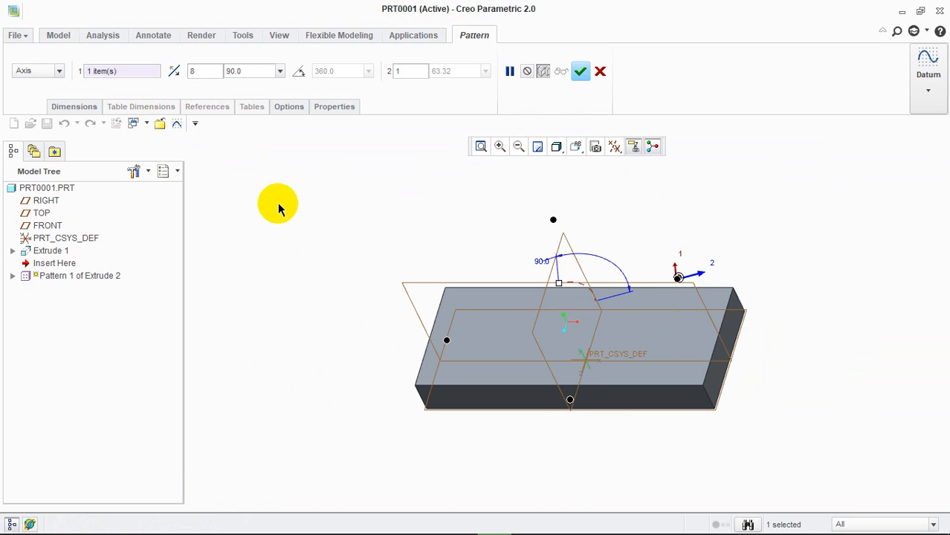
# Step: Set the axis pattern to 6 members with an angle of 60 degrees between them
pyautogui.doubleClick(243, 71)
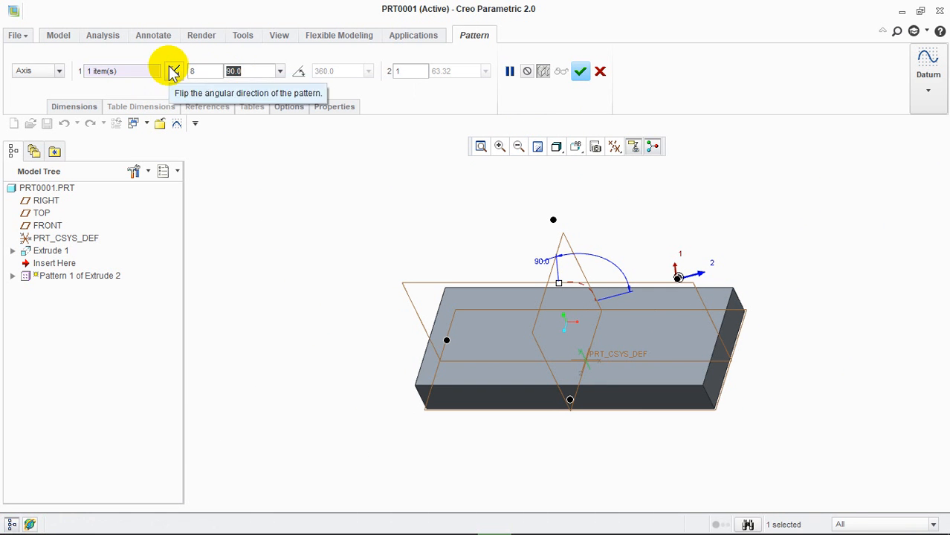
pyautogui.moveTo(200, 69); pyautogui.dragTo(173, 73)
pyautogui.press('BackSpace')
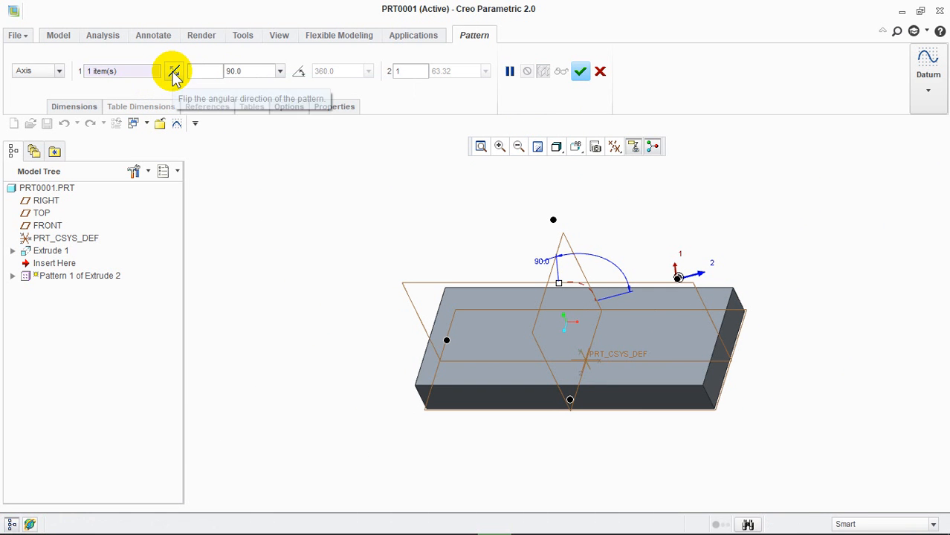
pyautogui.write('6')
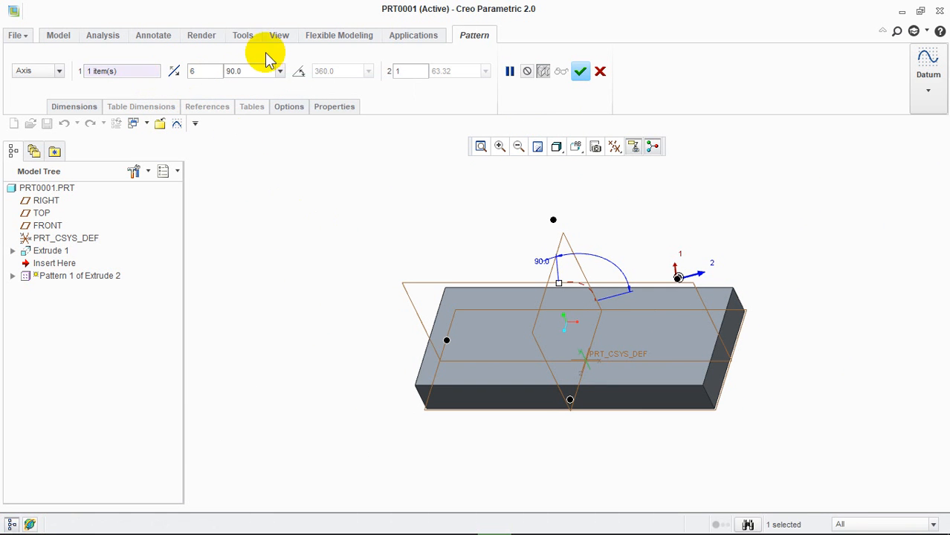
pyautogui.doubleClick(247, 72)
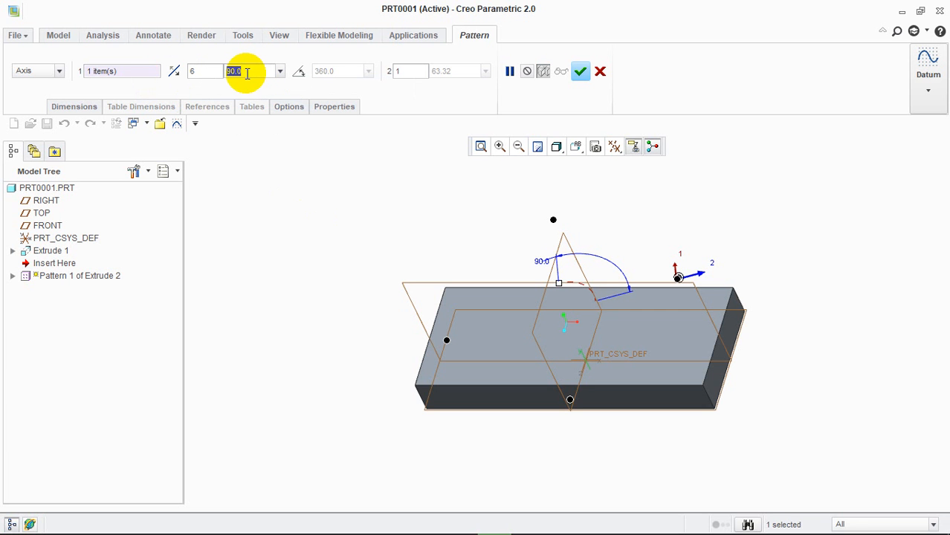
pyautogui.write('60')
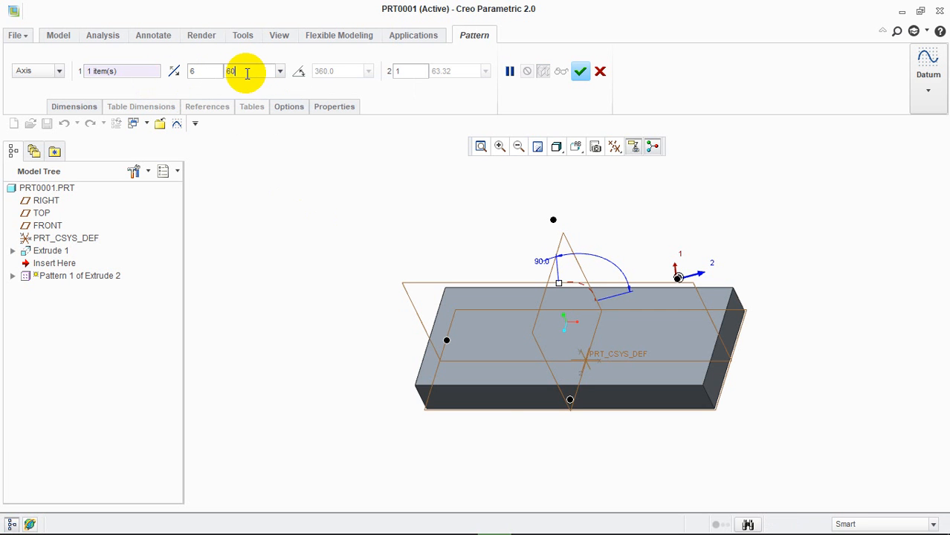
pyautogui.press('Return')
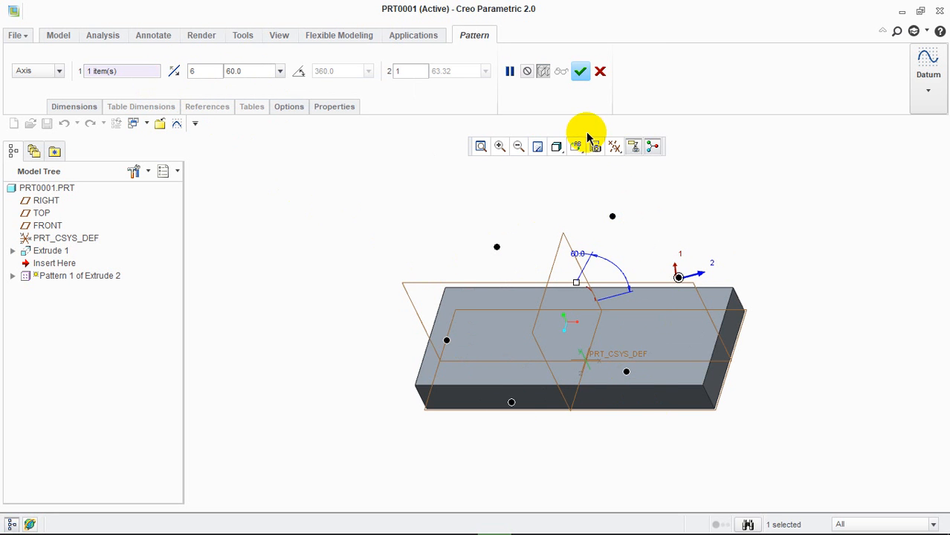
# Step: Try the X axis of the default coordinate system as the pattern's center axis
pyautogui.click(576, 362)
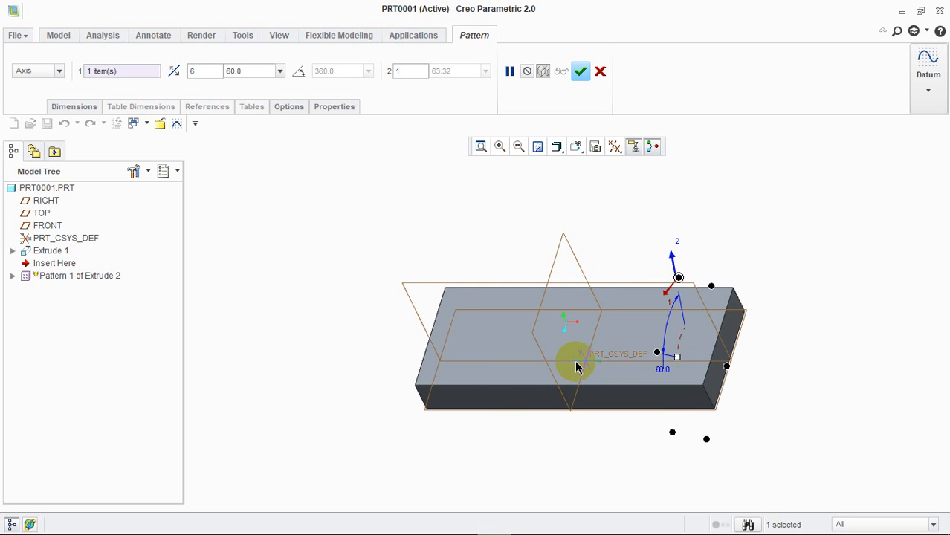
pyautogui.moveTo(735, 374); pyautogui.dragTo(632, 361, button='middle')
pyautogui.moveTo(571, 360); pyautogui.dragTo(590, 365, button='middle')
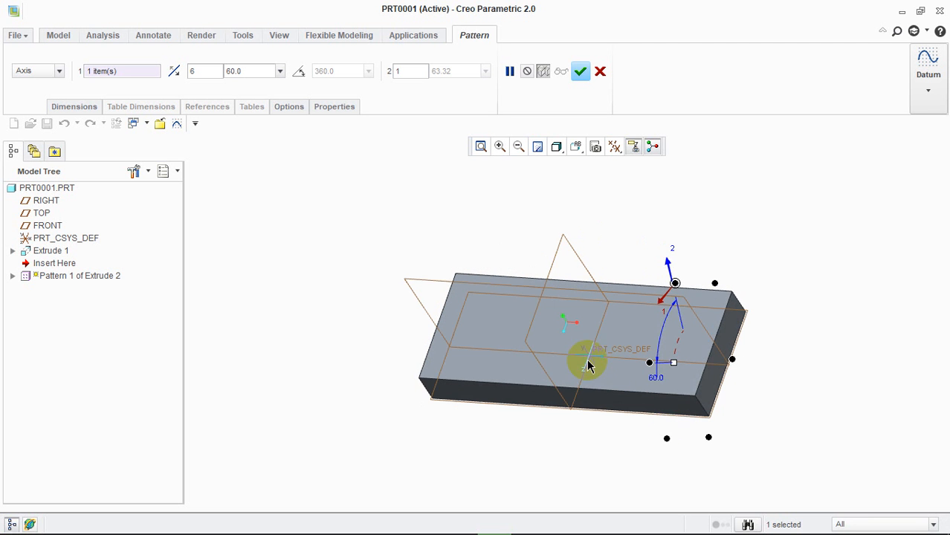
# Step: Change the pattern's center to the Z axis of the default coordinate system and complete the axis pattern
pyautogui.click(586, 371)
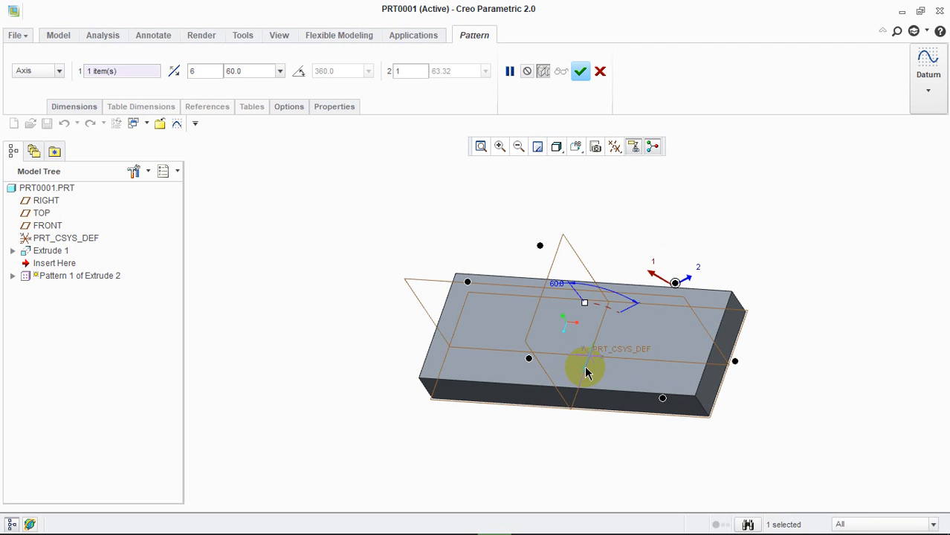
pyautogui.moveTo(586, 372)
pyautogui.mouseDown(button='middle')
pyautogui.moveTo(600, 333)
pyautogui.moveTo(595, 363)
pyautogui.mouseUp(button='middle')
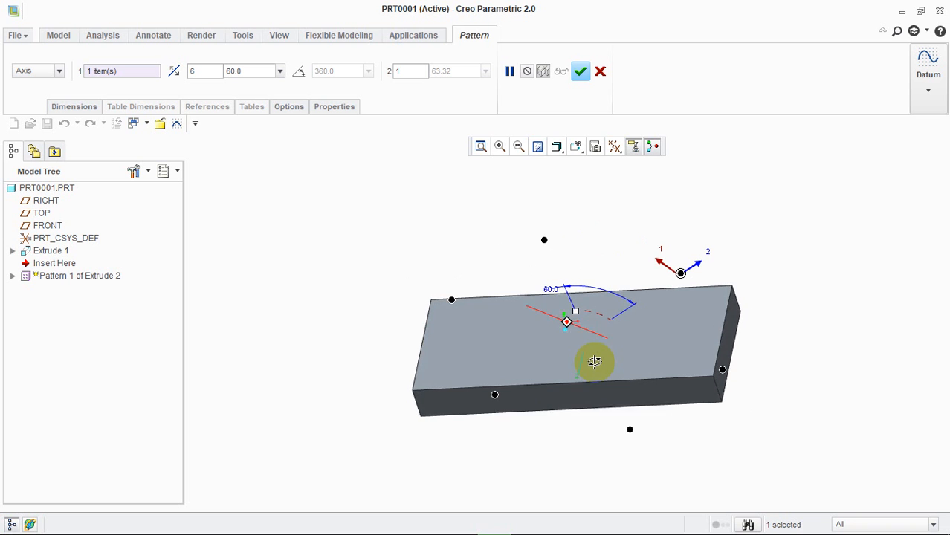
pyautogui.click(581, 71)
pyautogui.moveTo(933, 365); pyautogui.dragTo(901, 346, button='middle')
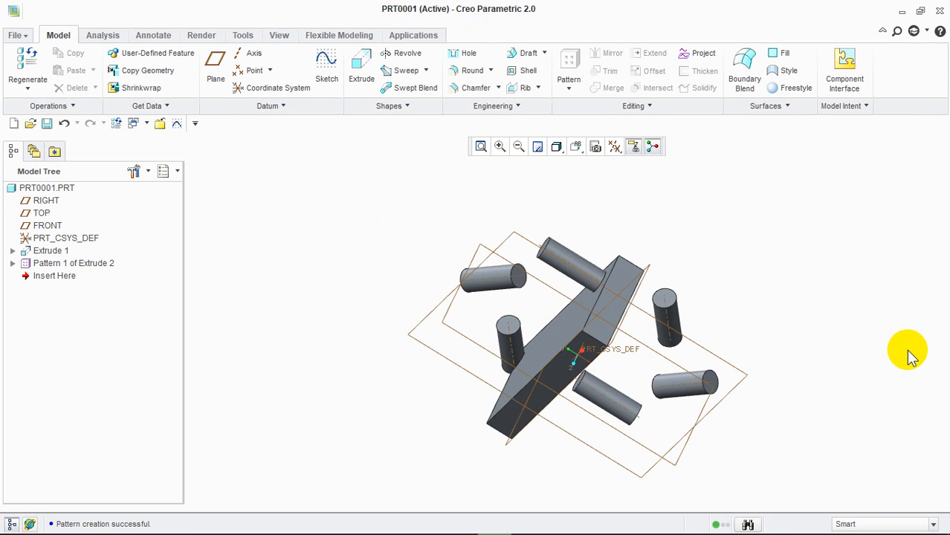
# Step: Undo the cylinder's axis pattern and start a new pattern of the cylinder using the Fill type
pyautogui.hotkey('ctrl', 'z')
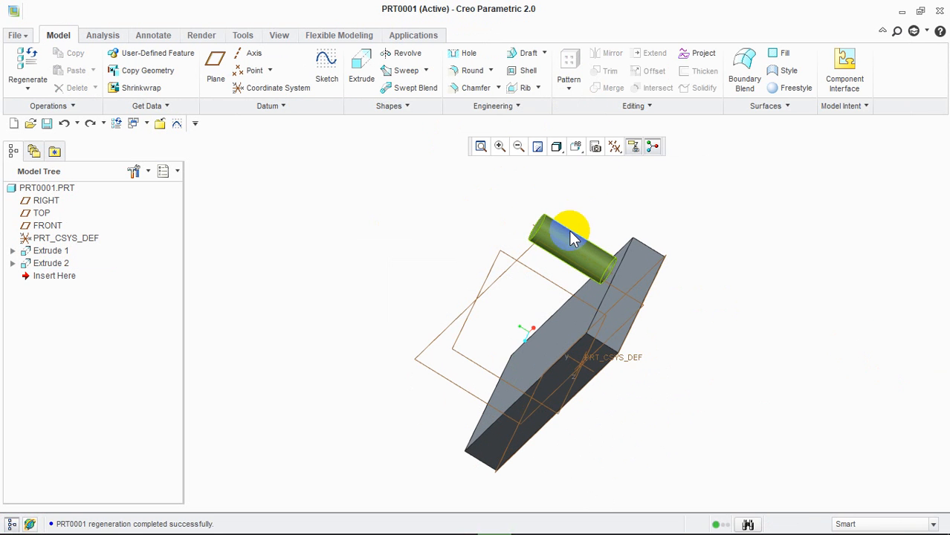
pyautogui.click(573, 238)
pyautogui.click(568, 63)
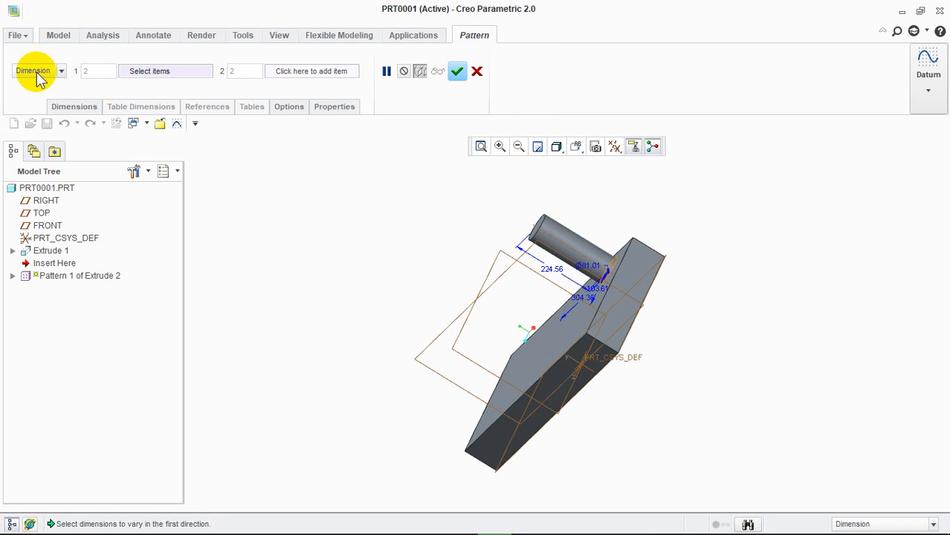
pyautogui.click(37, 77)
pyautogui.click(33, 140)
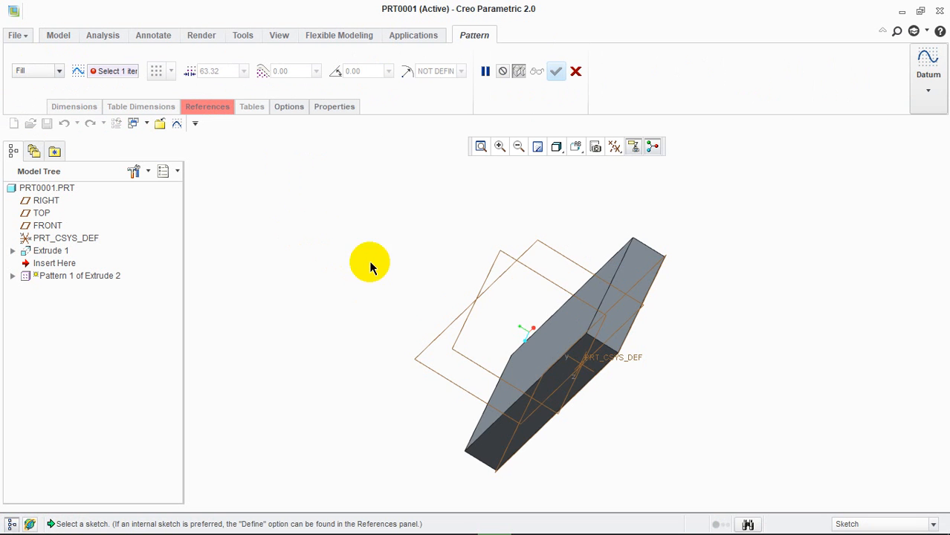
# Step: Start an internal sketch for the fill area on the block's top face, with the RIGHT plane as reference oriented Right
pyautogui.moveTo(369, 268); pyautogui.dragTo(553, 227, button='middle')
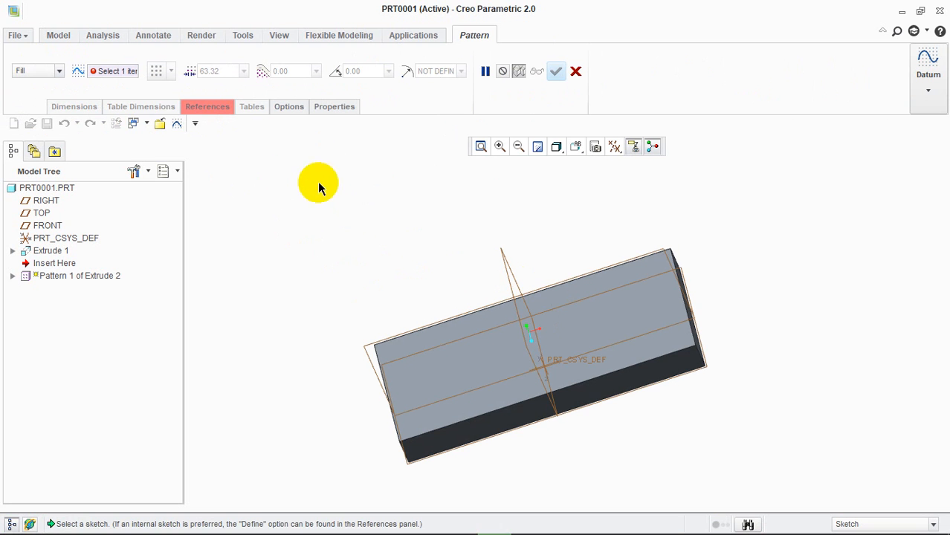
pyautogui.click(202, 108)
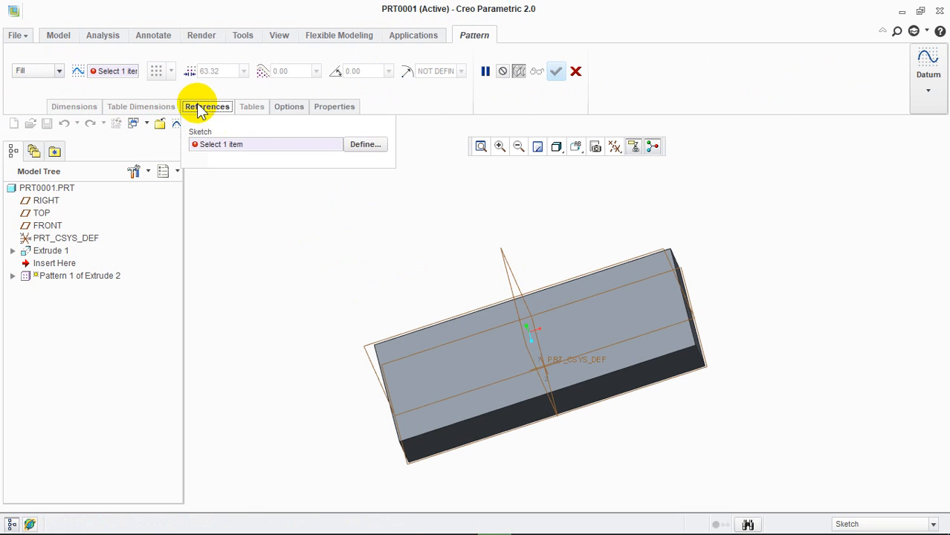
pyautogui.click(357, 148)
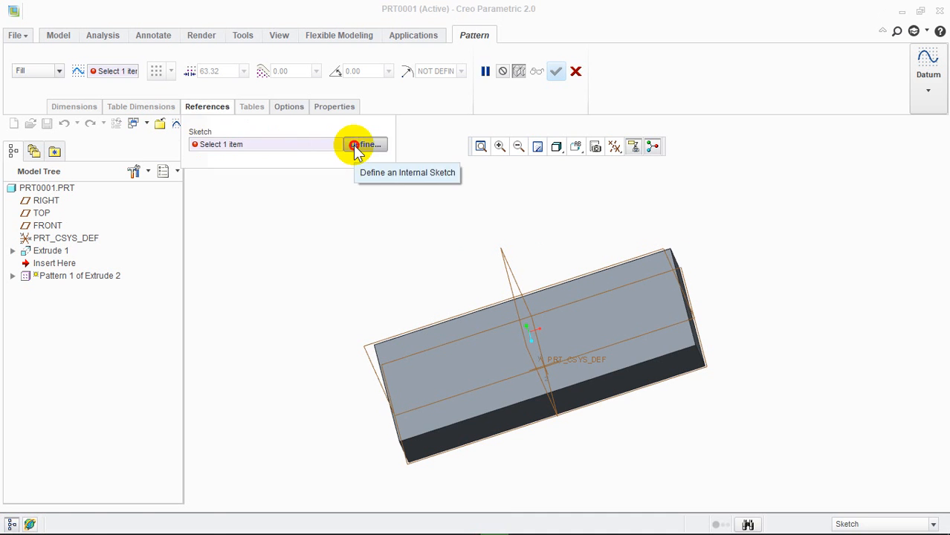
pyautogui.click(635, 304)
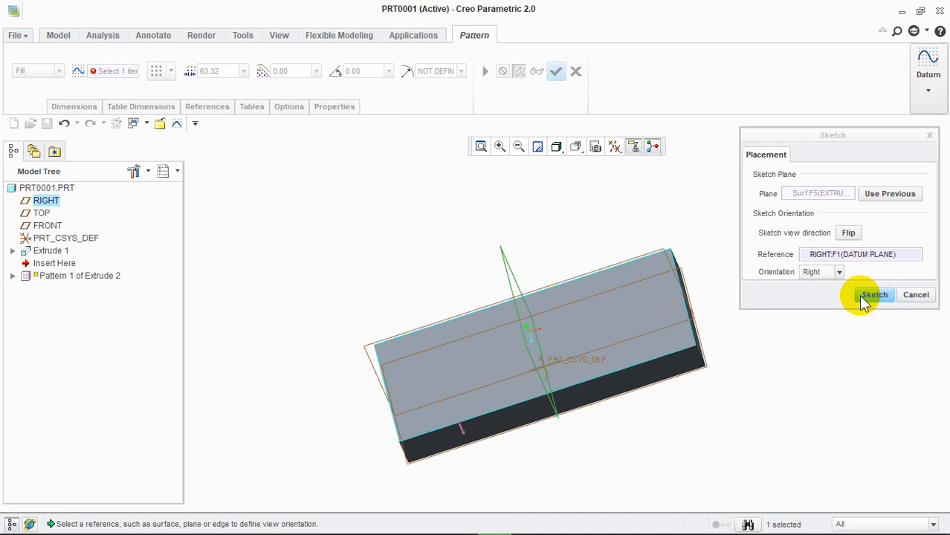
pyautogui.click(870, 295)
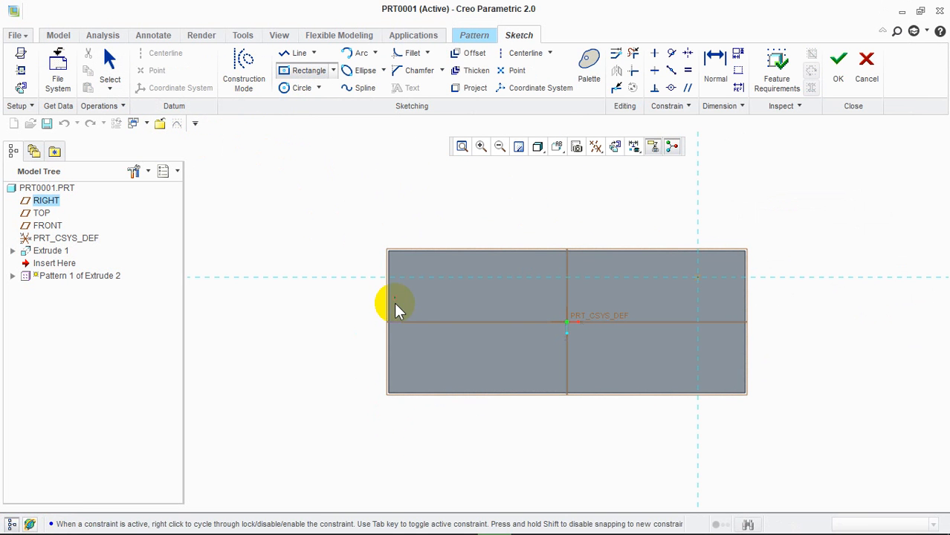
# Step: Sketch a corner rectangle on the block's top face, on the half opposite the cylinder, and finish the fill area sketch
pyautogui.click(403, 279)
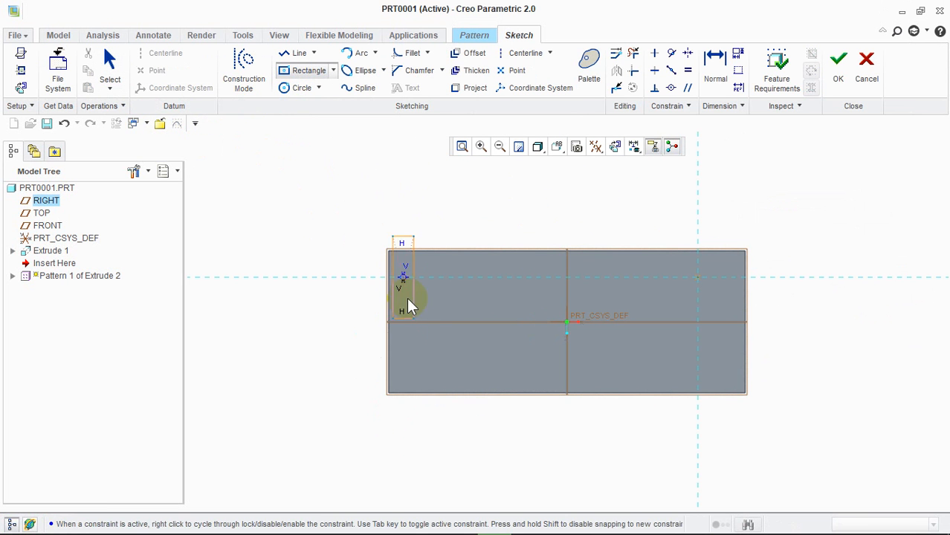
pyautogui.middleClick(441, 346)
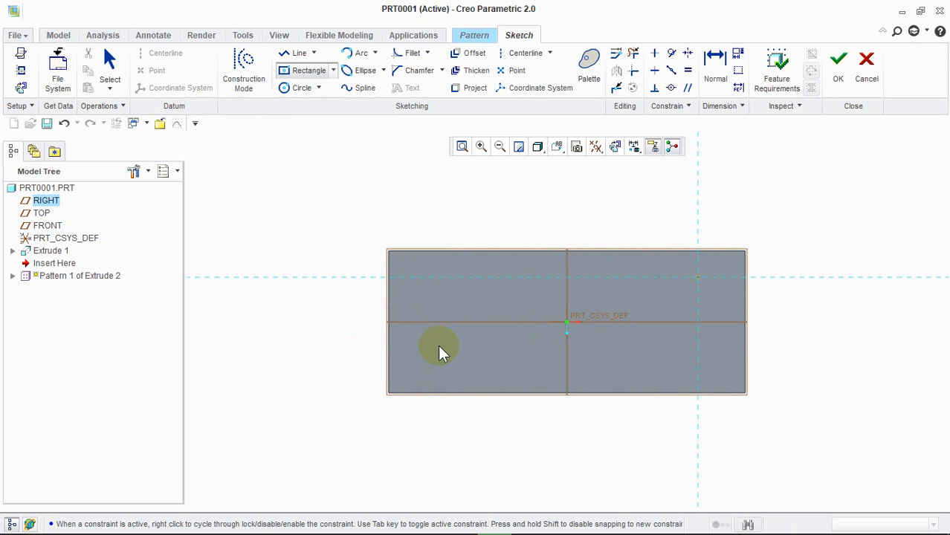
pyautogui.click(334, 70)
pyautogui.click(309, 92)
pyautogui.moveTo(406, 280); pyautogui.dragTo(527, 371)
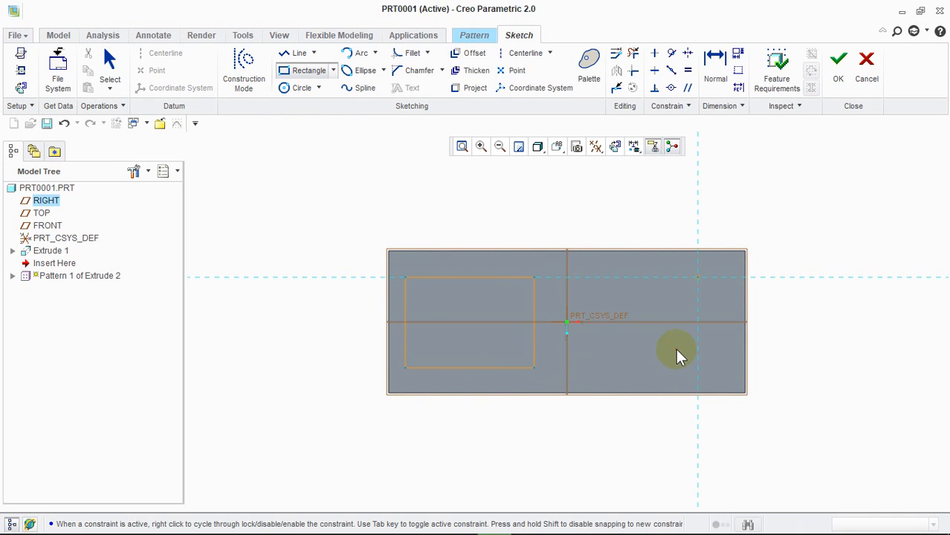
pyautogui.click(835, 82)
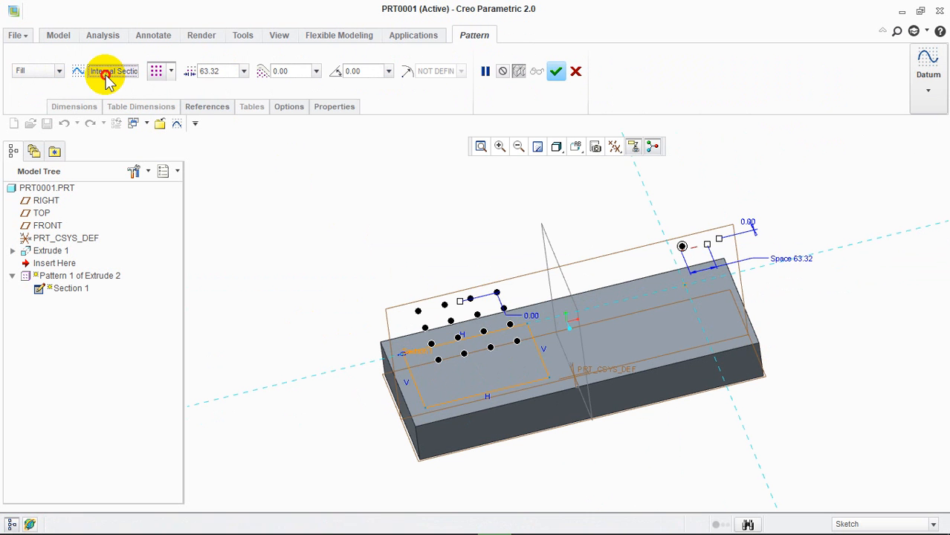
# Step: Try the diamond grid for the fill members, view it from above, and return to the square grid
pyautogui.click(171, 73)
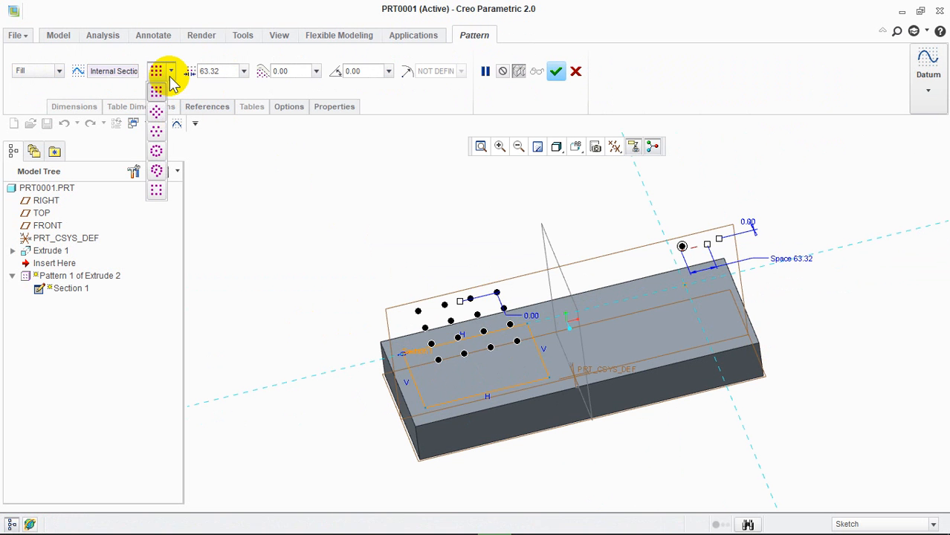
pyautogui.click(159, 111)
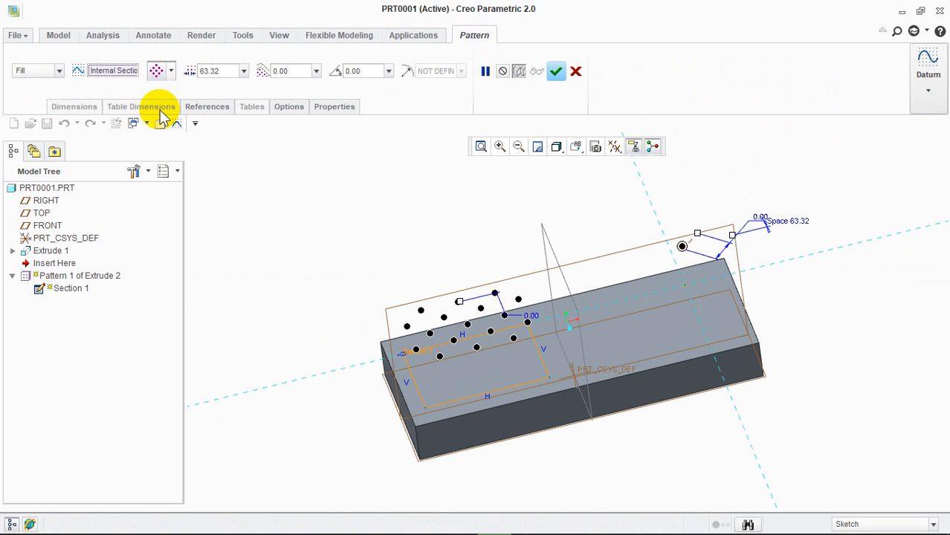
pyautogui.moveTo(350, 282); pyautogui.dragTo(351, 319, button='middle')
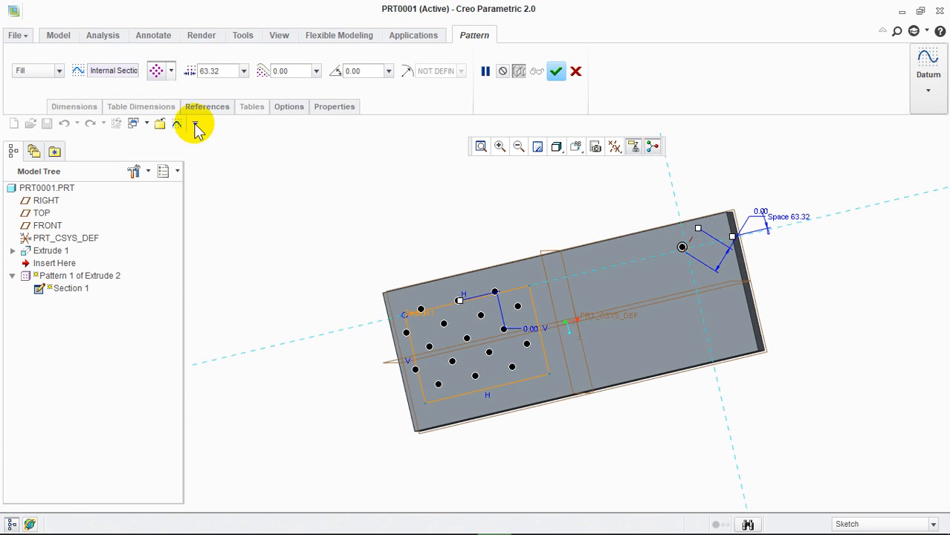
pyautogui.click(159, 80)
pyautogui.click(162, 95)
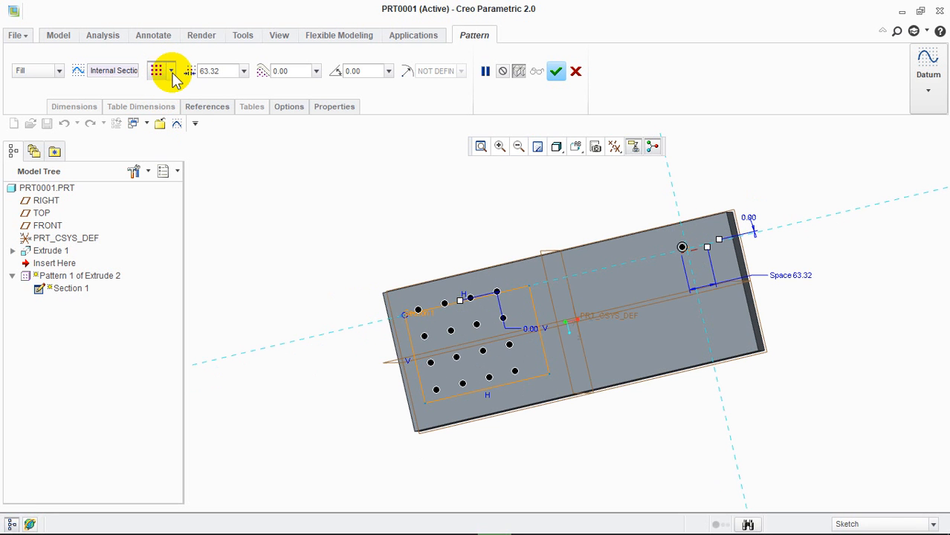
# Step: Try the circular arrangement and the arrangement along the sketched boundary for the fill members, and return to the square grid
pyautogui.click(172, 72)
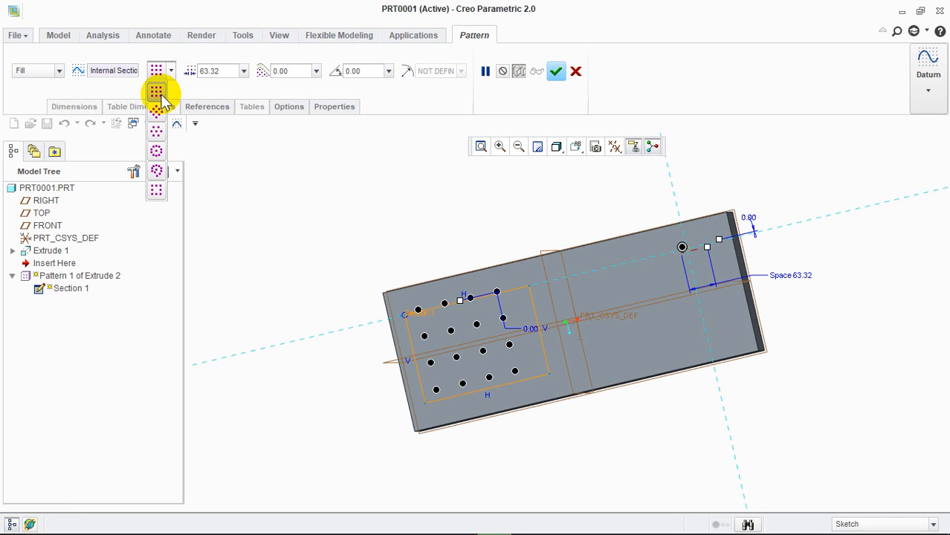
pyautogui.click(157, 150)
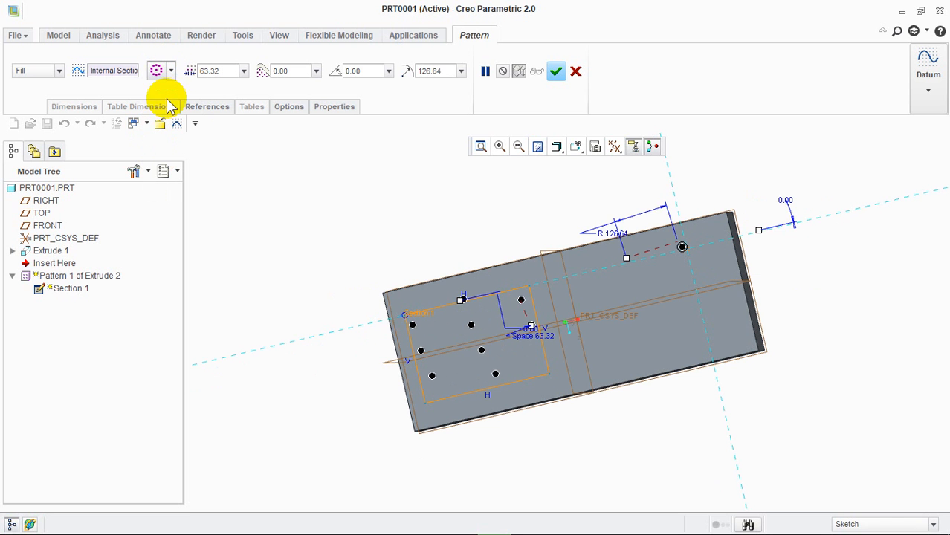
pyautogui.click(170, 72)
pyautogui.click(156, 191)
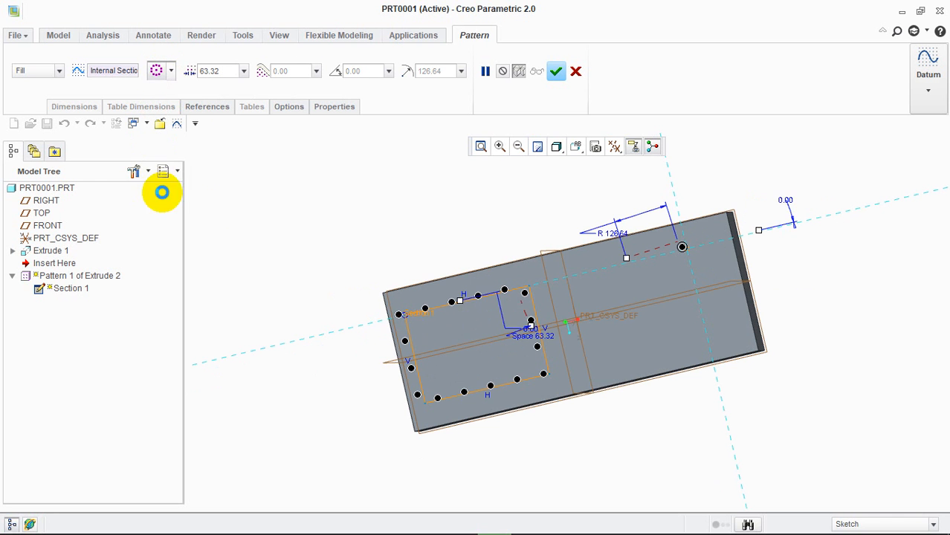
pyautogui.click(171, 72)
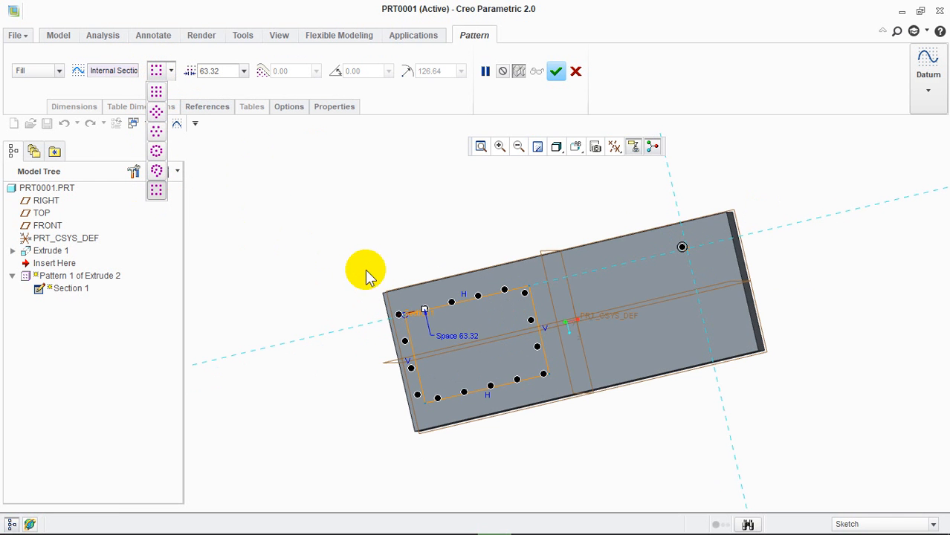
pyautogui.click(155, 190)
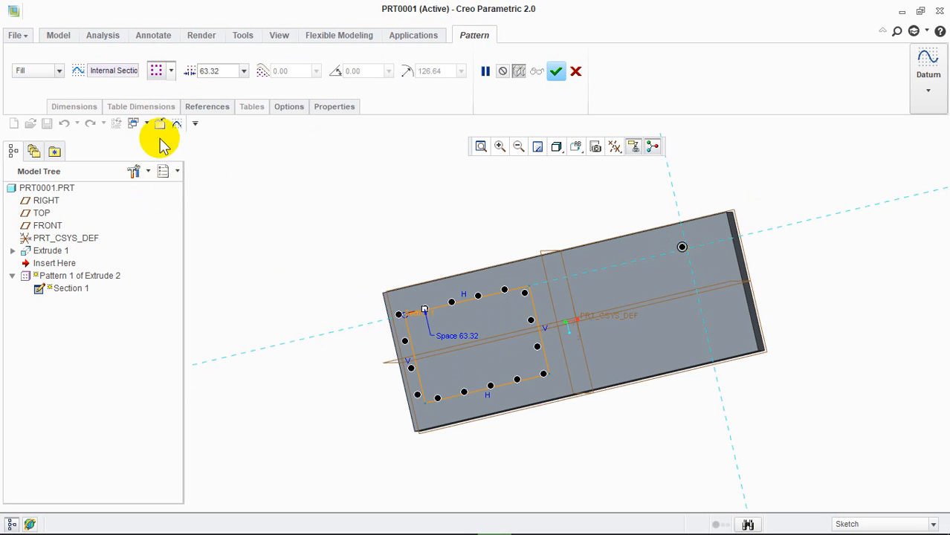
pyautogui.click(170, 74)
pyautogui.click(159, 91)
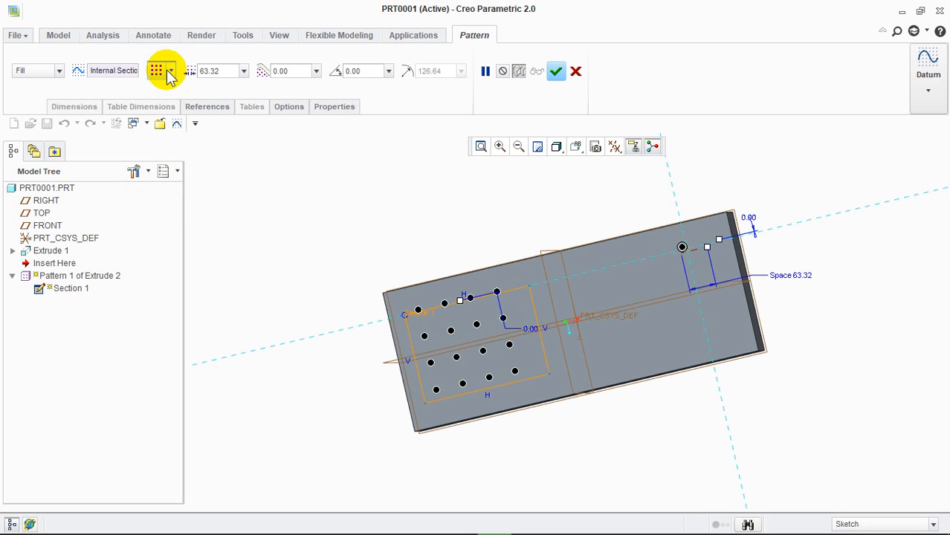
# Step: Compare the arrangement along the sketched boundary again, restore the square grid, and set the member spacing to 70
pyautogui.click(170, 74)
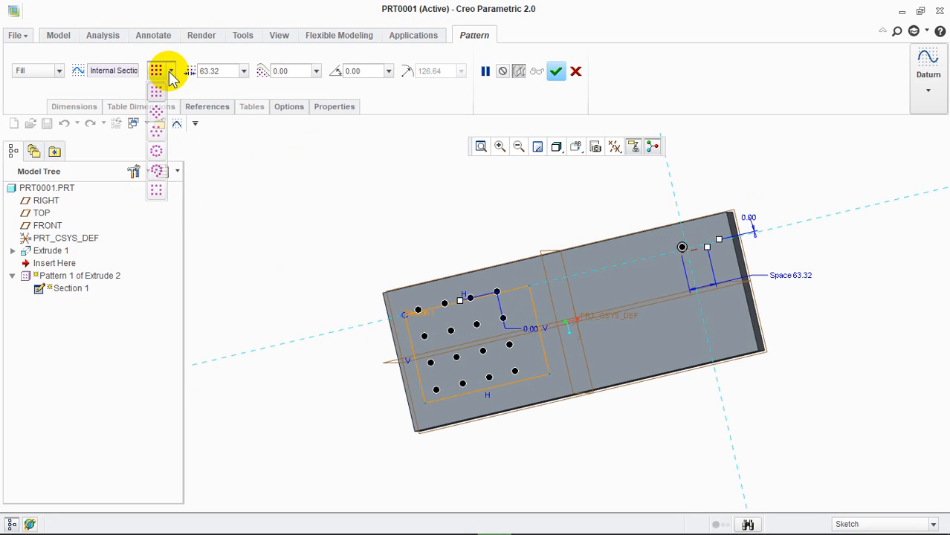
pyautogui.click(155, 194)
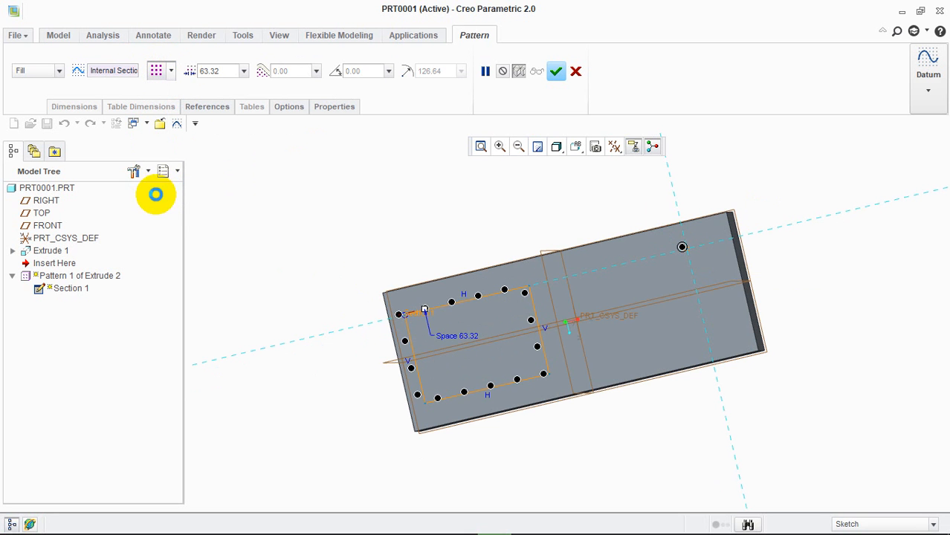
pyautogui.click(171, 72)
pyautogui.click(156, 90)
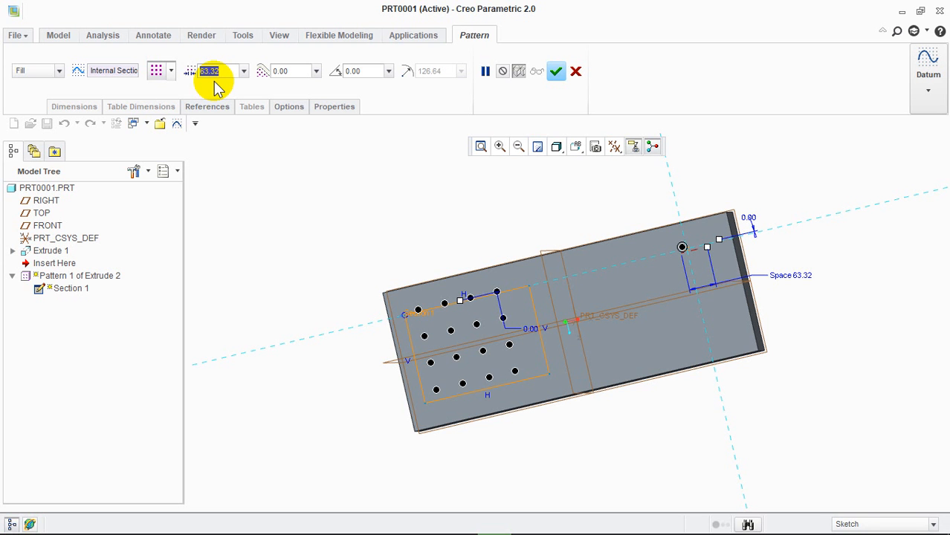
pyautogui.write('70')
pyautogui.press('Return')
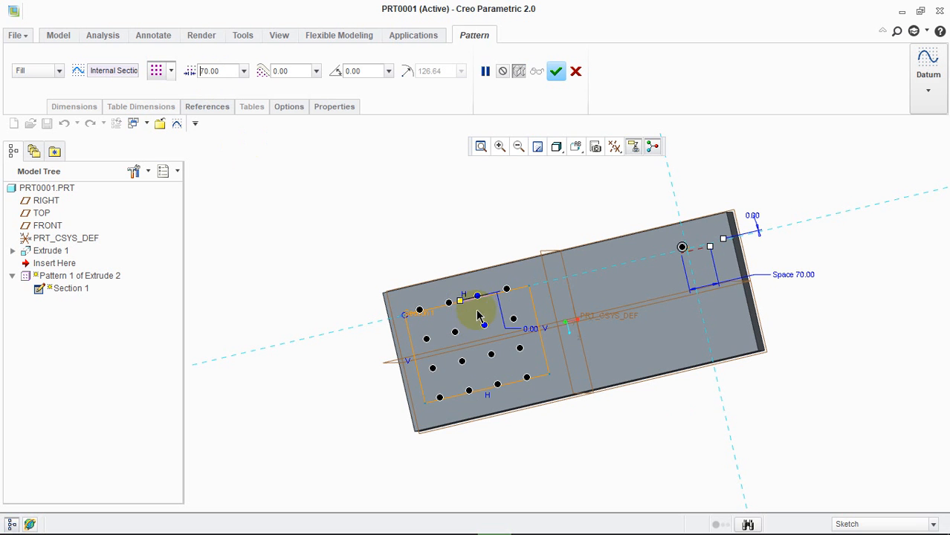
# Step: Try a distance of 5 between member centers and the sketch boundary, and set it back to 0
pyautogui.doubleClick(300, 72)
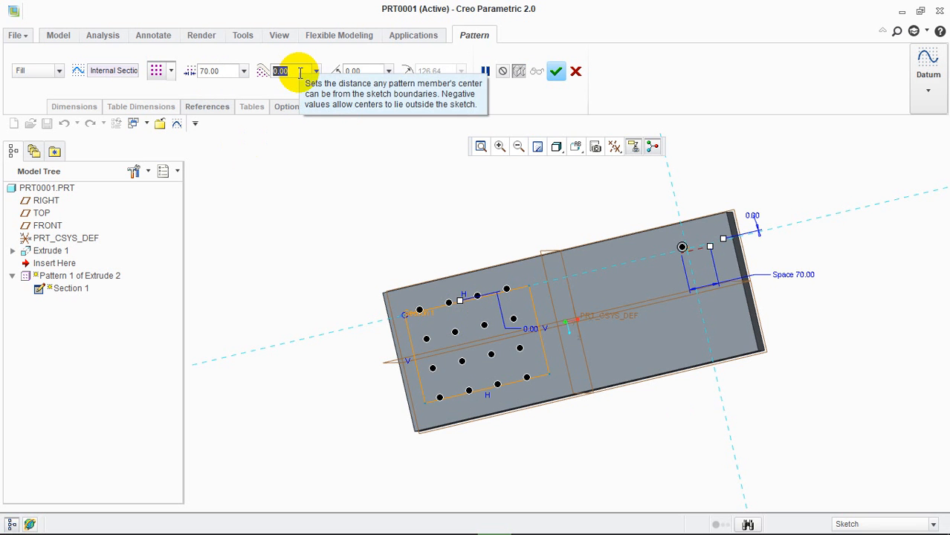
pyautogui.write('5')
pyautogui.press('Return')
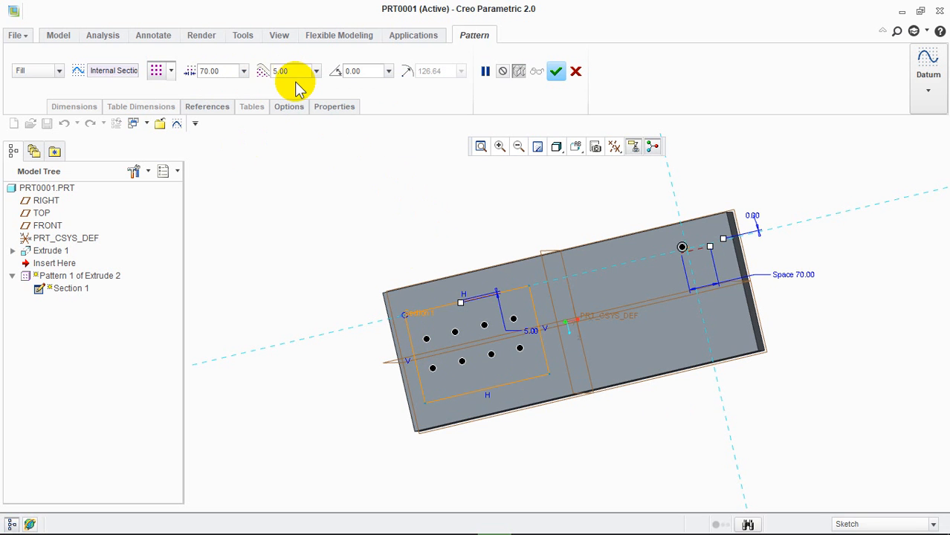
pyautogui.moveTo(292, 70); pyautogui.dragTo(275, 71)
pyautogui.write('0')
pyautogui.press('Return')
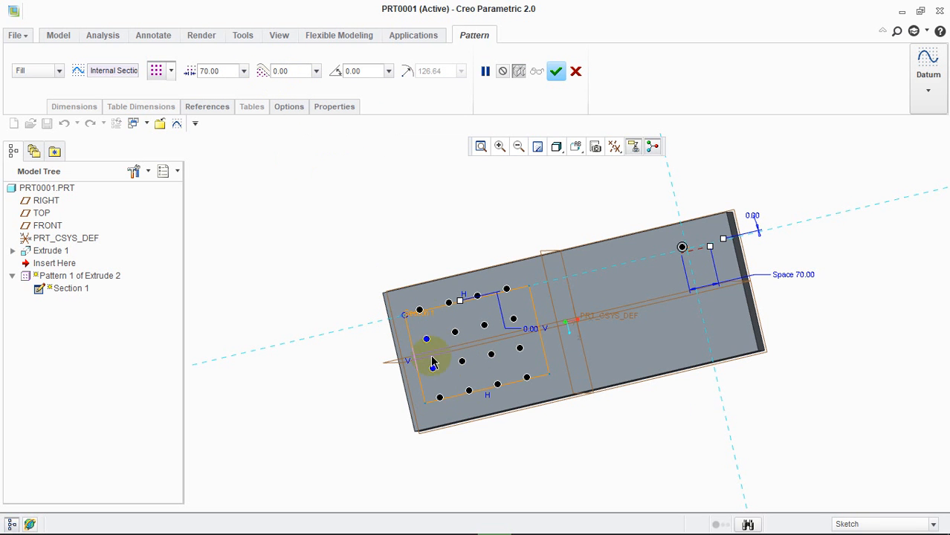
# Step: Try rotating the fill grid by 5 degrees and reset the rotation to 0
pyautogui.moveTo(362, 71); pyautogui.dragTo(342, 74)
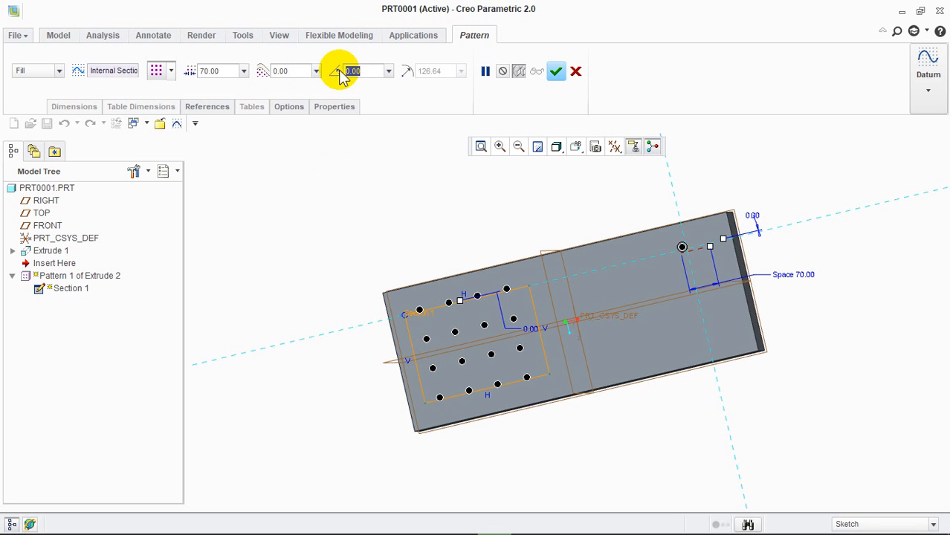
pyautogui.write('5')
pyautogui.press('Return')
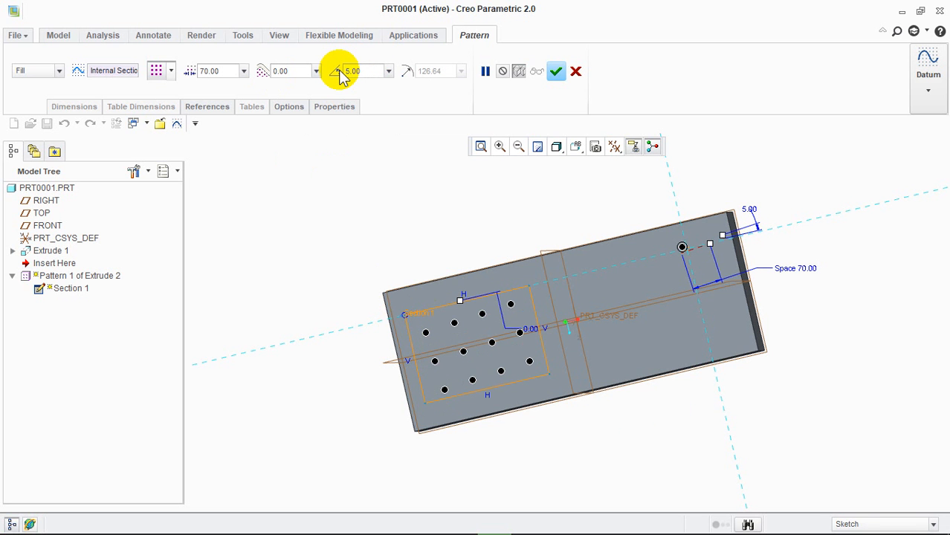
pyautogui.click(777, 215)
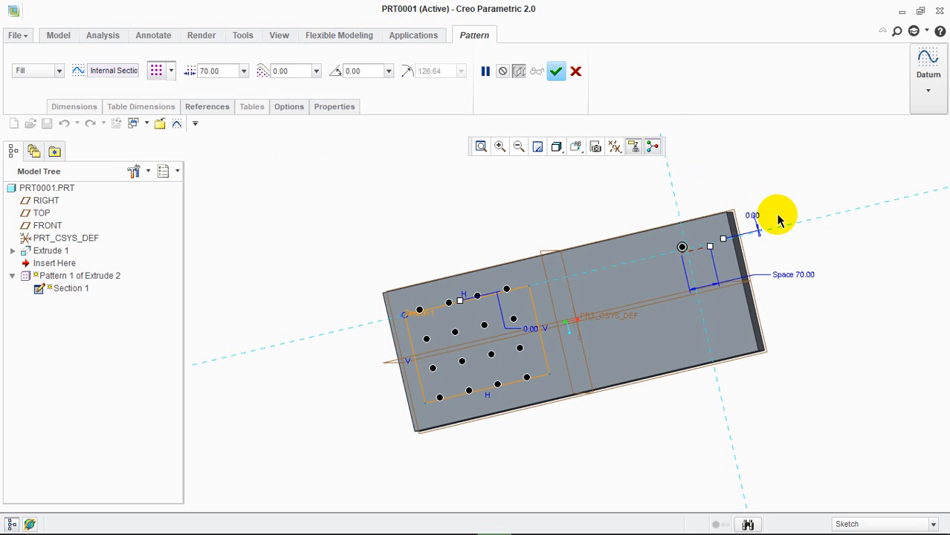
# Step: Try a boundary distance of 10 for the fill members, reset it to 0, and complete the fill pattern
pyautogui.doubleClick(284, 71)
pyautogui.write('10')
pyautogui.press('Return')
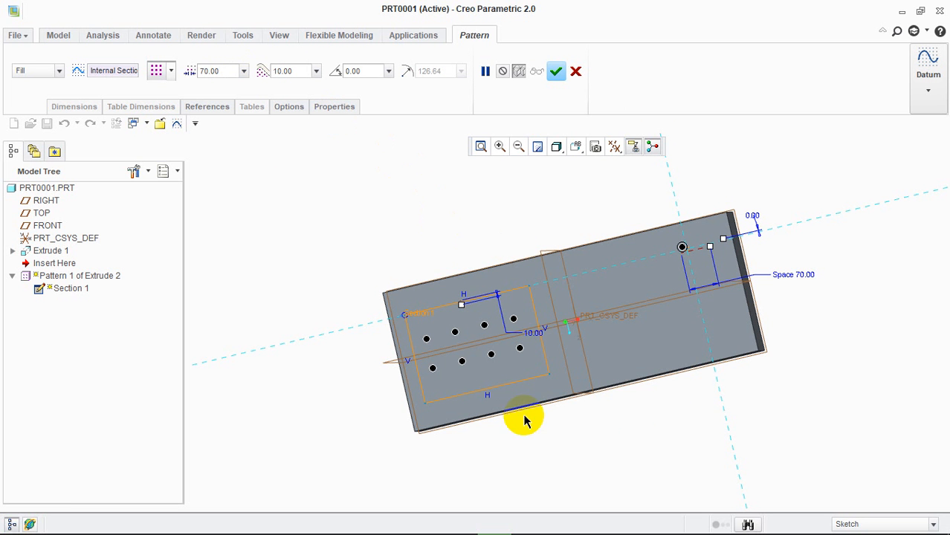
pyautogui.moveTo(525, 383); pyautogui.dragTo(520, 365, button='middle')
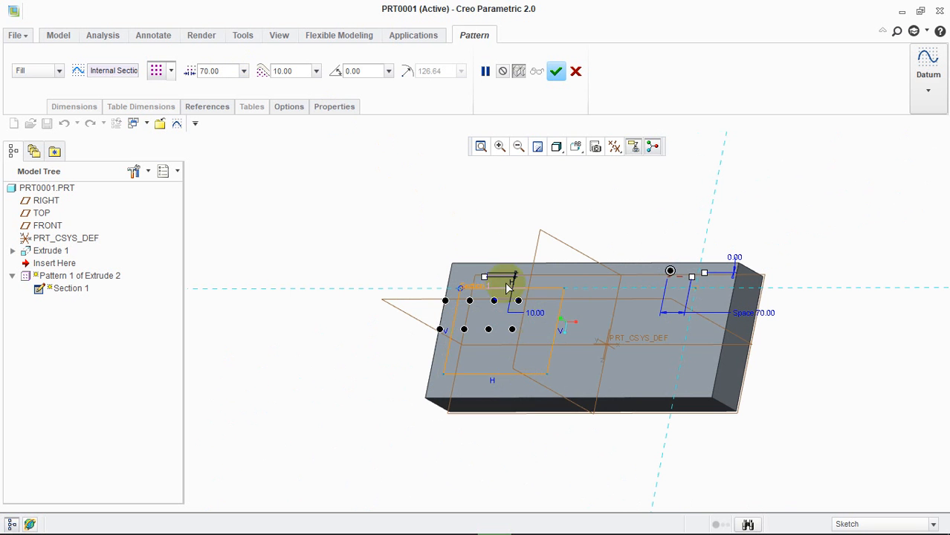
pyautogui.click(287, 71)
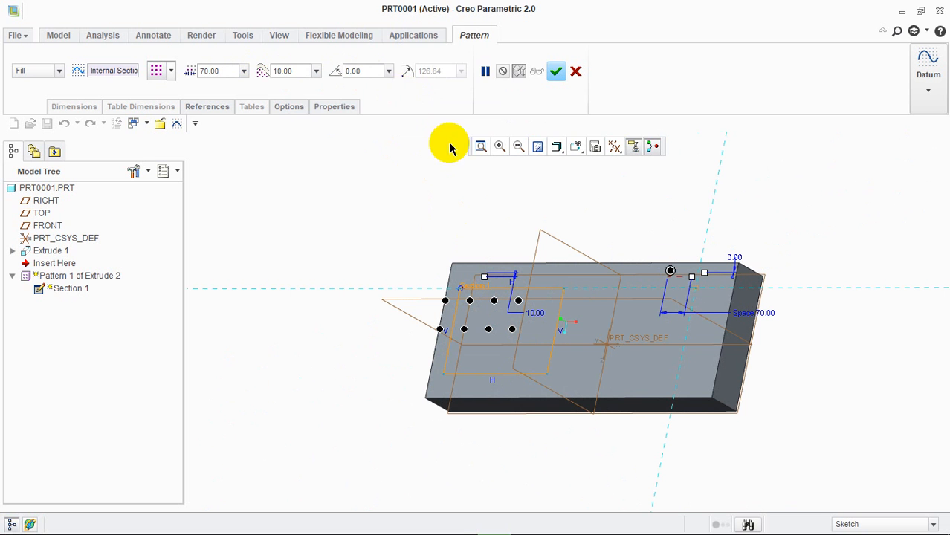
pyautogui.click(296, 71)
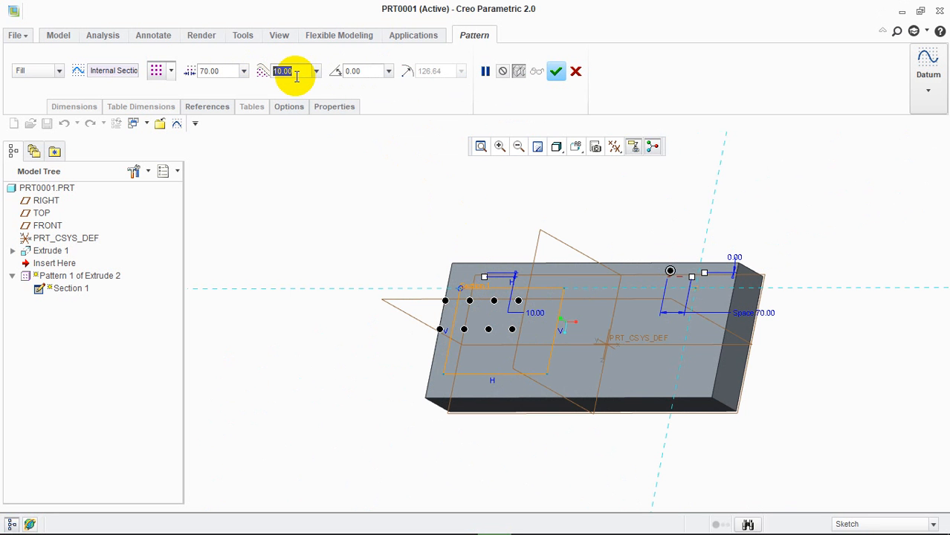
pyautogui.write('0')
pyautogui.press('Return')
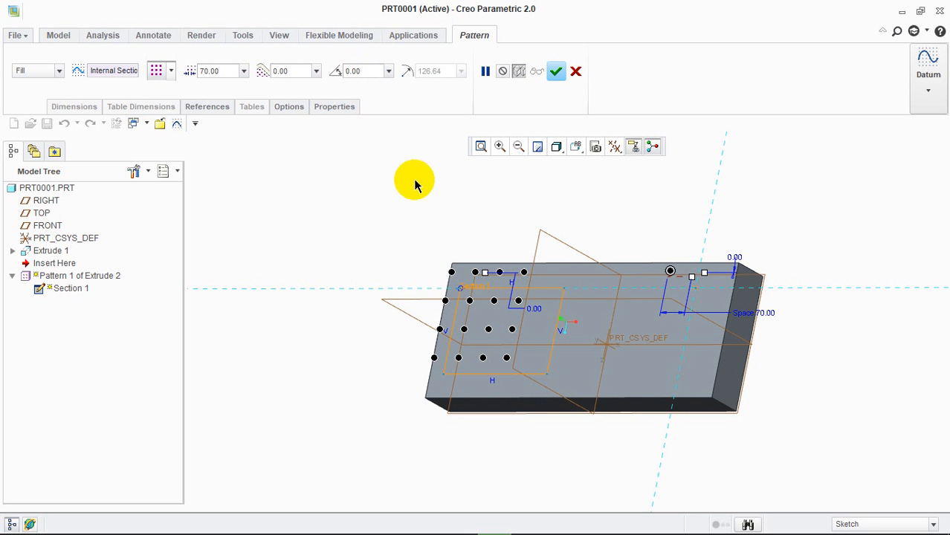
pyautogui.click(556, 71)
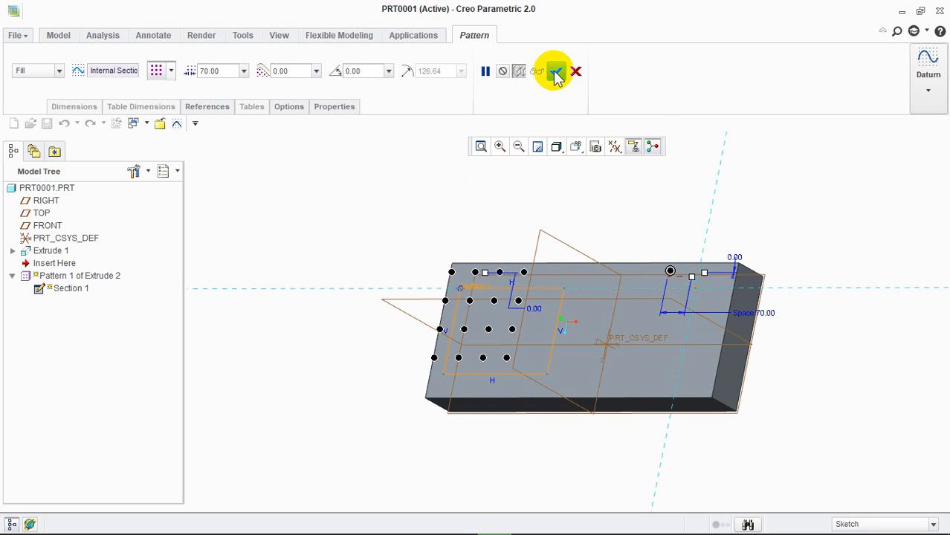
pyautogui.moveTo(446, 215); pyautogui.dragTo(493, 276, button='middle')
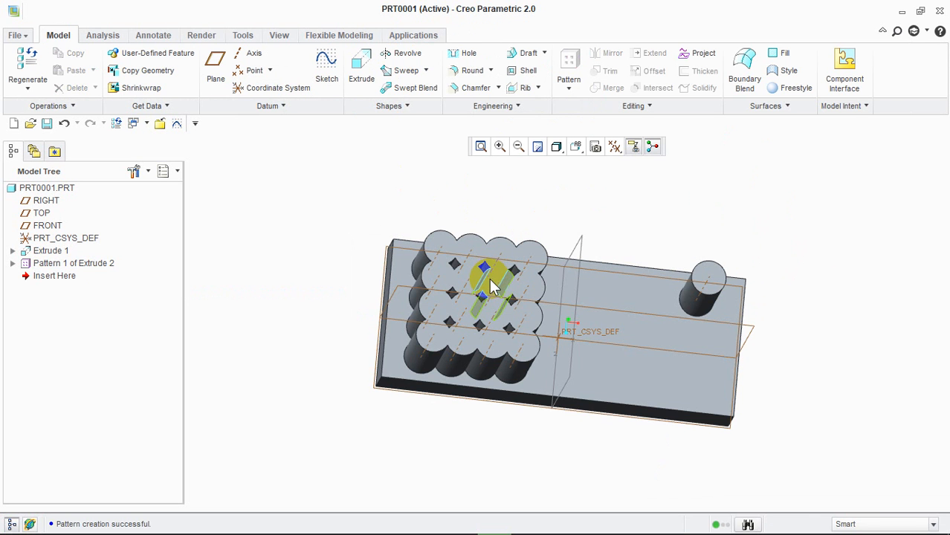
# Step: Undo the cylinder's fill pattern and start a new pattern of the cylinder using the Curve type
pyautogui.click(489, 278)
pyautogui.hotkey('ctrl', 'z')
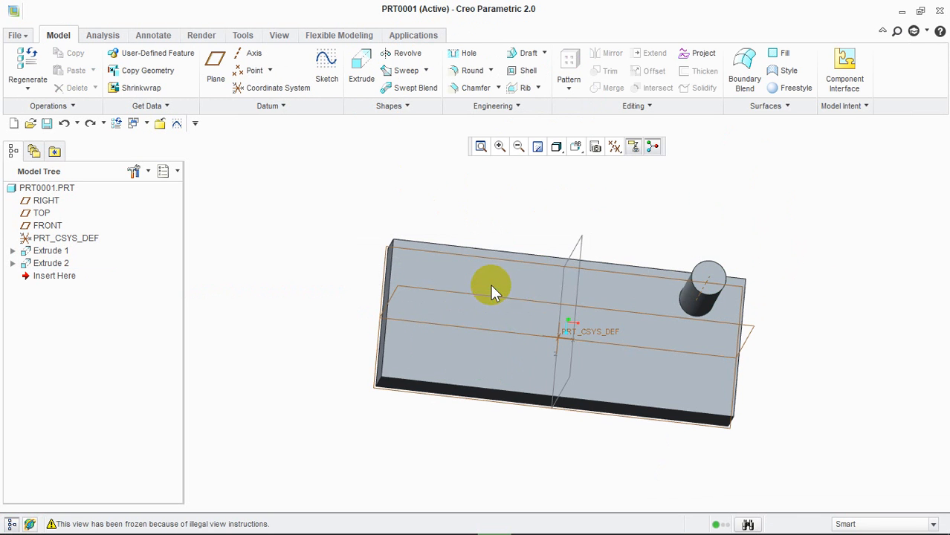
pyautogui.click(707, 280)
pyautogui.click(572, 62)
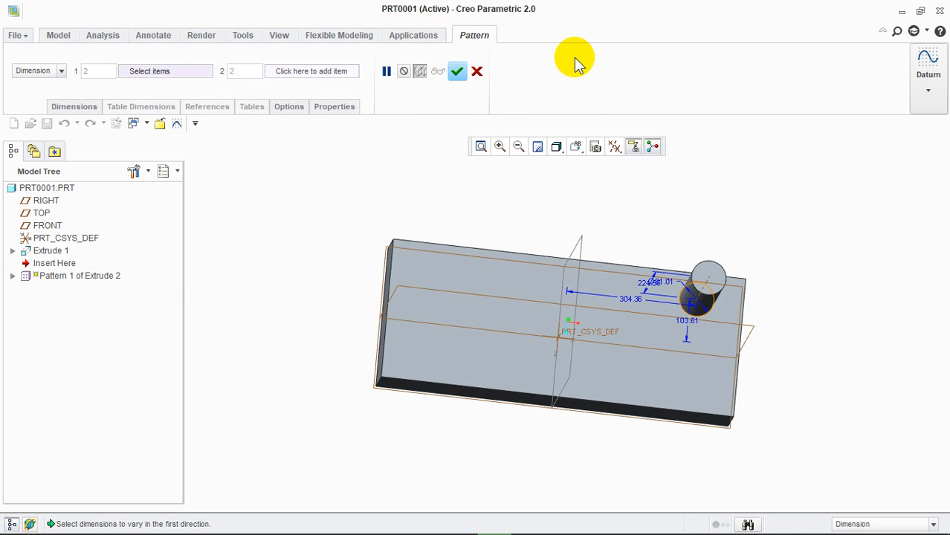
pyautogui.click(63, 71)
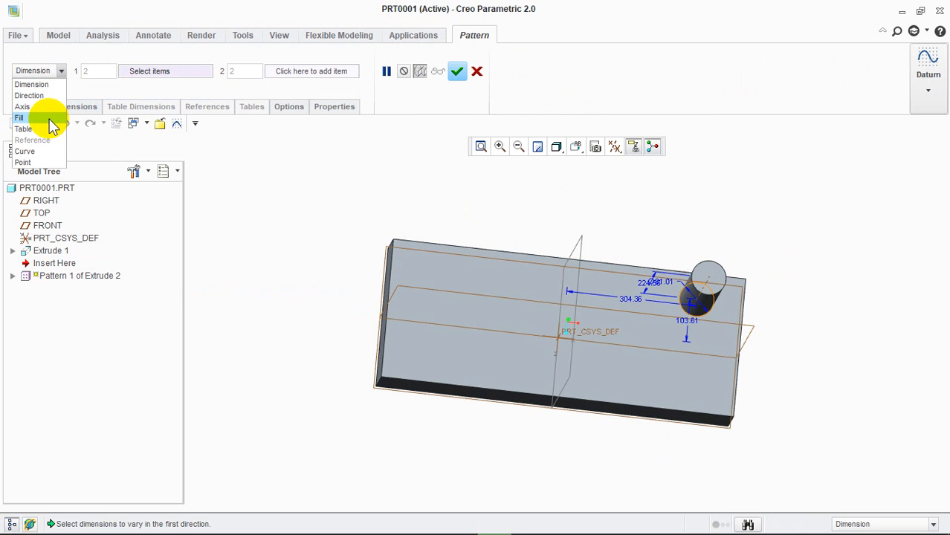
pyautogui.click(25, 151)
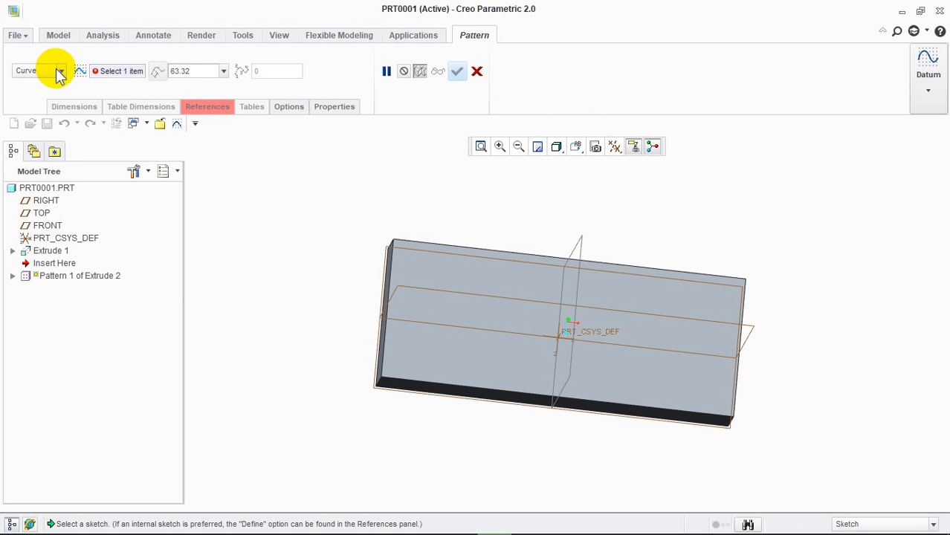
# Step: Open an internal sketch for the curve pattern on the block's top face, oriented with the RIGHT plane as the Right reference
pyautogui.click(207, 109)
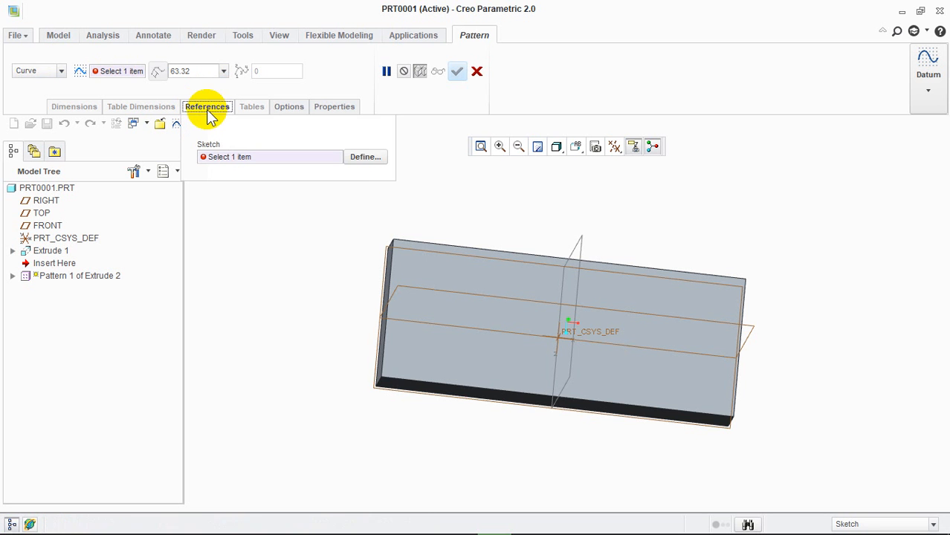
pyautogui.click(370, 158)
pyautogui.click(491, 280)
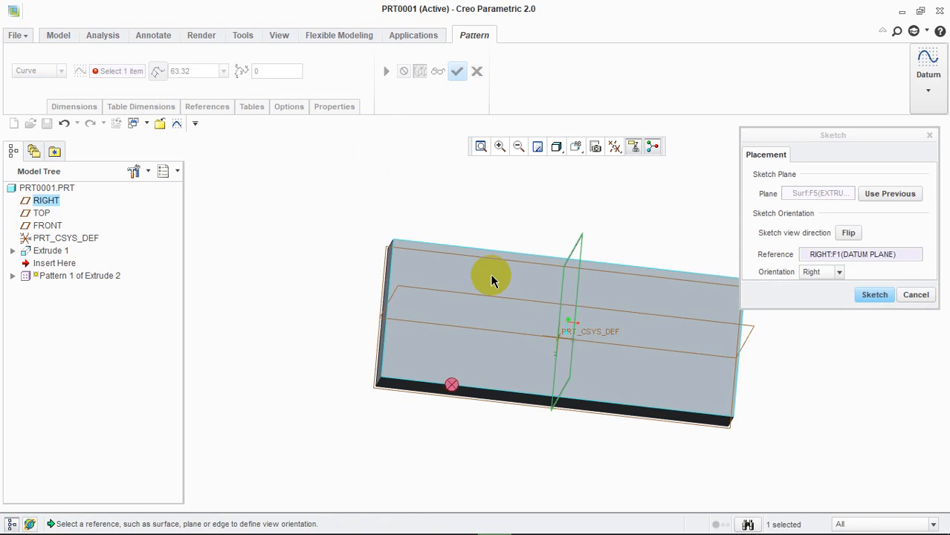
pyautogui.click(875, 295)
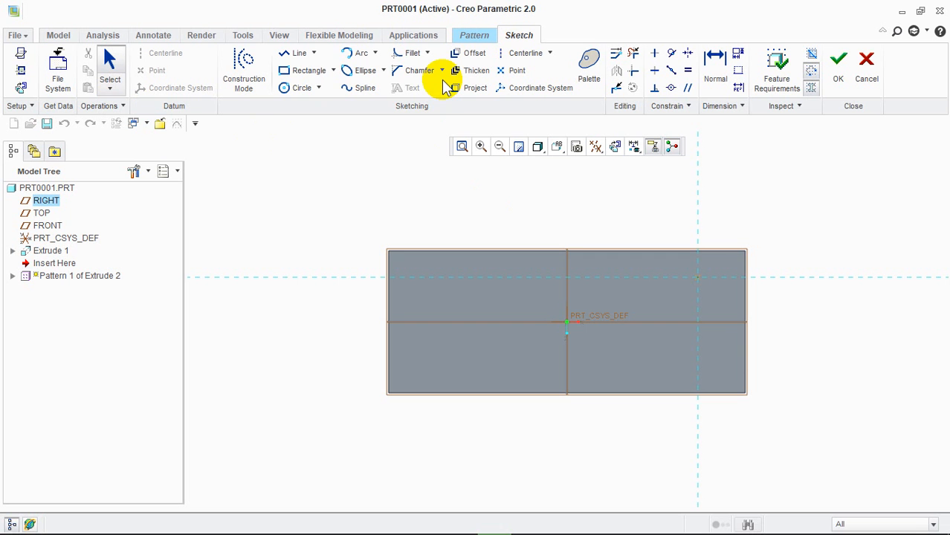
# Step: Try a wavy spline from near the block's left end to beyond its centre as the pattern curve and finish the sketch
pyautogui.click(364, 88)
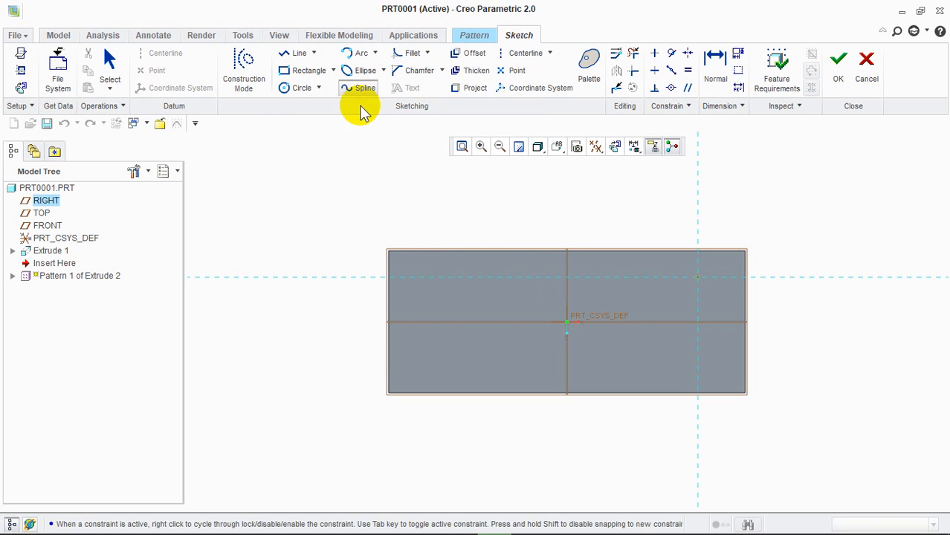
pyautogui.click(403, 346)
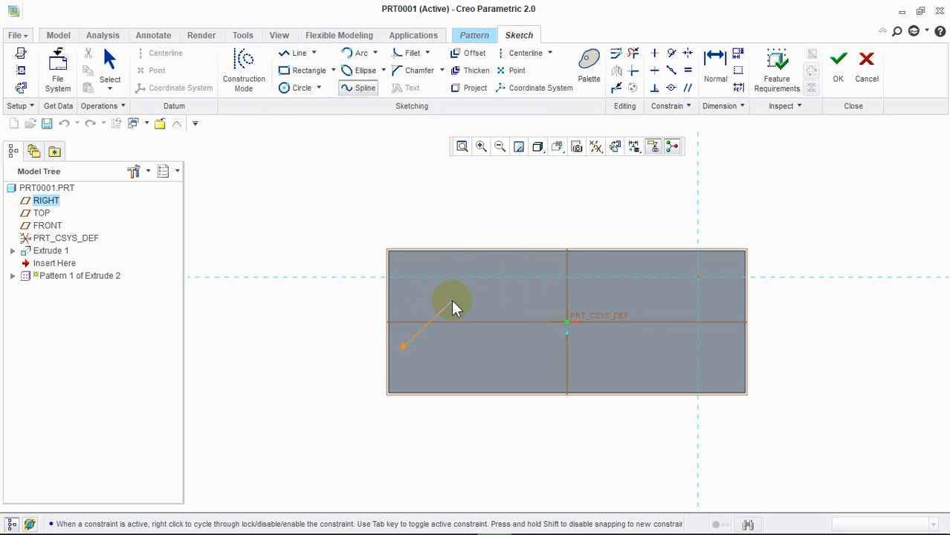
pyautogui.click(565, 327)
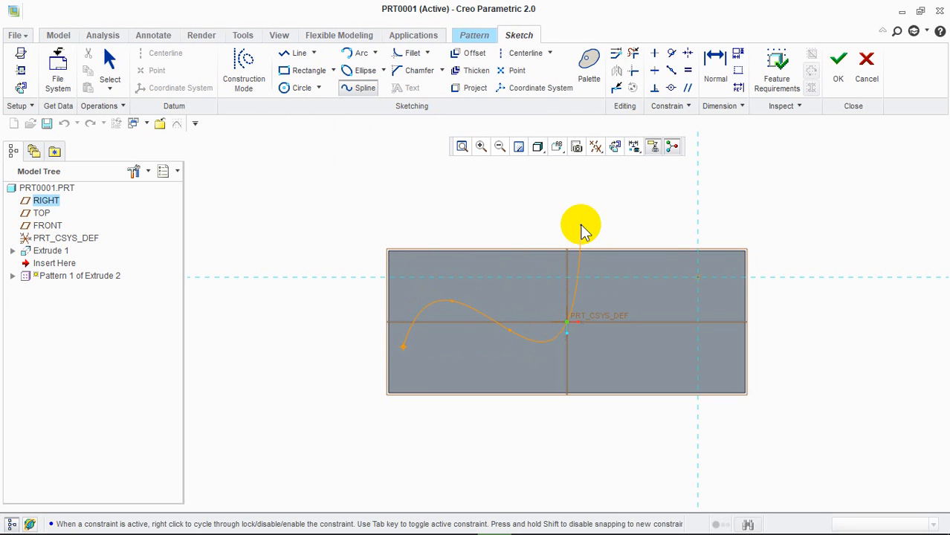
pyautogui.click(602, 272)
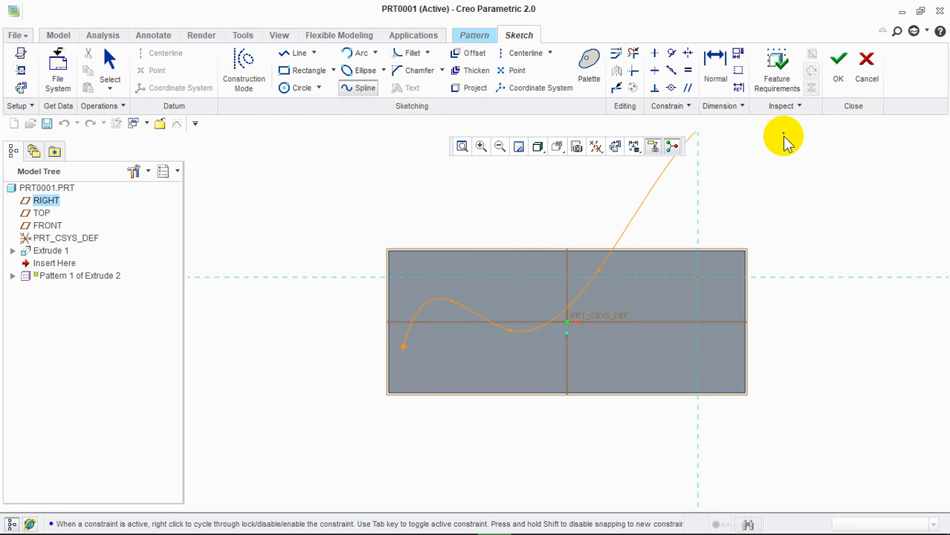
pyautogui.click(836, 80)
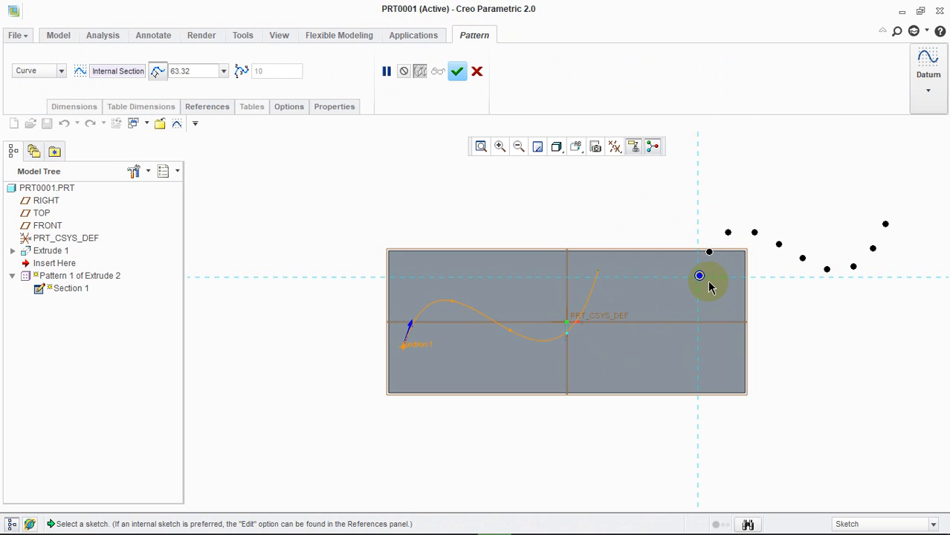
# Step: Cancel the curve pattern of the cylinder without keeping its sketch
pyautogui.click(487, 316)
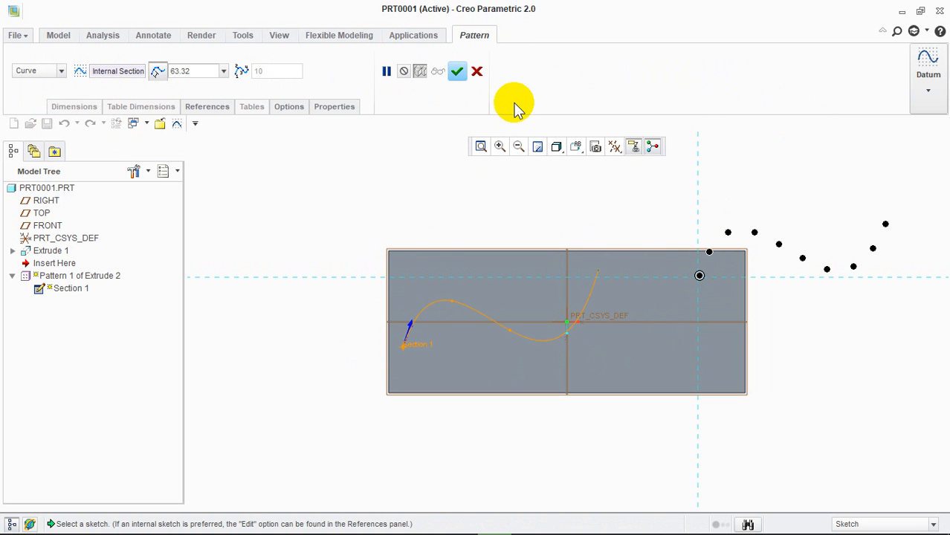
pyautogui.click(476, 72)
pyautogui.click(446, 290)
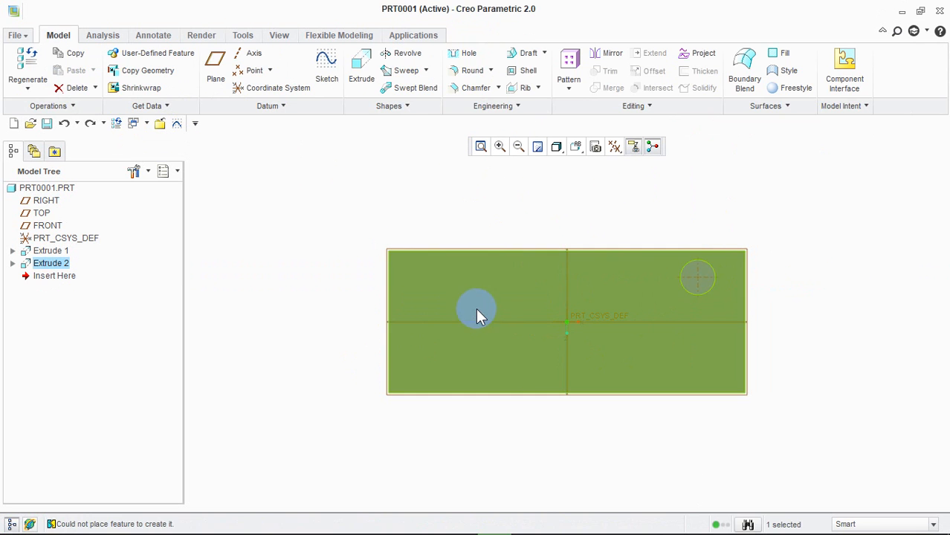
# Step: Start another pattern of the cylinder and set its type to Curve
pyautogui.click(580, 58)
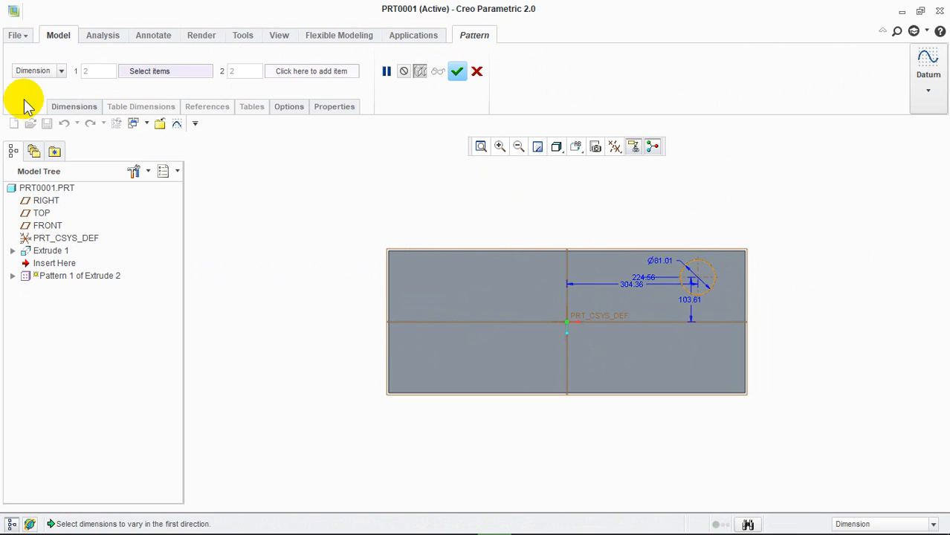
pyautogui.click(38, 73)
pyautogui.click(24, 162)
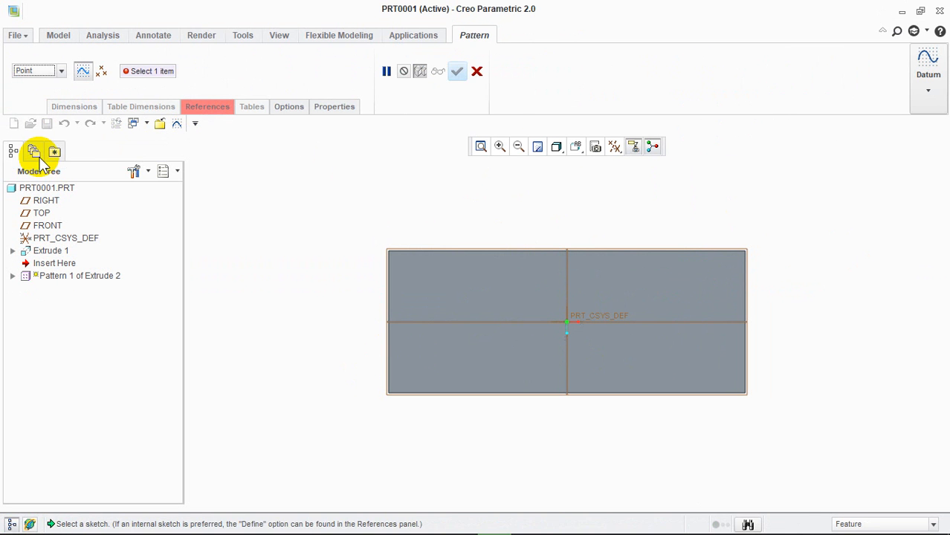
pyautogui.click(477, 70)
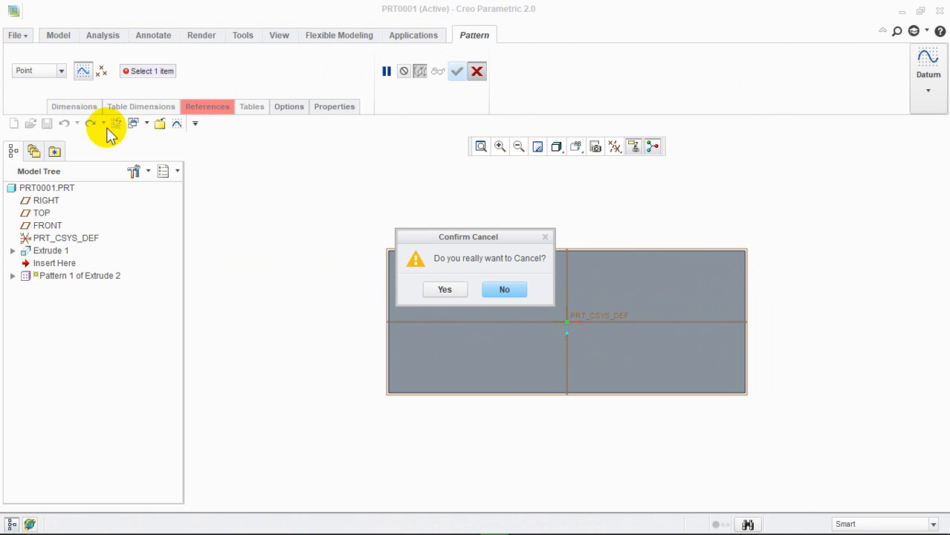
pyautogui.click(509, 292)
pyautogui.click(43, 72)
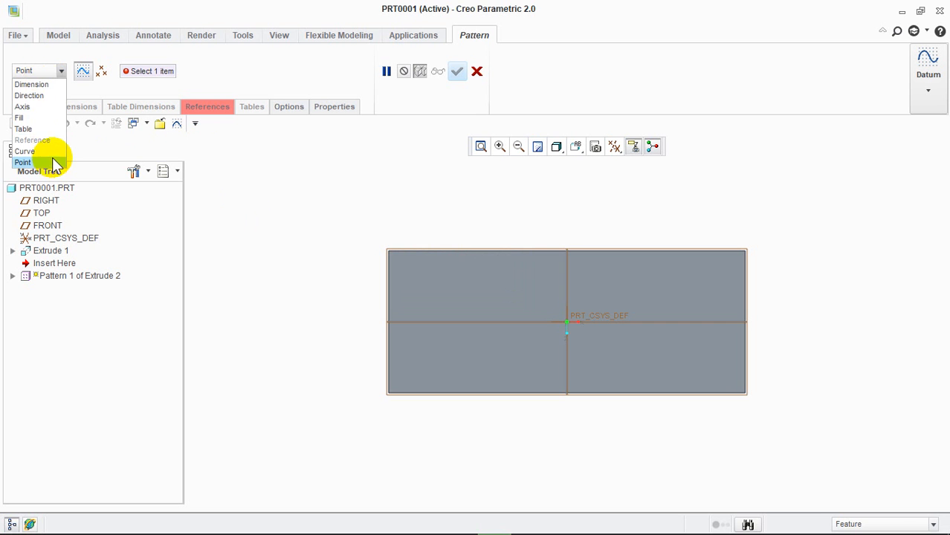
pyautogui.click(49, 152)
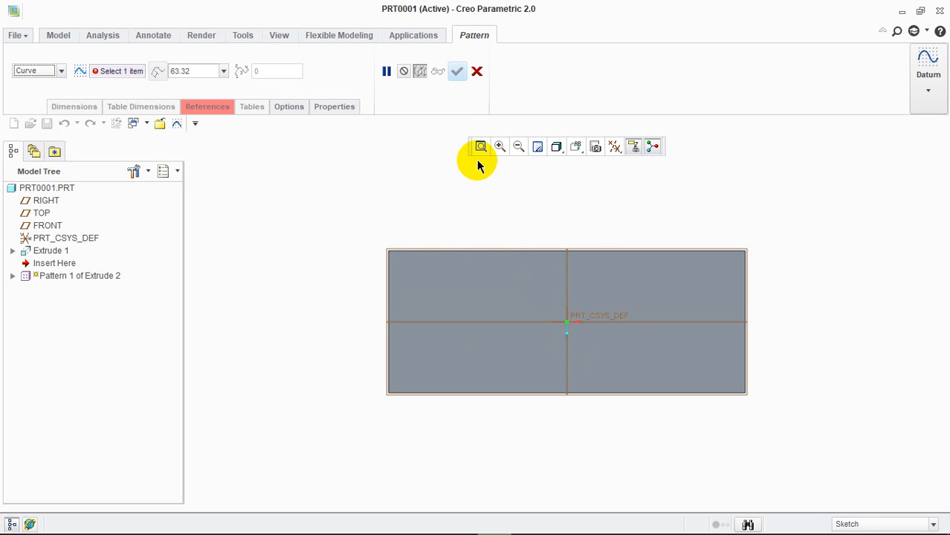
# Step: Define an internal sketch for the pattern curve on the block's top face, with the RIGHT plane as the Right reference
pyautogui.click(218, 110)
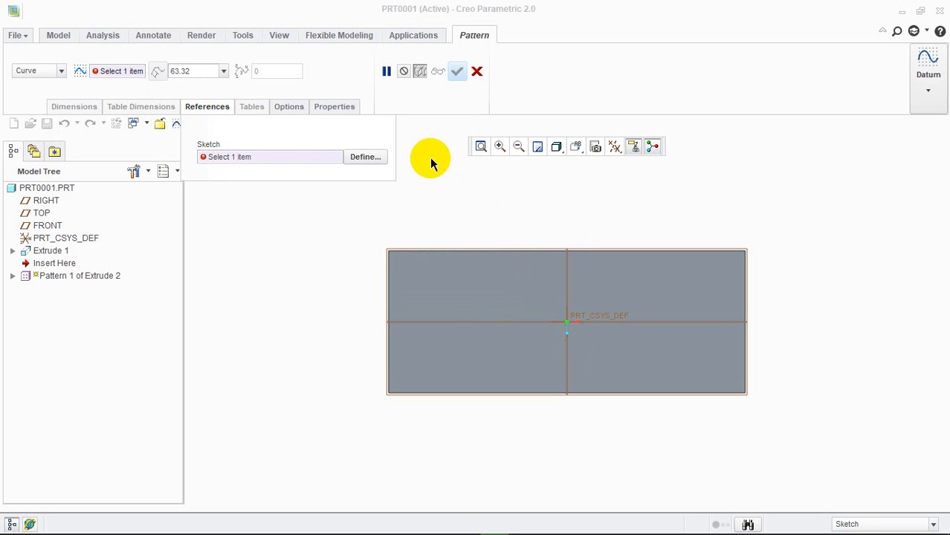
pyautogui.click(369, 156)
pyautogui.click(435, 278)
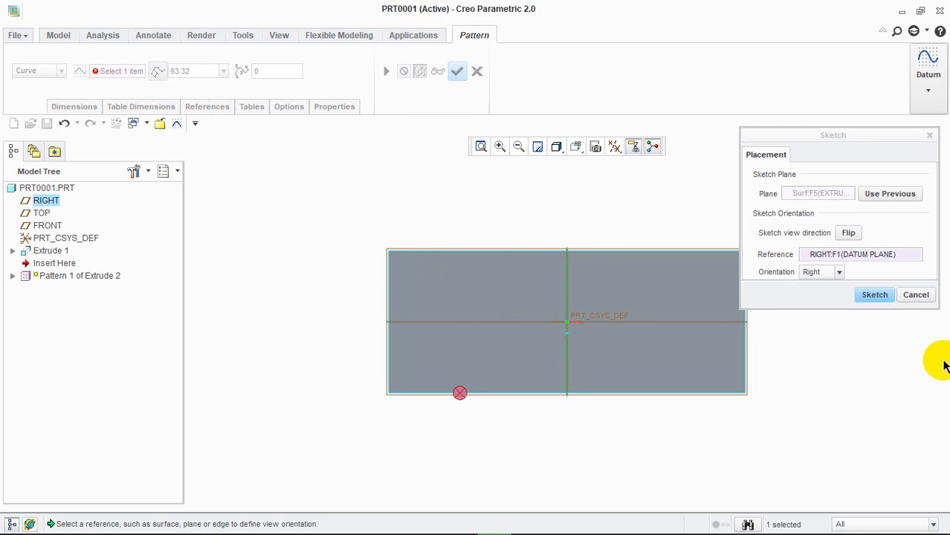
pyautogui.click(875, 294)
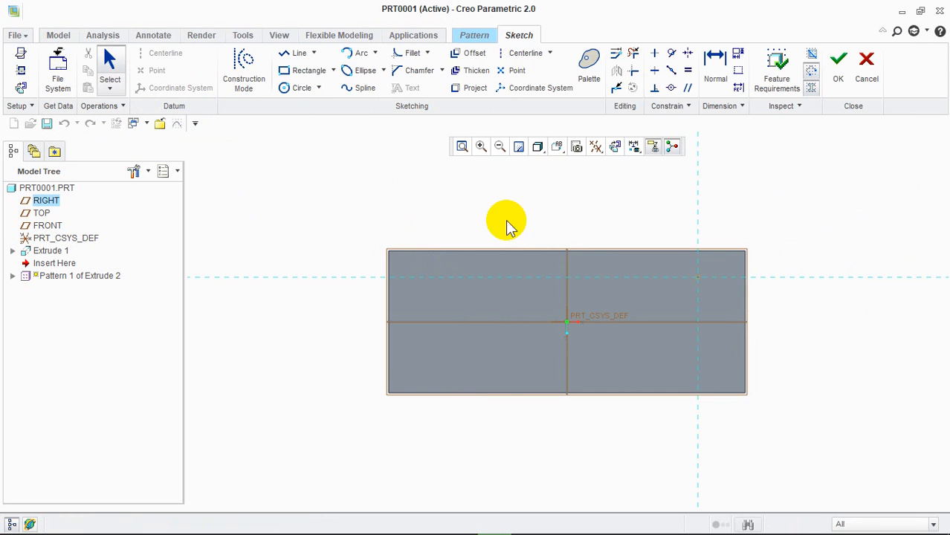
# Step: Sketch an S-shaped spline from just right of the block's centre to its lower-left corner and complete the curve pattern
pyautogui.click(357, 89)
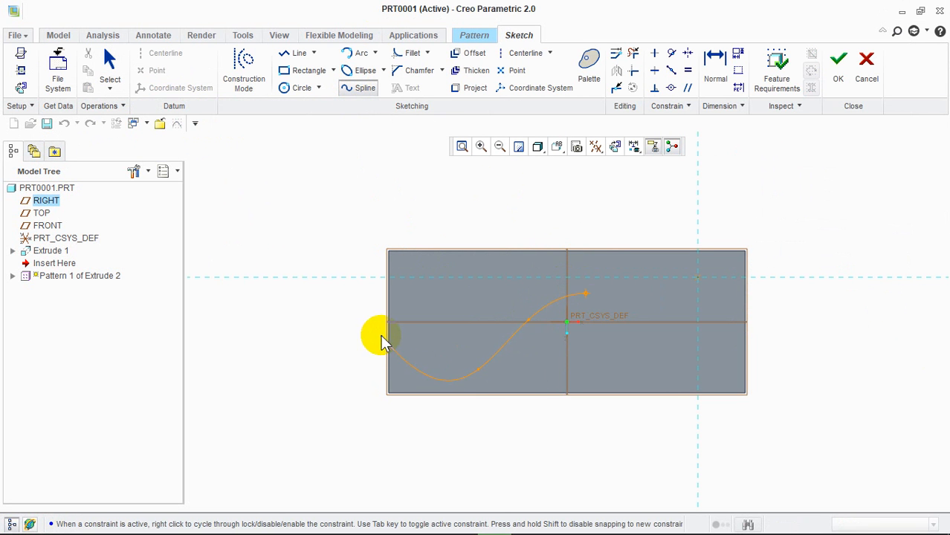
pyautogui.click(839, 61)
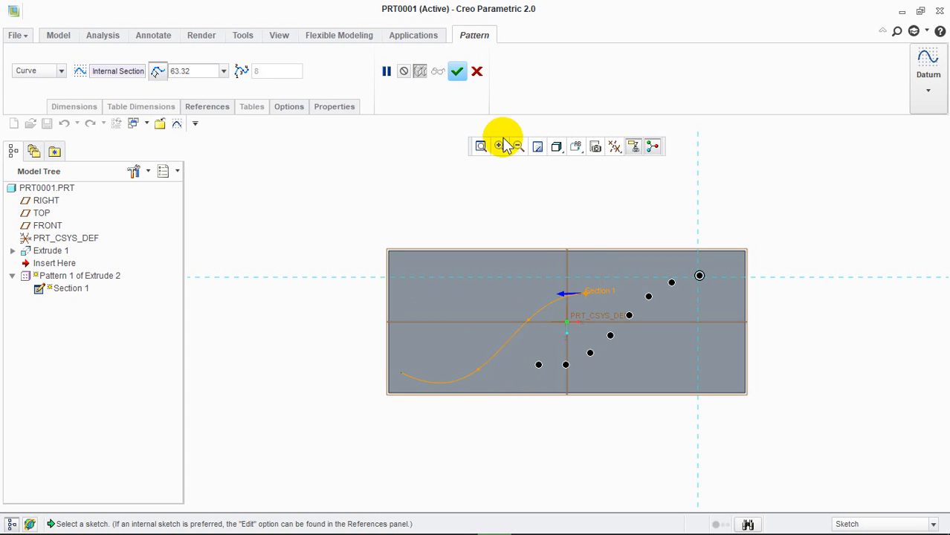
pyautogui.click(456, 70)
pyautogui.click(710, 175)
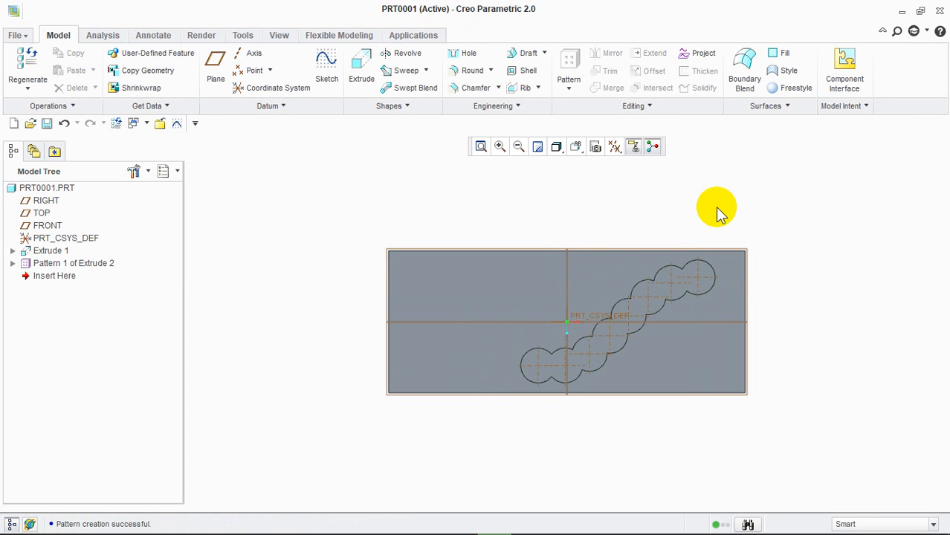
pyautogui.moveTo(718, 207)
pyautogui.mouseDown(button='middle')
pyautogui.moveTo(740, 284)
pyautogui.moveTo(720, 218)
pyautogui.mouseUp(button='middle')
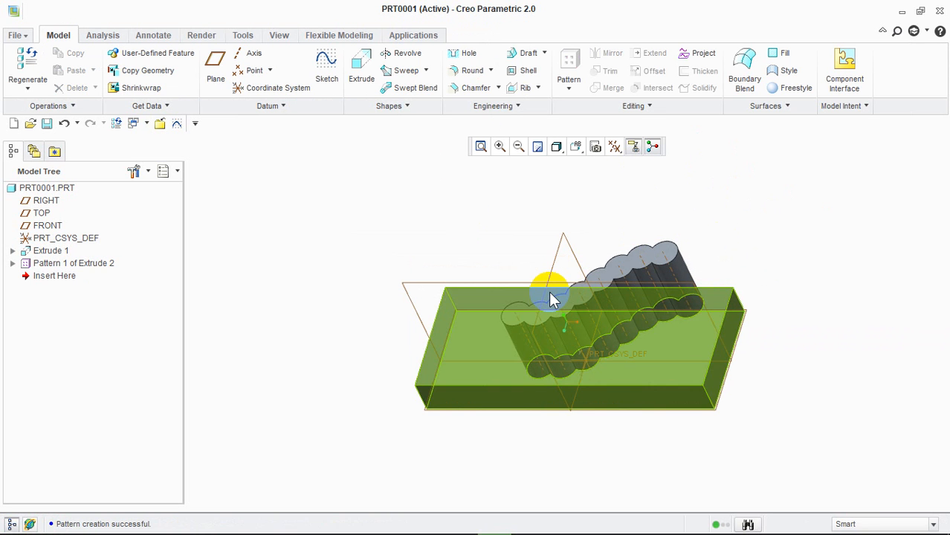
# Step: Undo the cylinder's curve pattern and start a new pattern of the cylinder using the Point type
pyautogui.hotkey('ctrl', 'z')
pyautogui.click(686, 279)
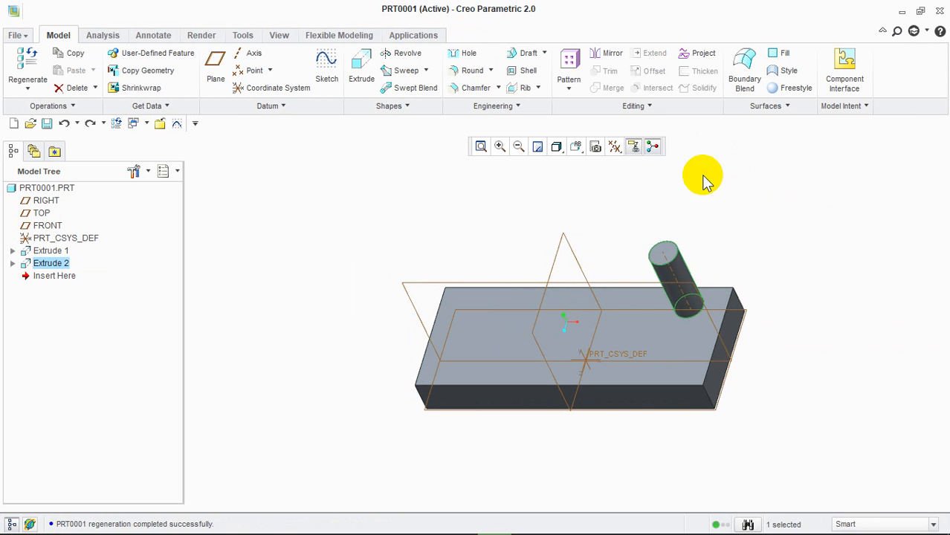
pyautogui.click(569, 60)
pyautogui.click(34, 70)
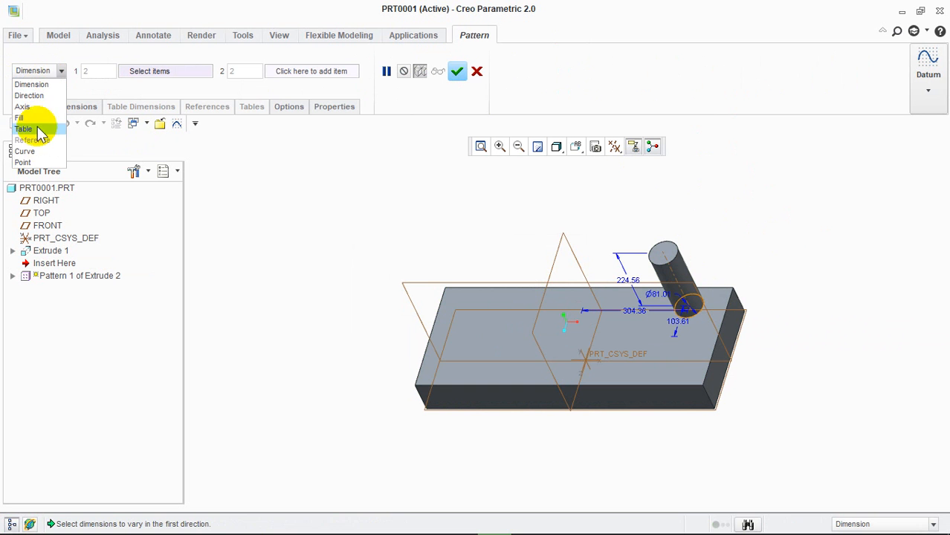
pyautogui.click(28, 162)
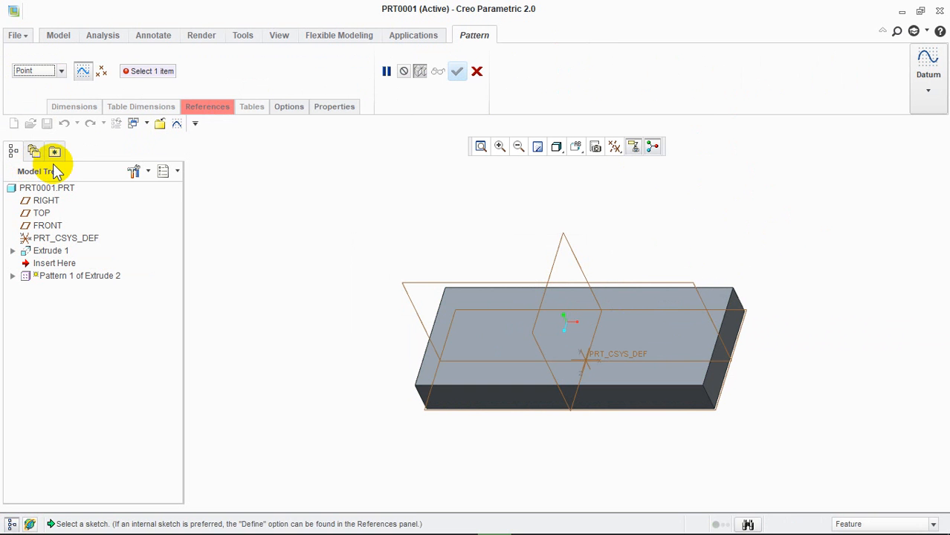
# Step: Define an internal sketch for the point pattern on the block's top face, with the RIGHT plane as the Right reference
pyautogui.click(207, 106)
pyautogui.click(362, 157)
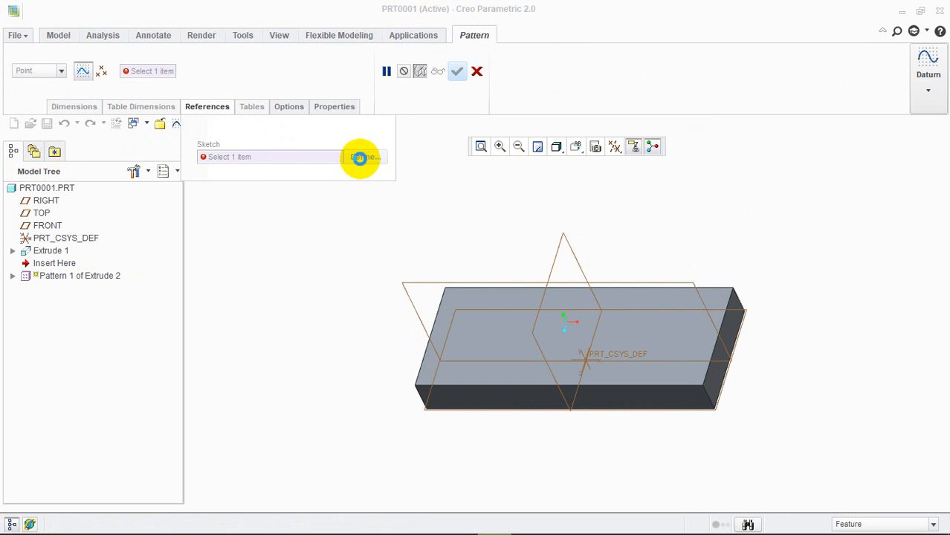
pyautogui.click(488, 313)
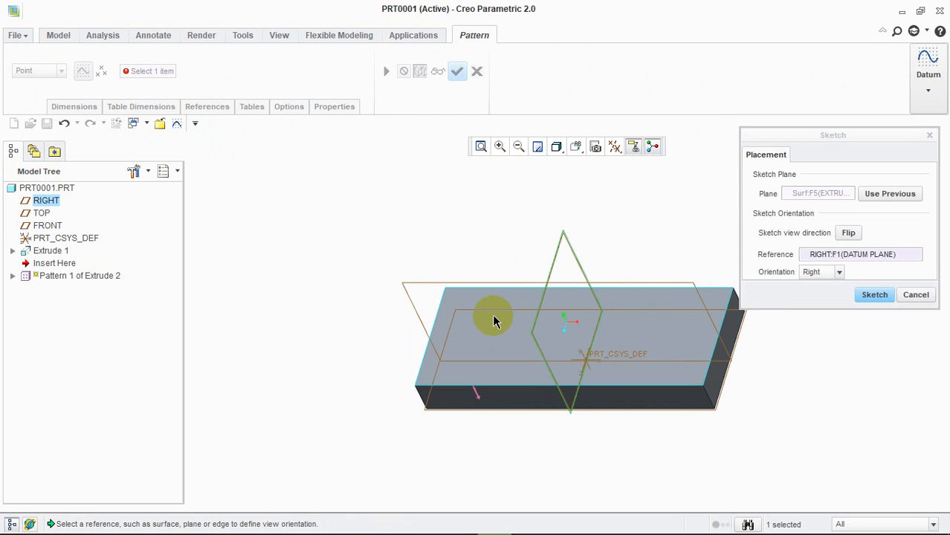
pyautogui.click(866, 296)
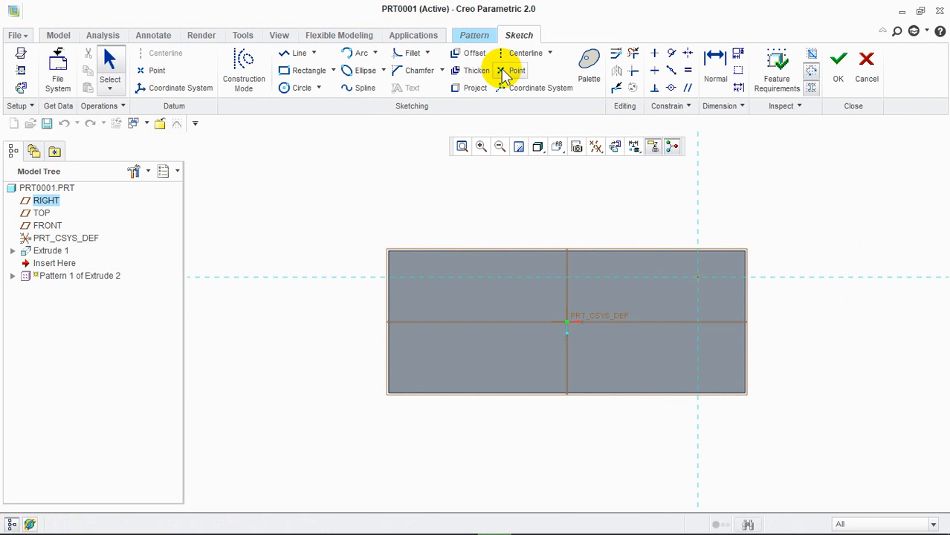
# Step: Place three sketch points on the block's face, two in its left half and one just right of centre, and finish the sketch
pyautogui.click(506, 71)
pyautogui.click(474, 302)
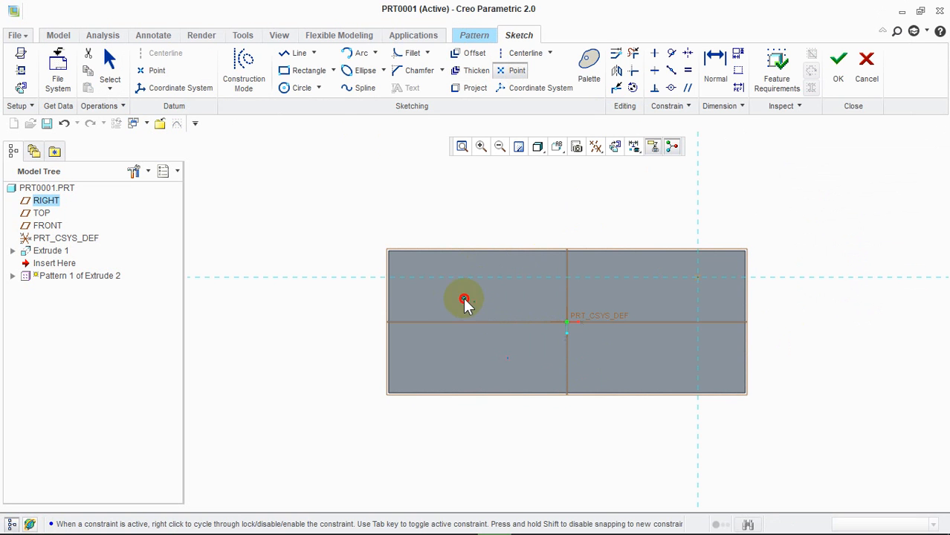
pyautogui.middleClick(584, 357)
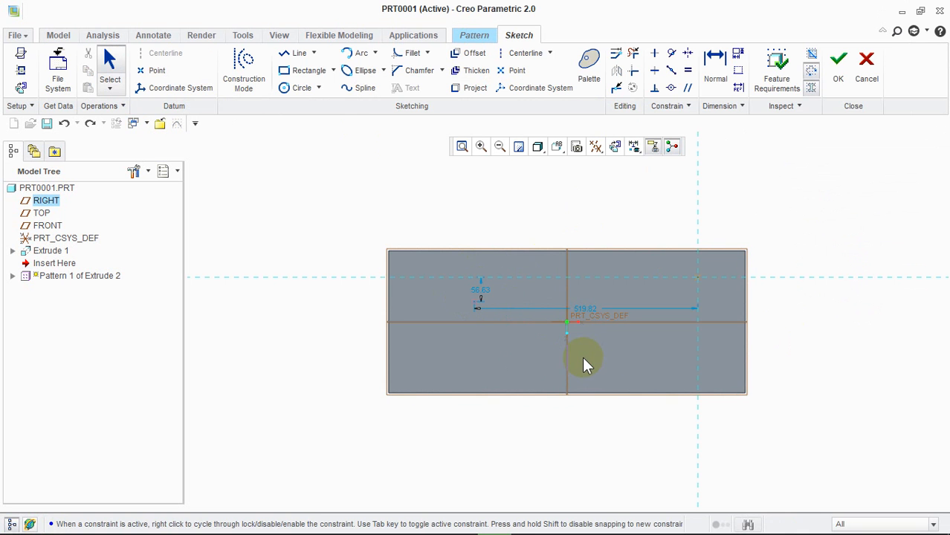
pyautogui.click(514, 70)
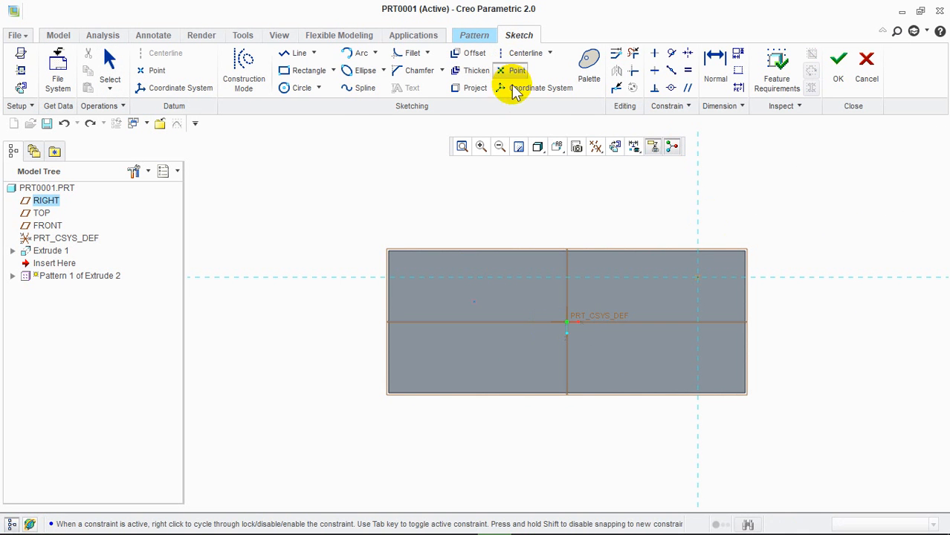
pyautogui.click(594, 359)
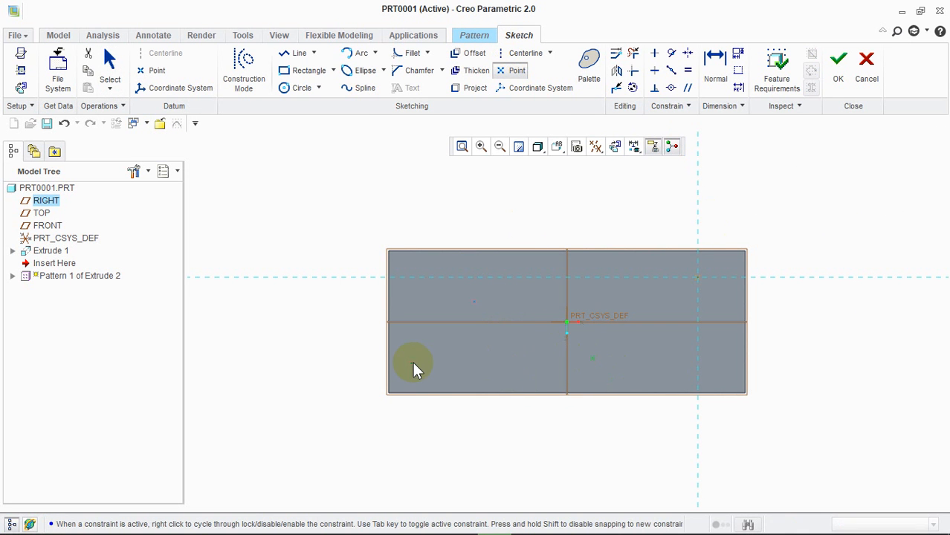
pyautogui.click(840, 69)
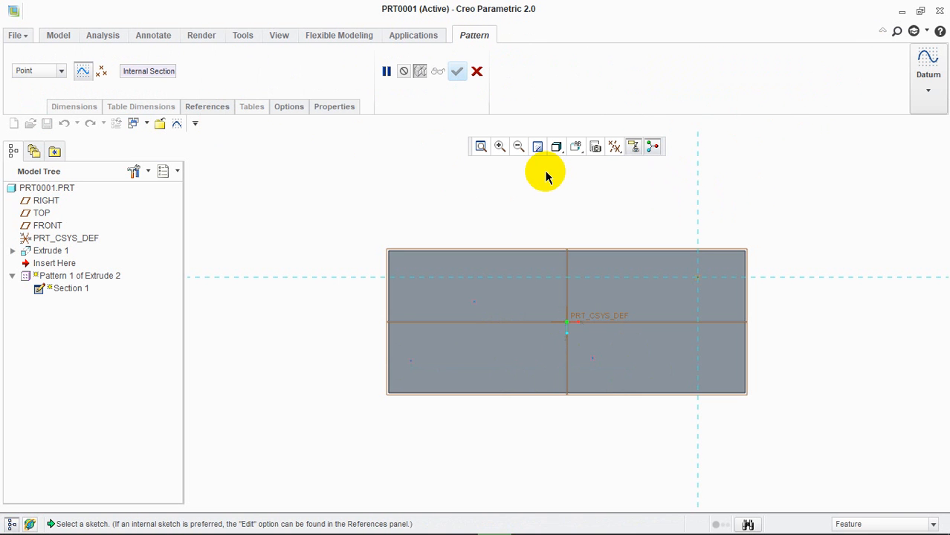
# Step: Discard the unfinished point pattern of the cylinder
pyautogui.hotkey('ctrl', 'd')
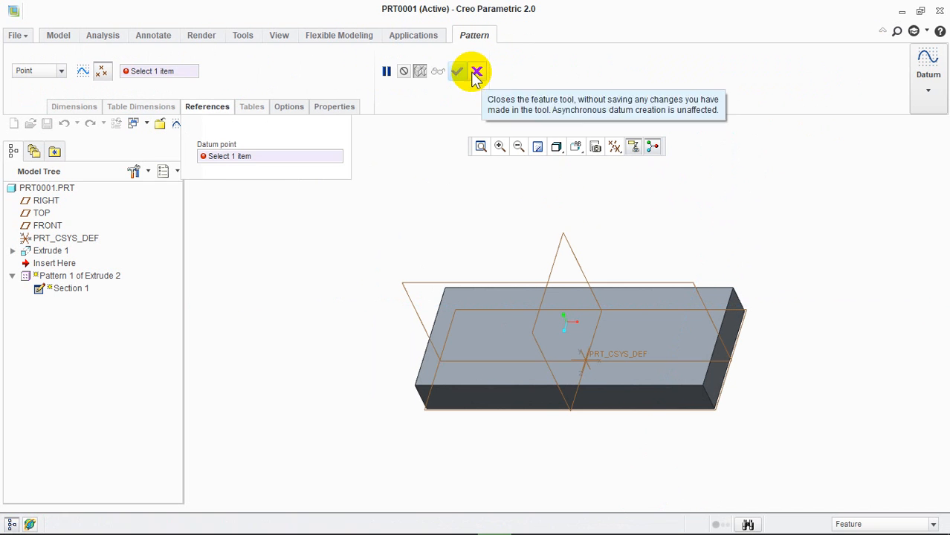
pyautogui.click(458, 69)
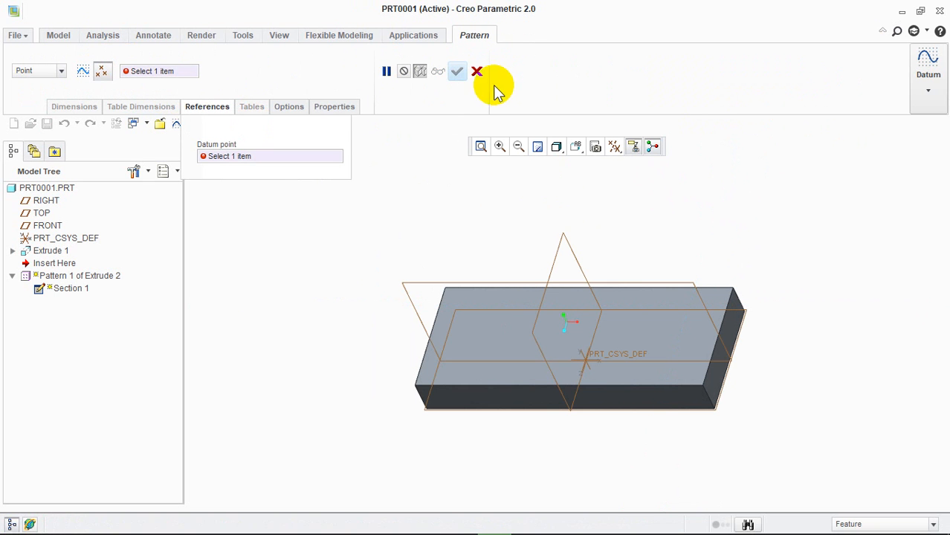
pyautogui.click(477, 72)
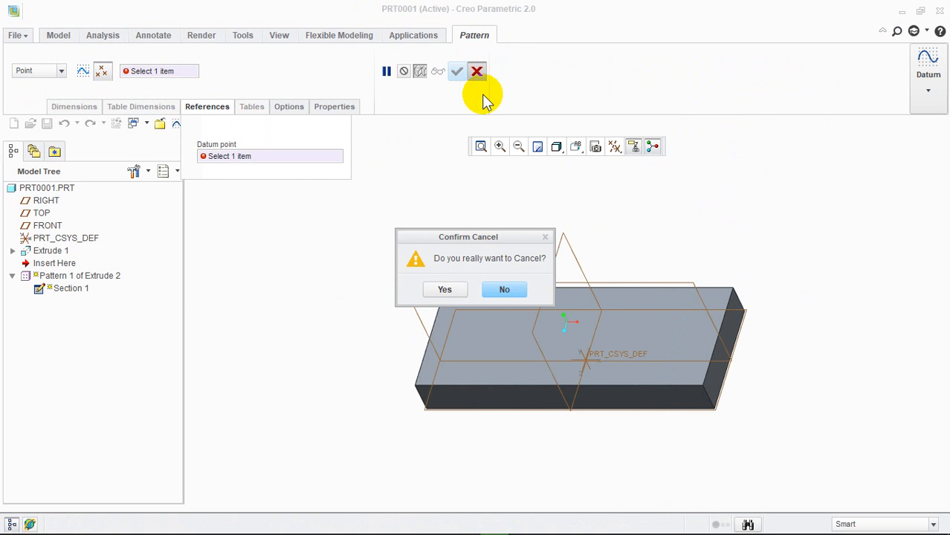
pyautogui.click(464, 290)
# Step: Start a new pattern of the cylinder on the block and set its type to Point
pyautogui.click(668, 272)
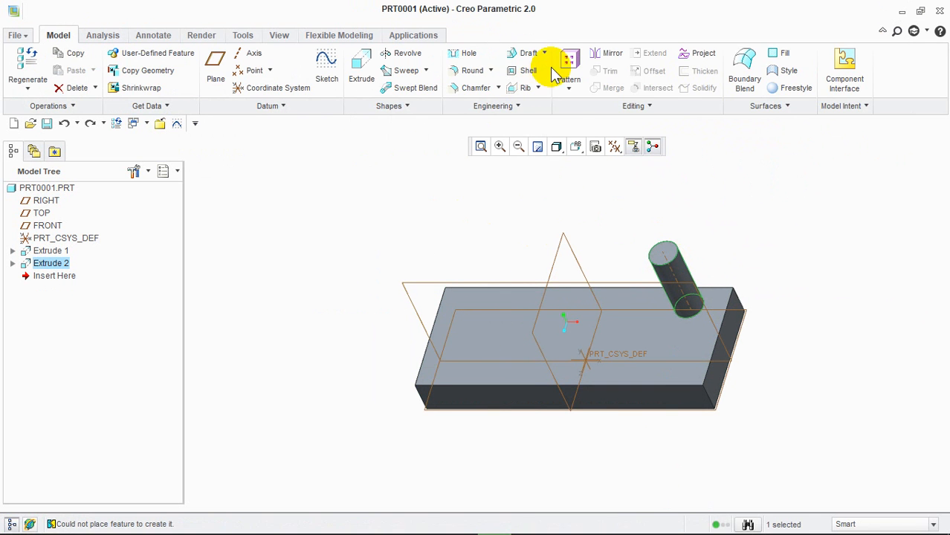
pyautogui.click(569, 87)
pyautogui.click(571, 105)
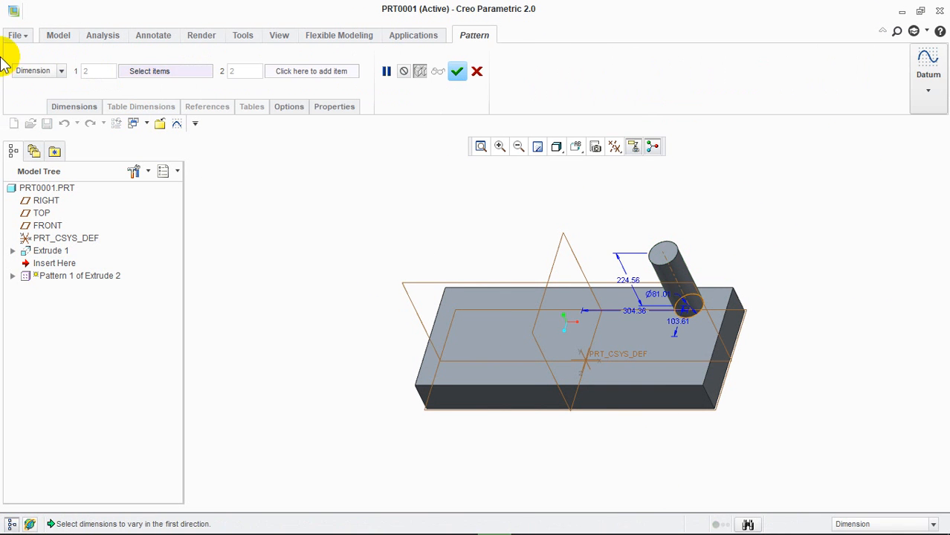
pyautogui.click(33, 70)
pyautogui.click(28, 159)
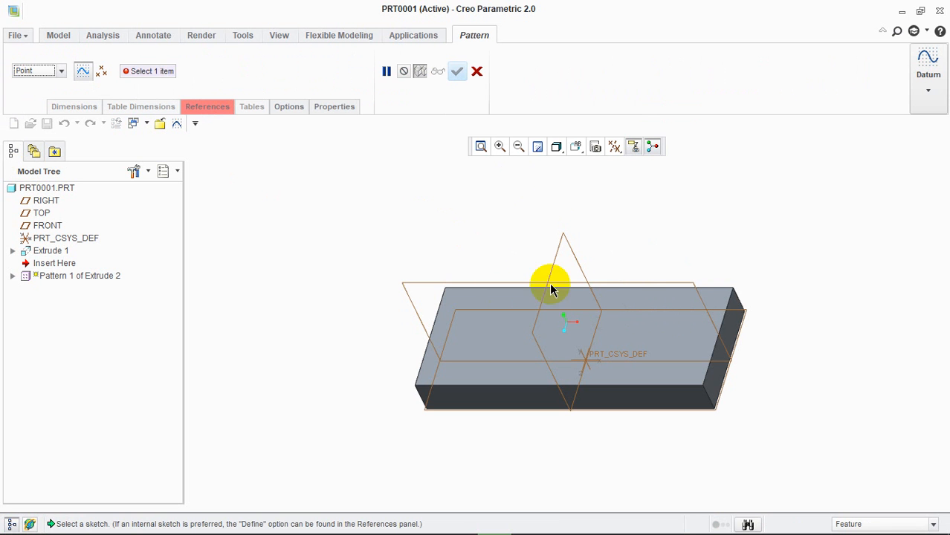
# Step: Define a new internal sketch for the point pattern on the block's top face, keeping the default orientation
pyautogui.click(210, 109)
pyautogui.click(366, 158)
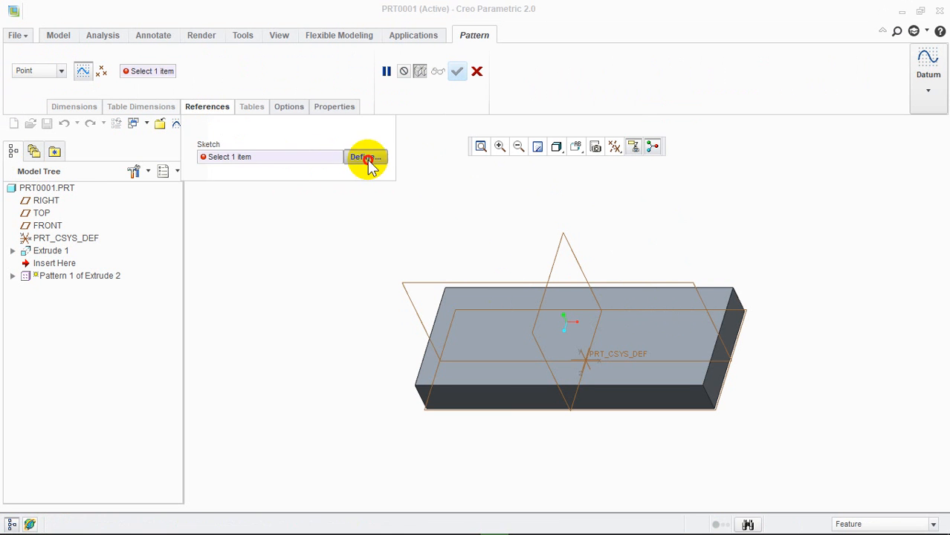
pyautogui.click(490, 335)
pyautogui.click(874, 294)
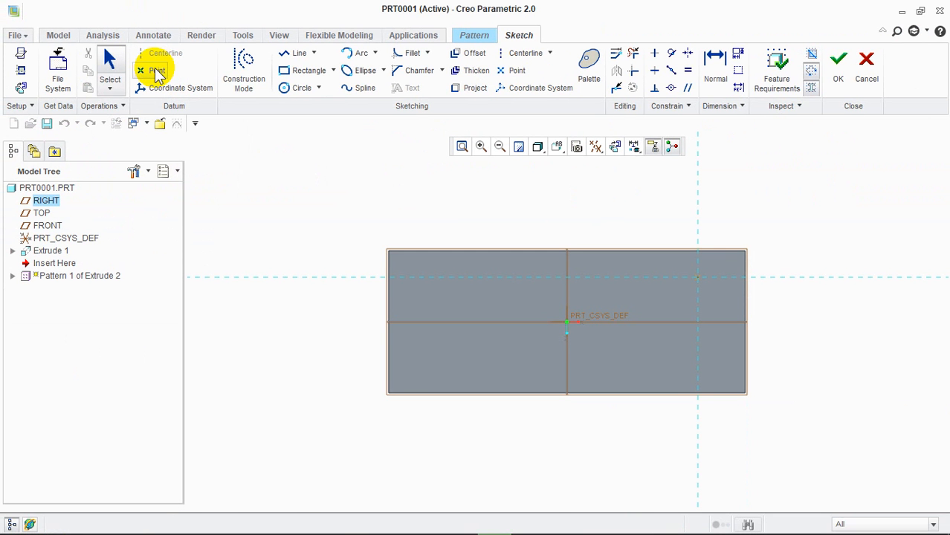
# Step: Place three datum points on the face, two in its left half and one on the vertical centreline below centre, and complete the point pattern
pyautogui.click(127, 145)
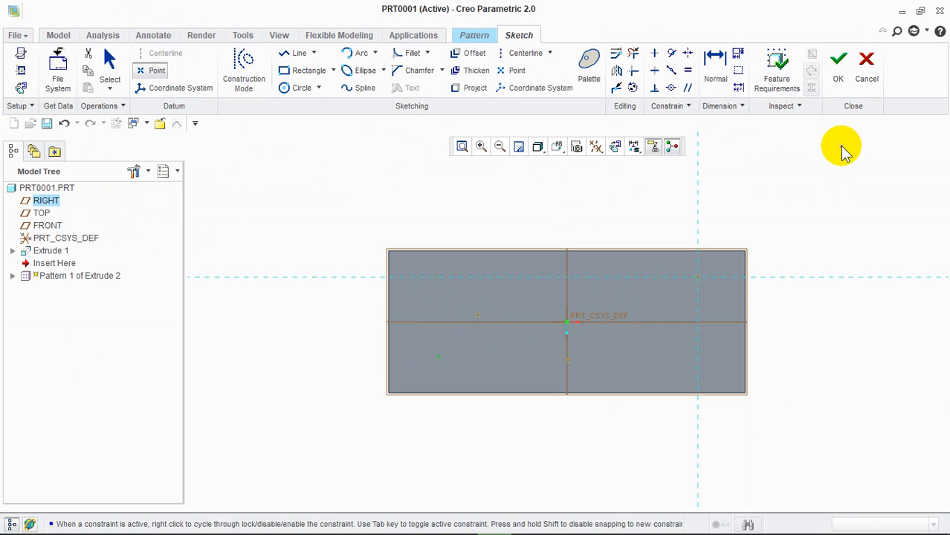
pyautogui.click(840, 74)
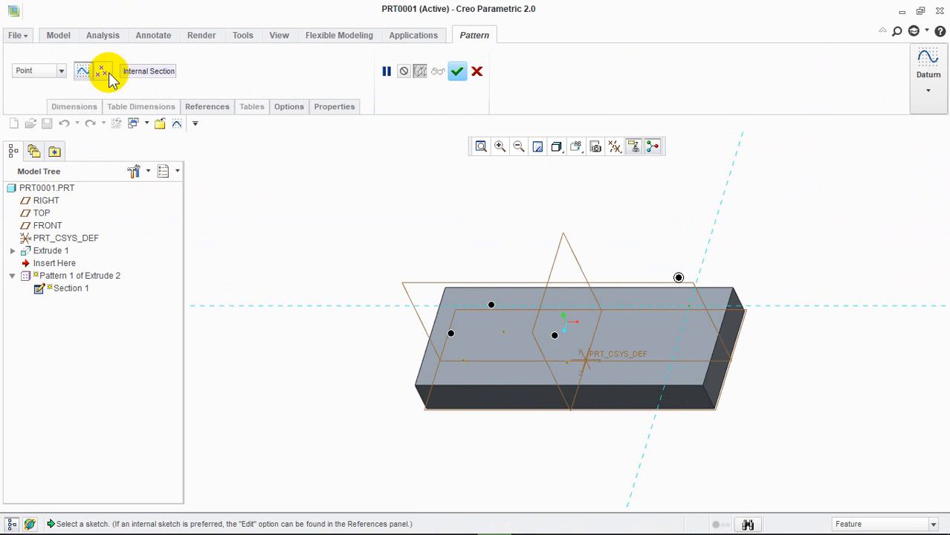
pyautogui.click(459, 73)
pyautogui.moveTo(618, 219); pyautogui.dragTo(405, 270, button='middle')
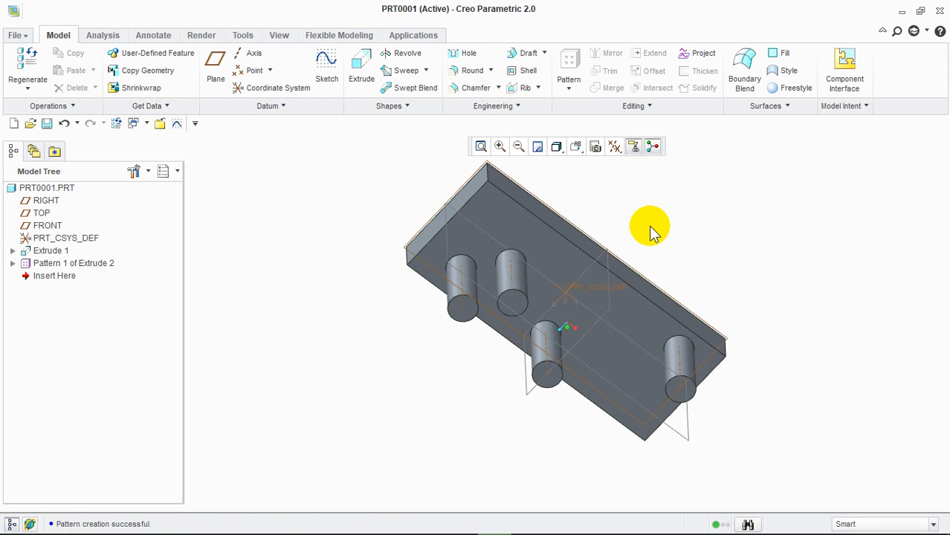
pyautogui.moveTo(658, 227); pyautogui.dragTo(747, 208, button='middle')
pyautogui.click(634, 146)
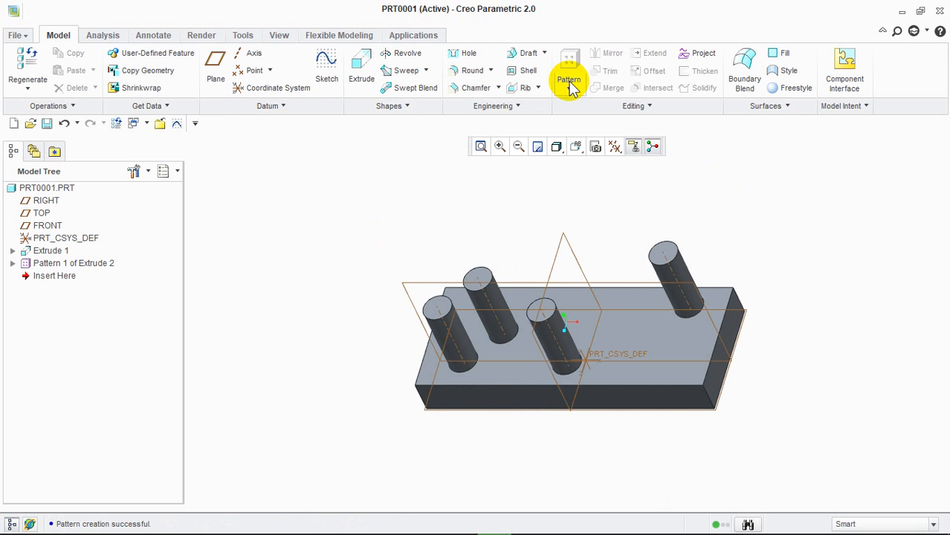